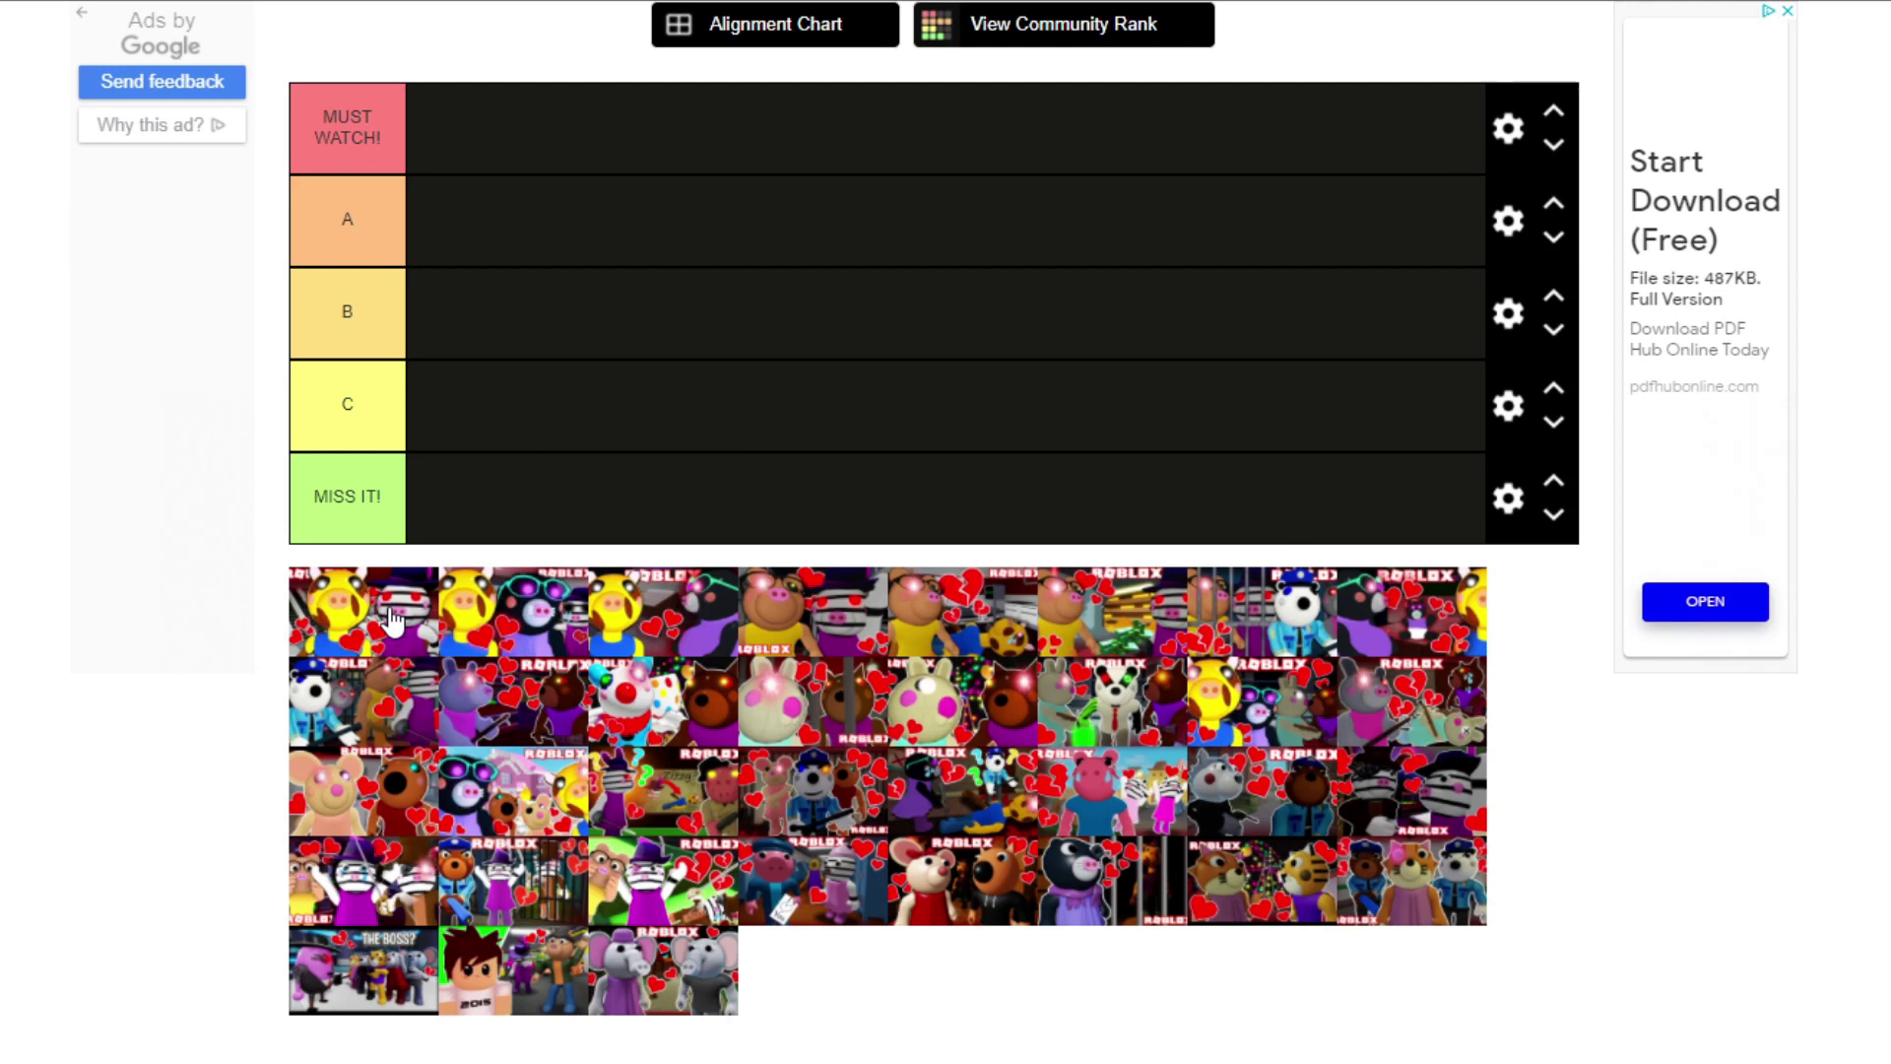
# Step: Place the first unranked thumbnail, the yellow giraffe with the zebra, in the A tier
pyautogui.moveTo(357, 621); pyautogui.dragTo(594, 294)
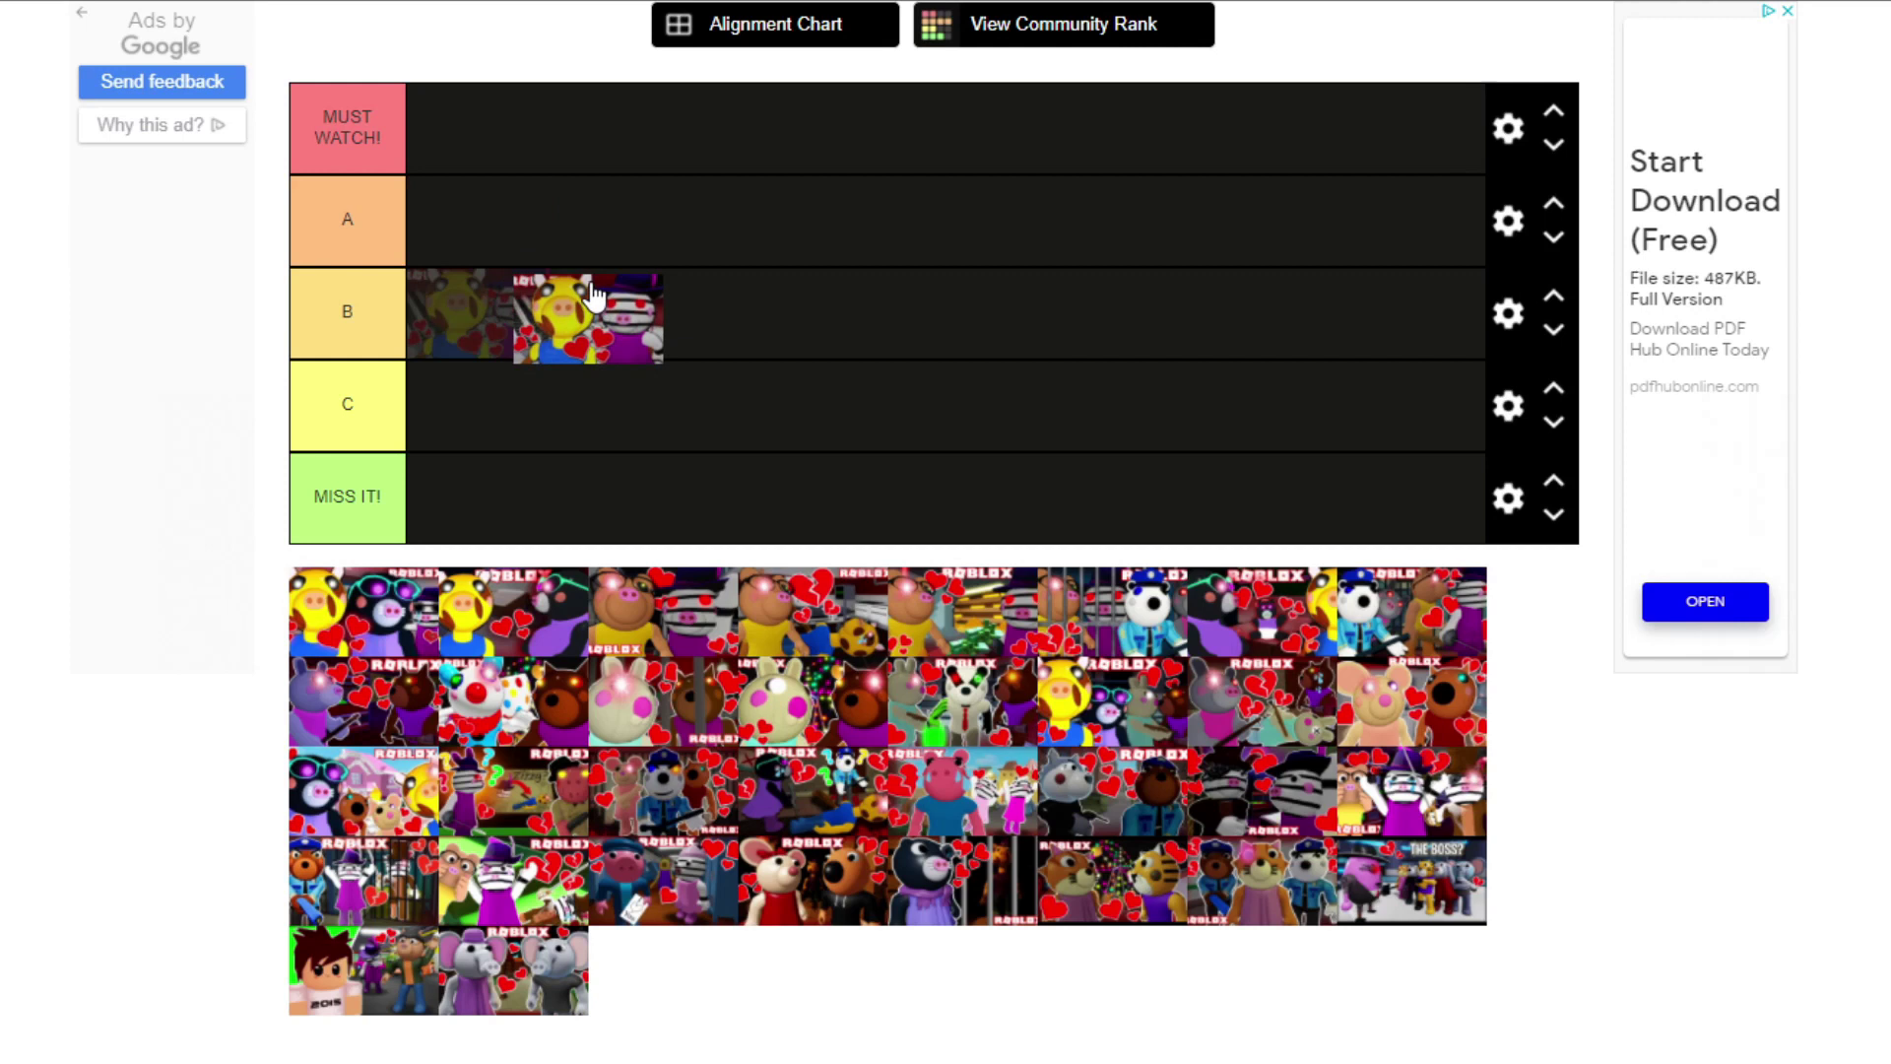
pyautogui.moveTo(593, 294); pyautogui.dragTo(602, 295)
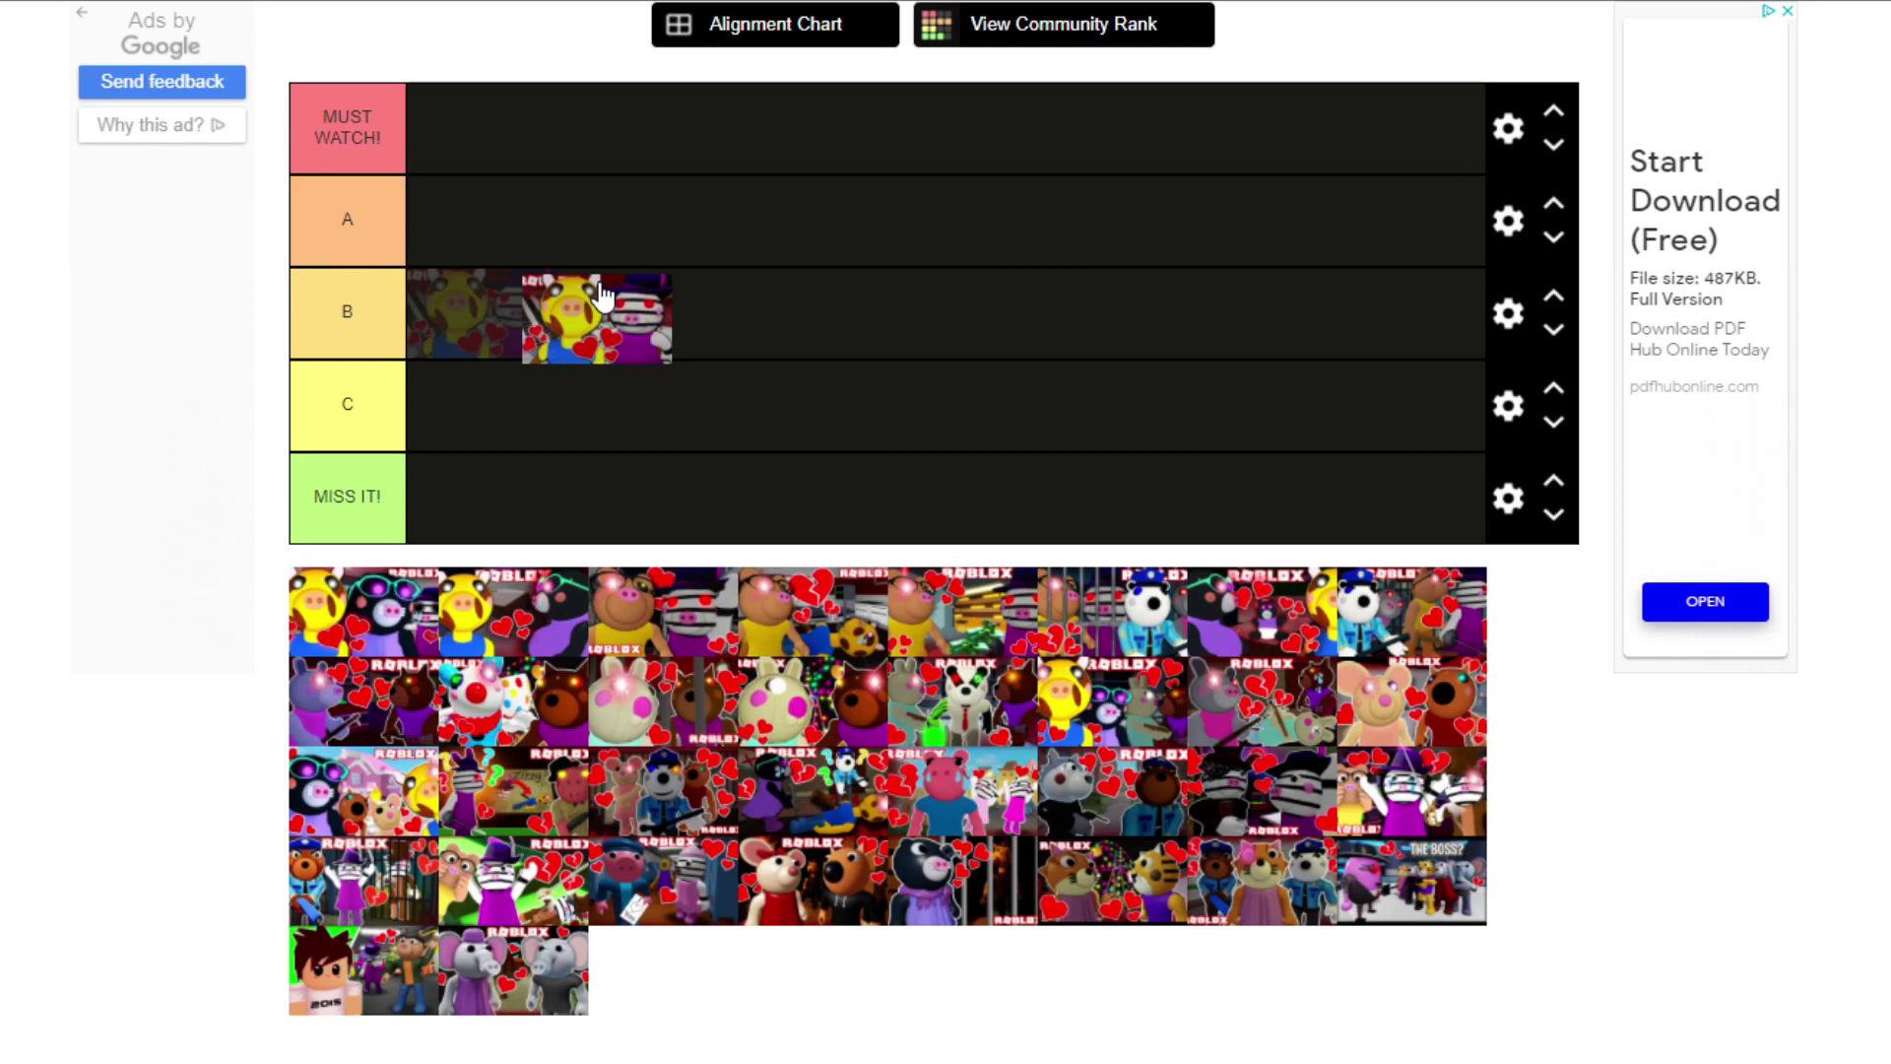
pyautogui.moveTo(601, 289); pyautogui.dragTo(593, 286)
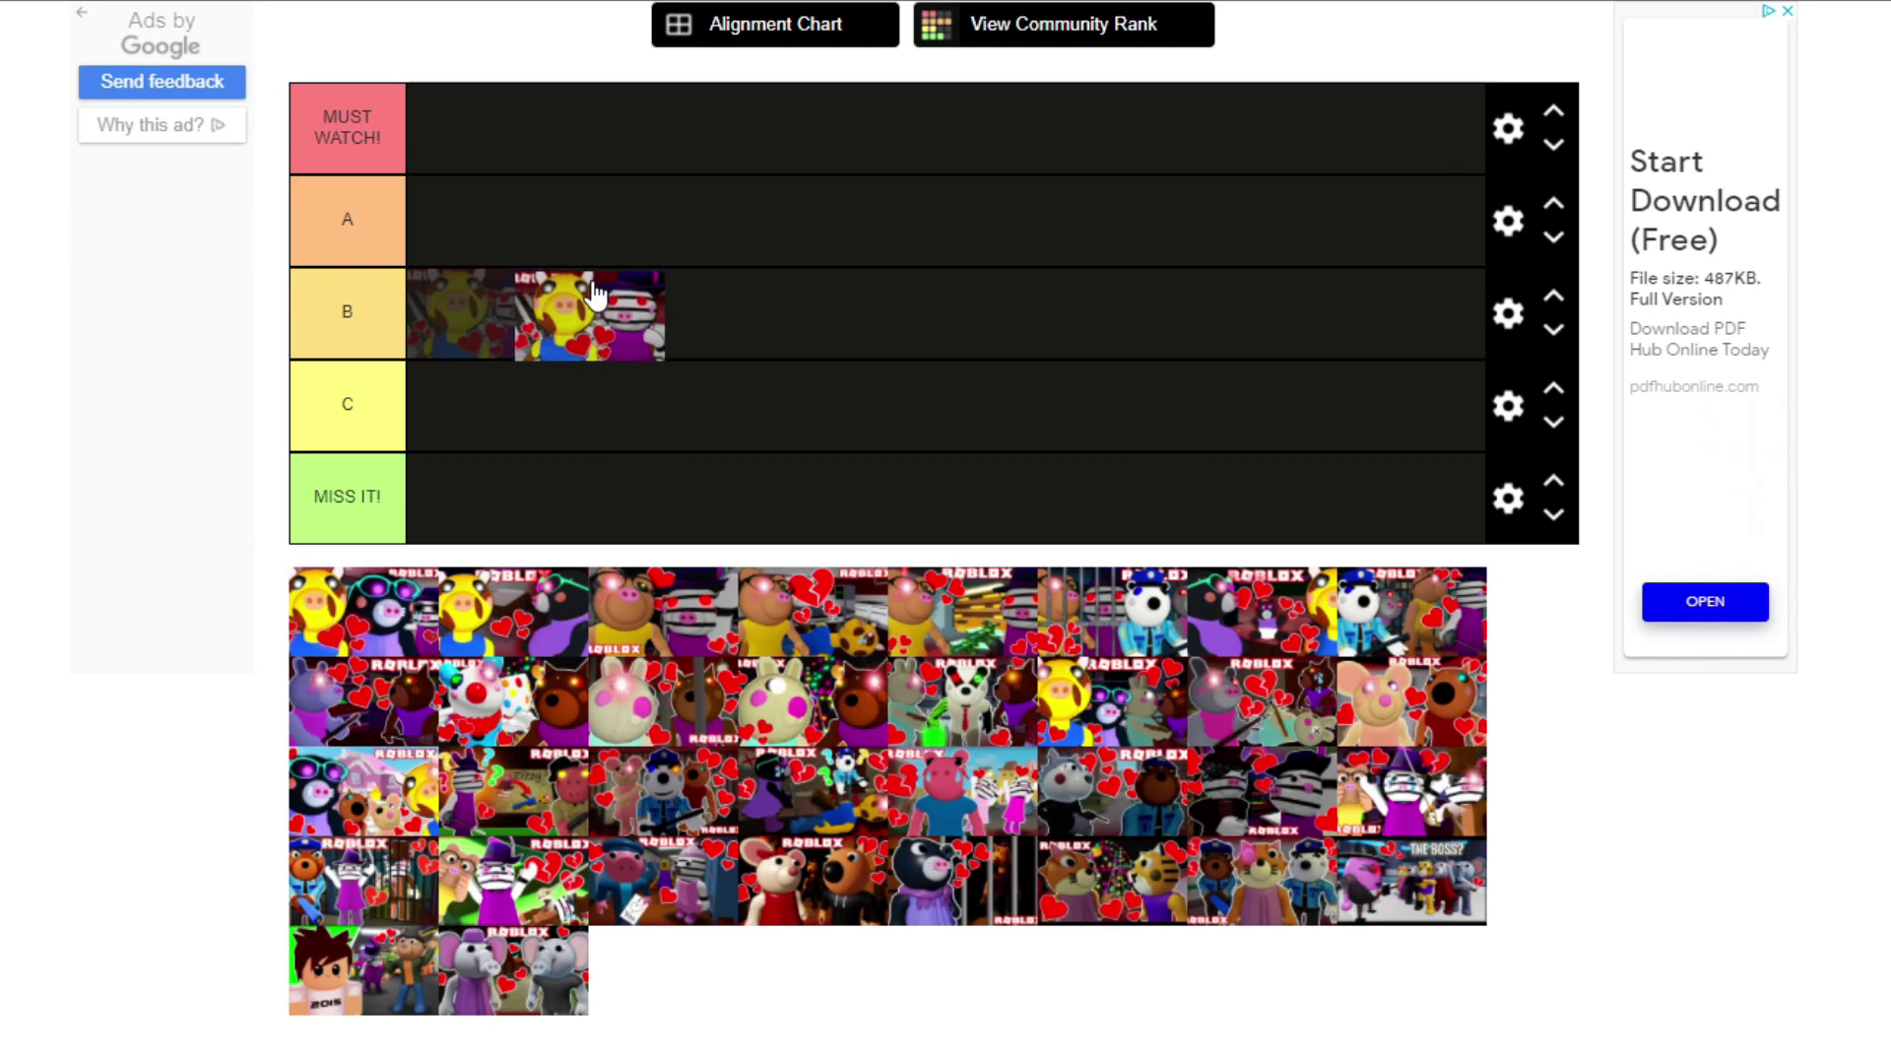
pyautogui.moveTo(595, 294); pyautogui.dragTo(503, 153)
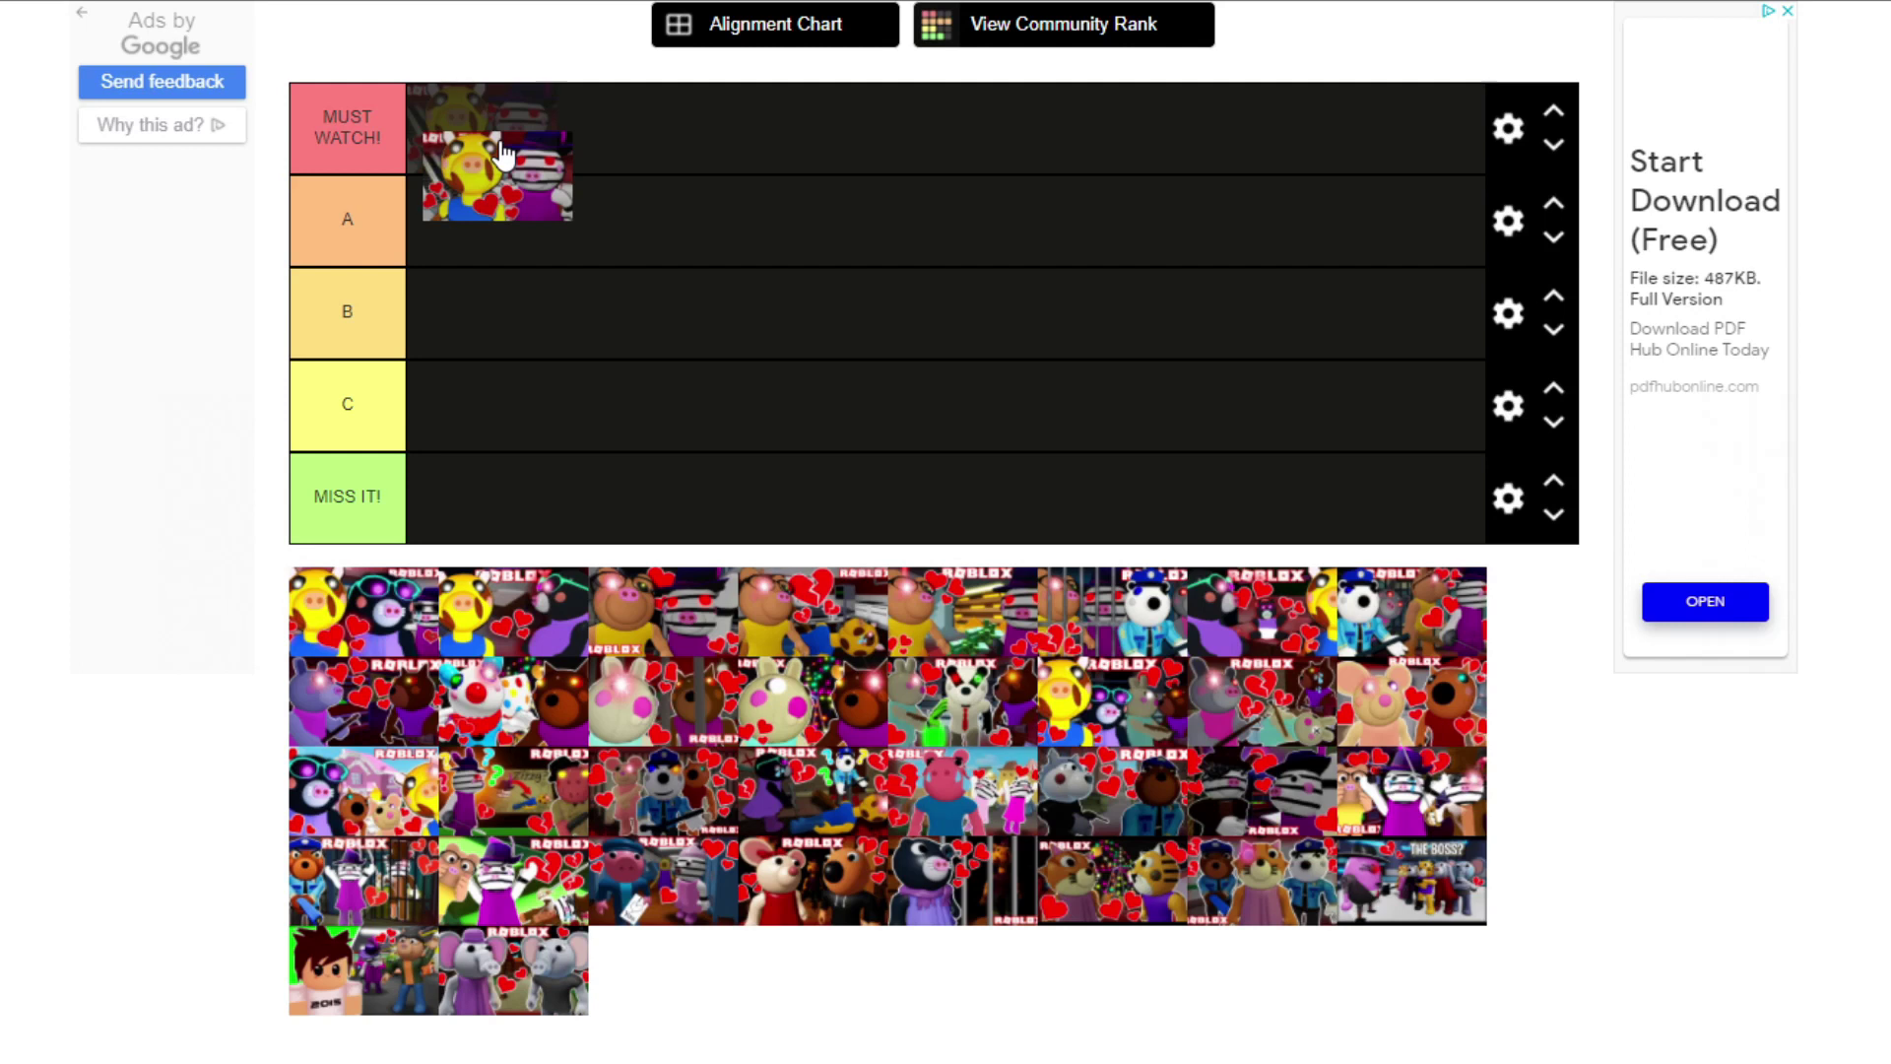
pyautogui.moveTo(501, 155); pyautogui.dragTo(542, 220)
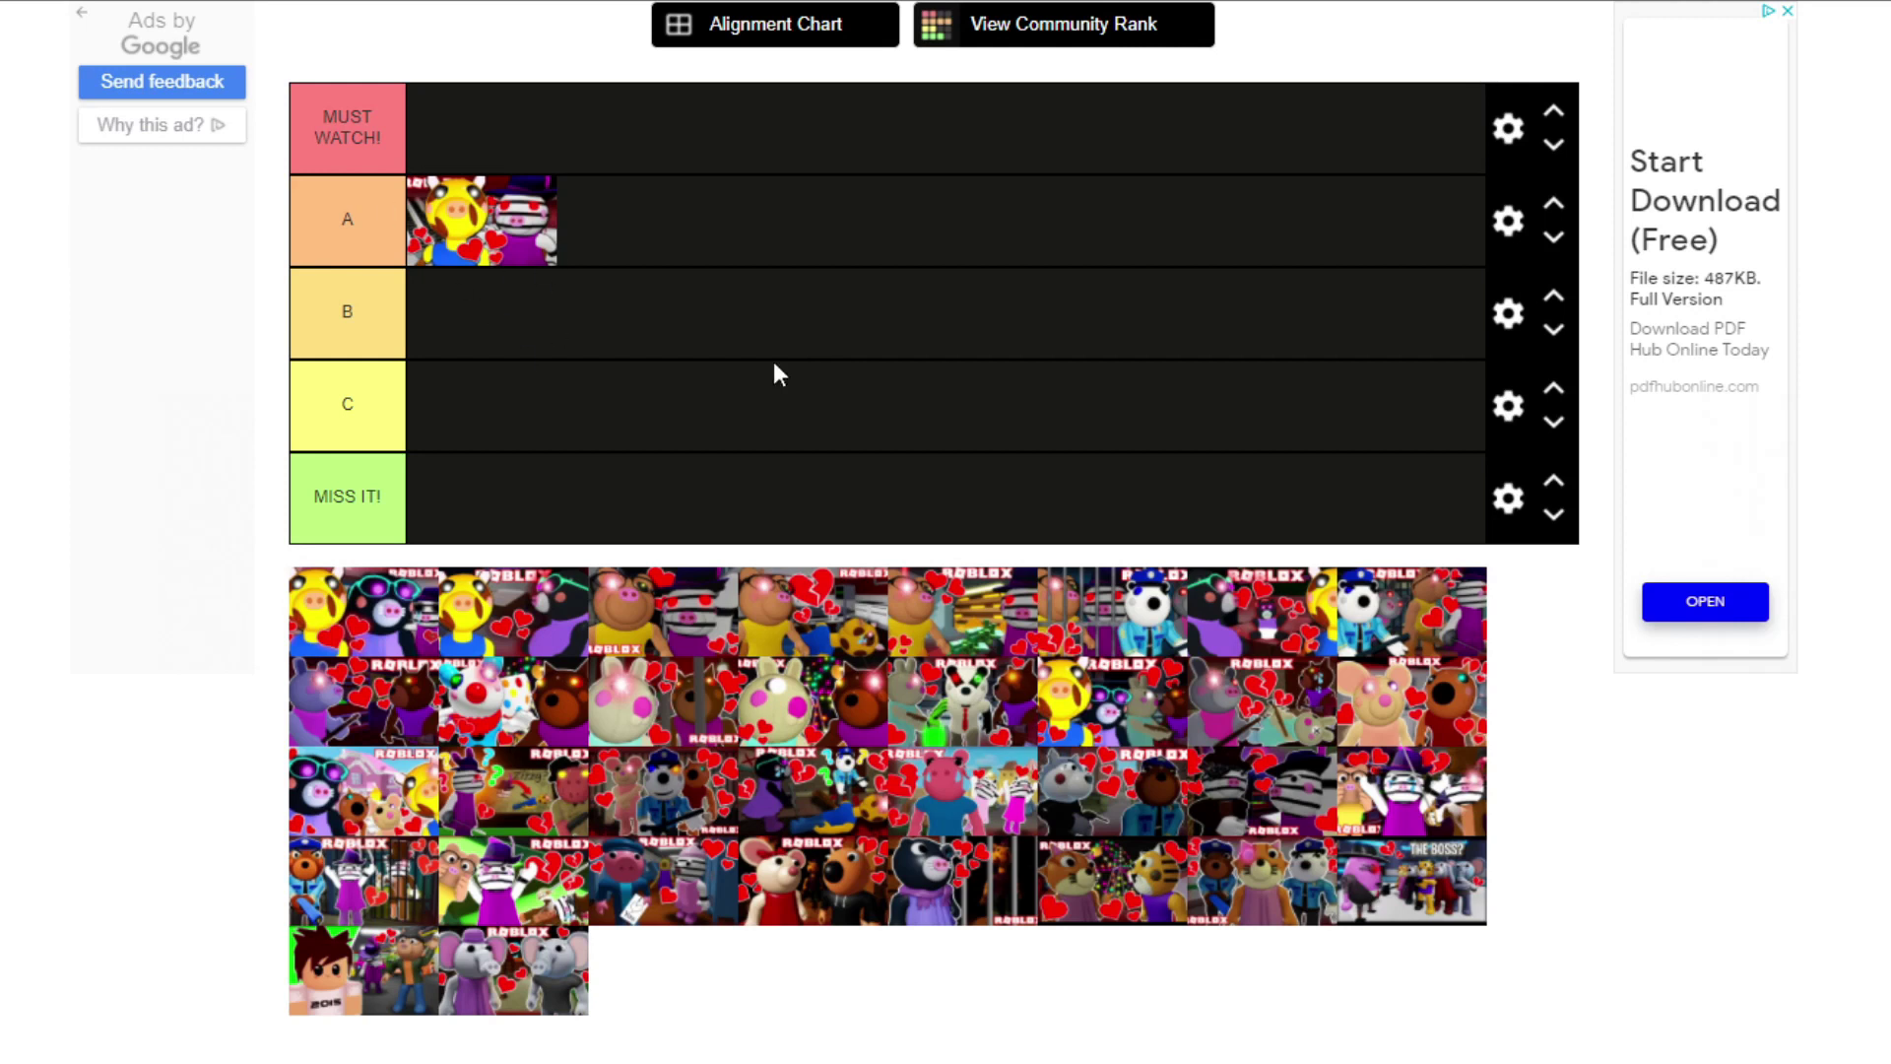
# Step: Rank the next two yellow giraffe thumbnails, the one with the glasses-wearing character in B and the other in A
pyautogui.moveTo(399, 621); pyautogui.dragTo(824, 335)
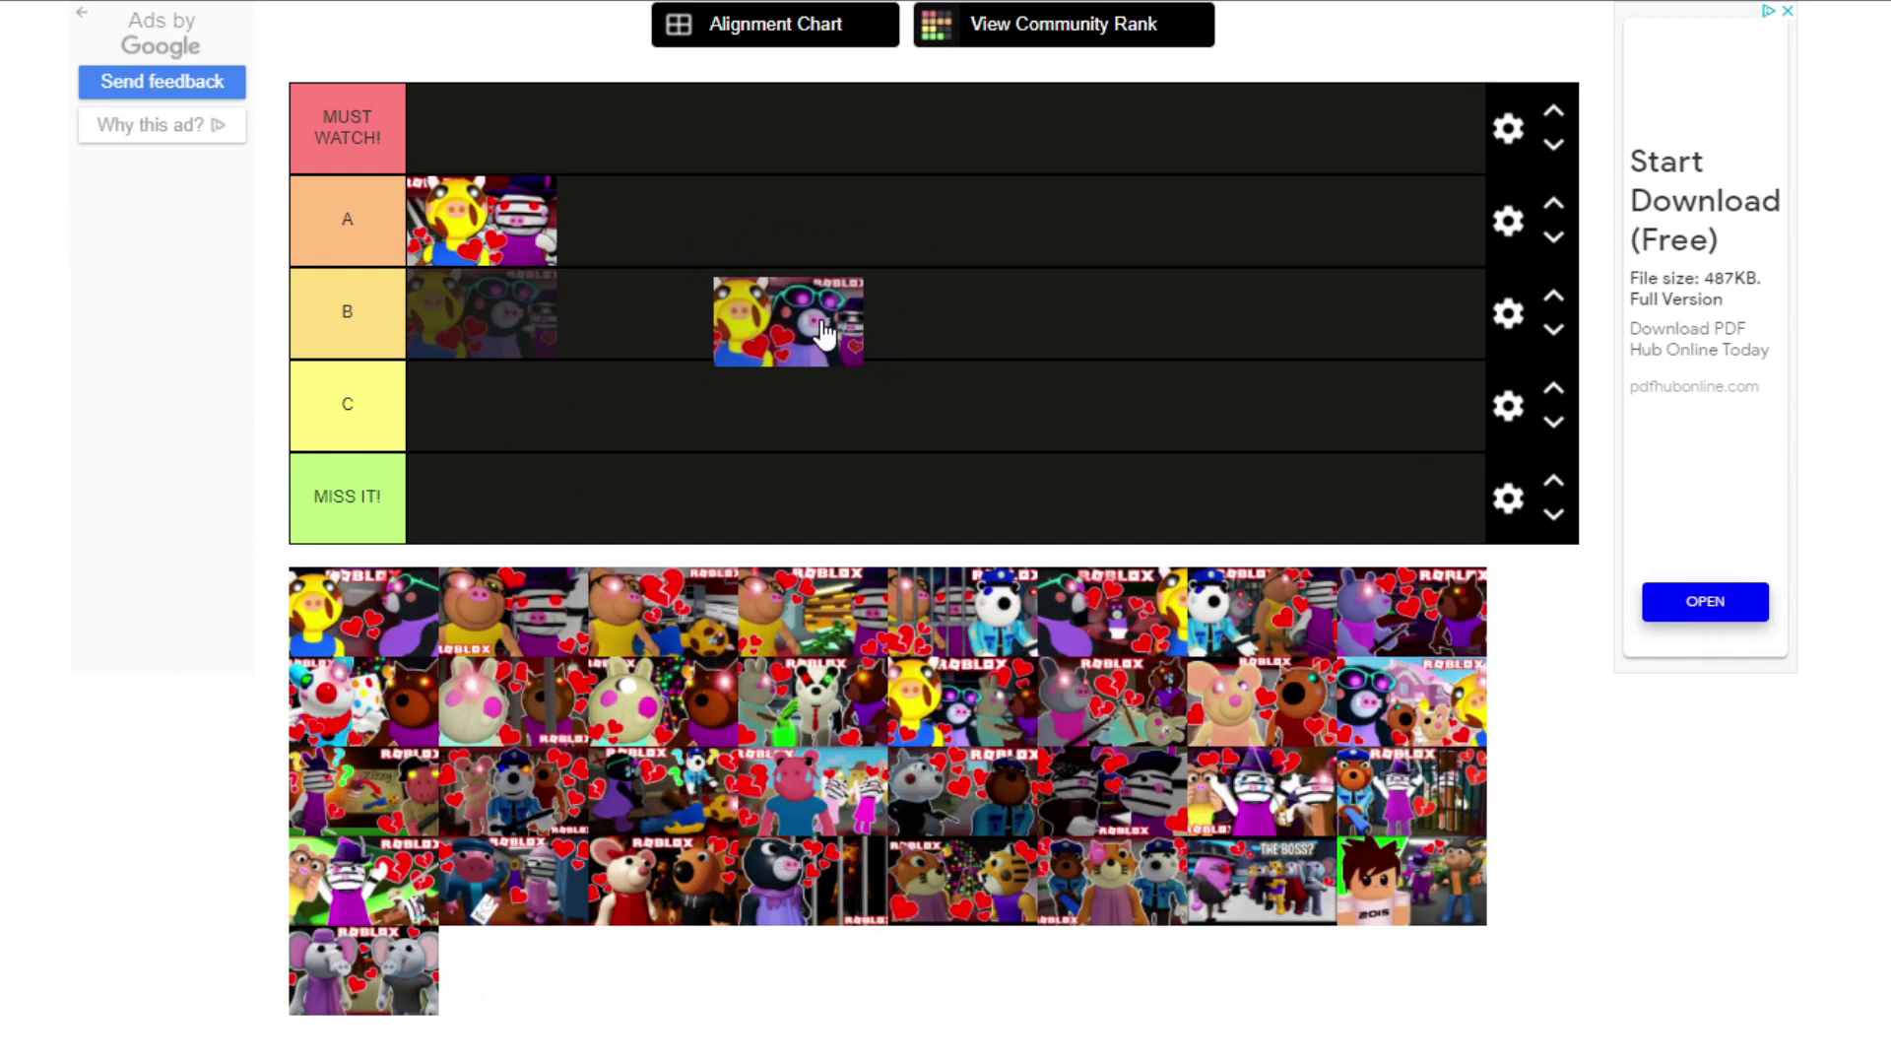
pyautogui.moveTo(823, 334); pyautogui.dragTo(652, 330)
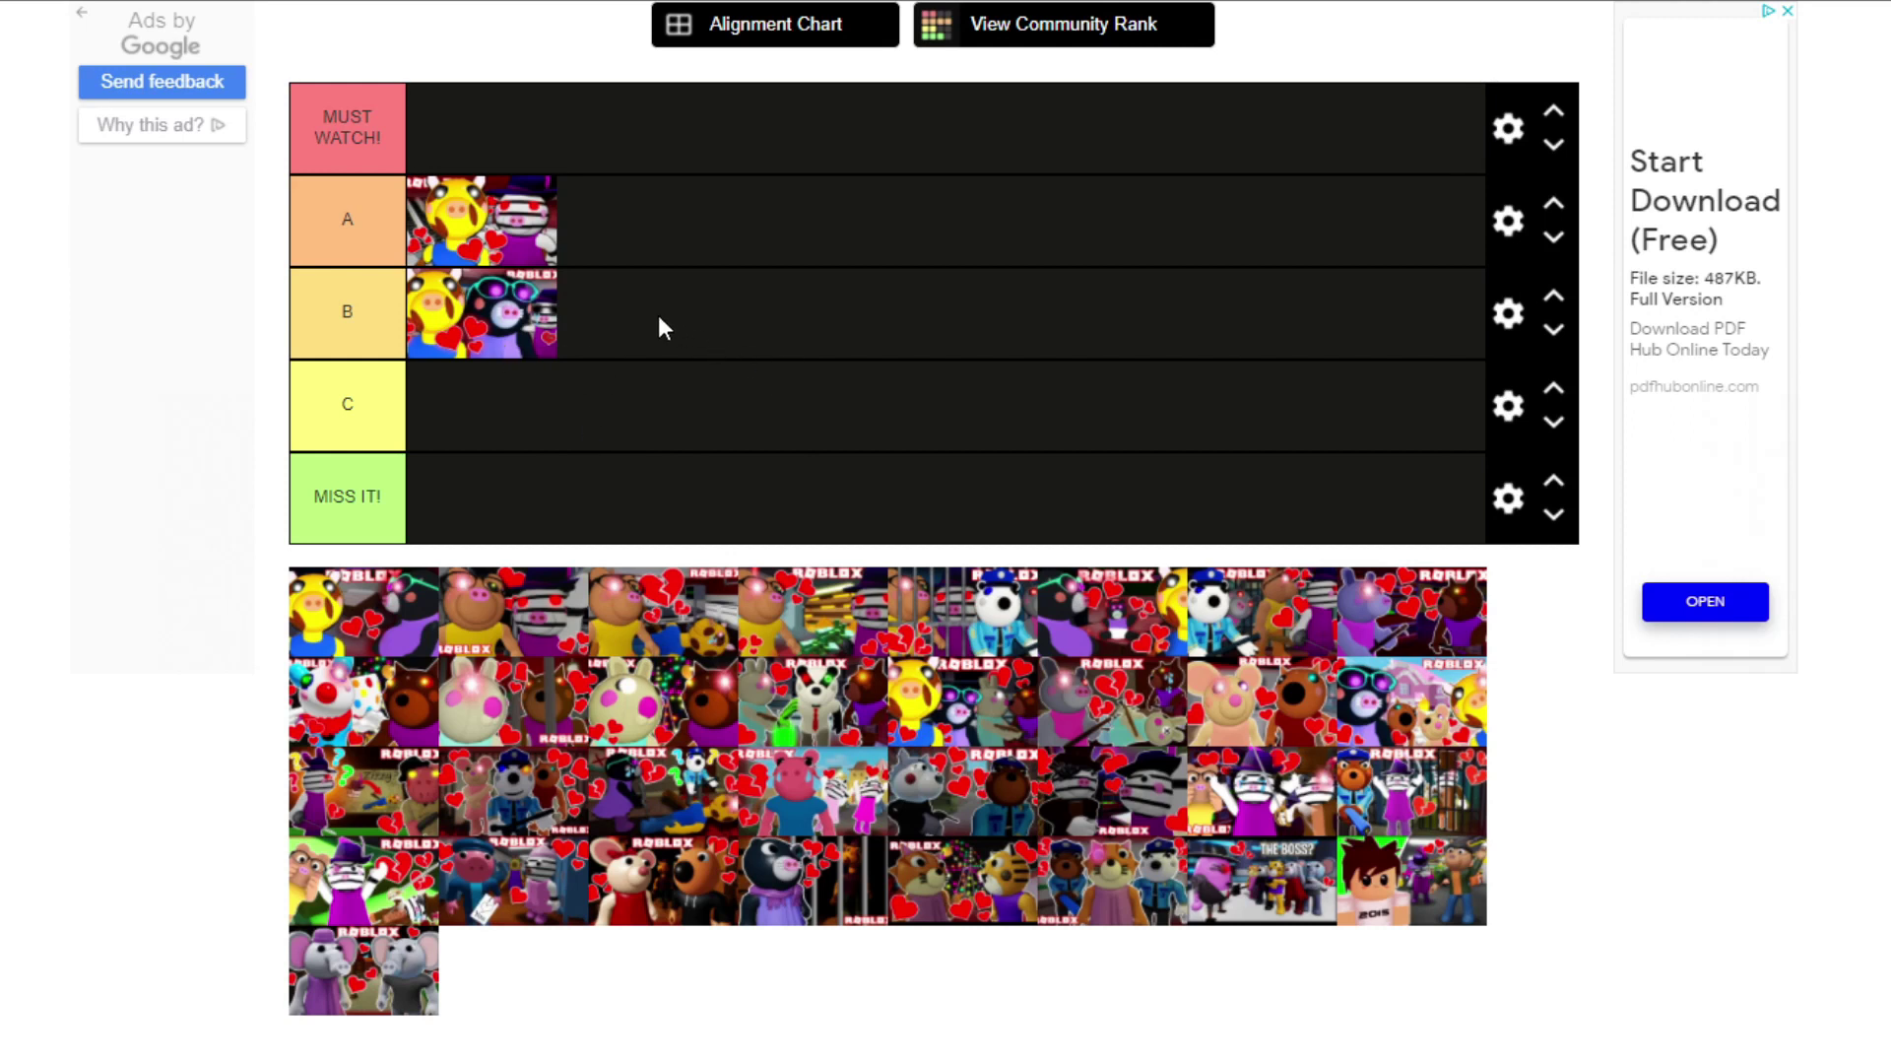
pyautogui.moveTo(369, 631); pyautogui.dragTo(839, 424)
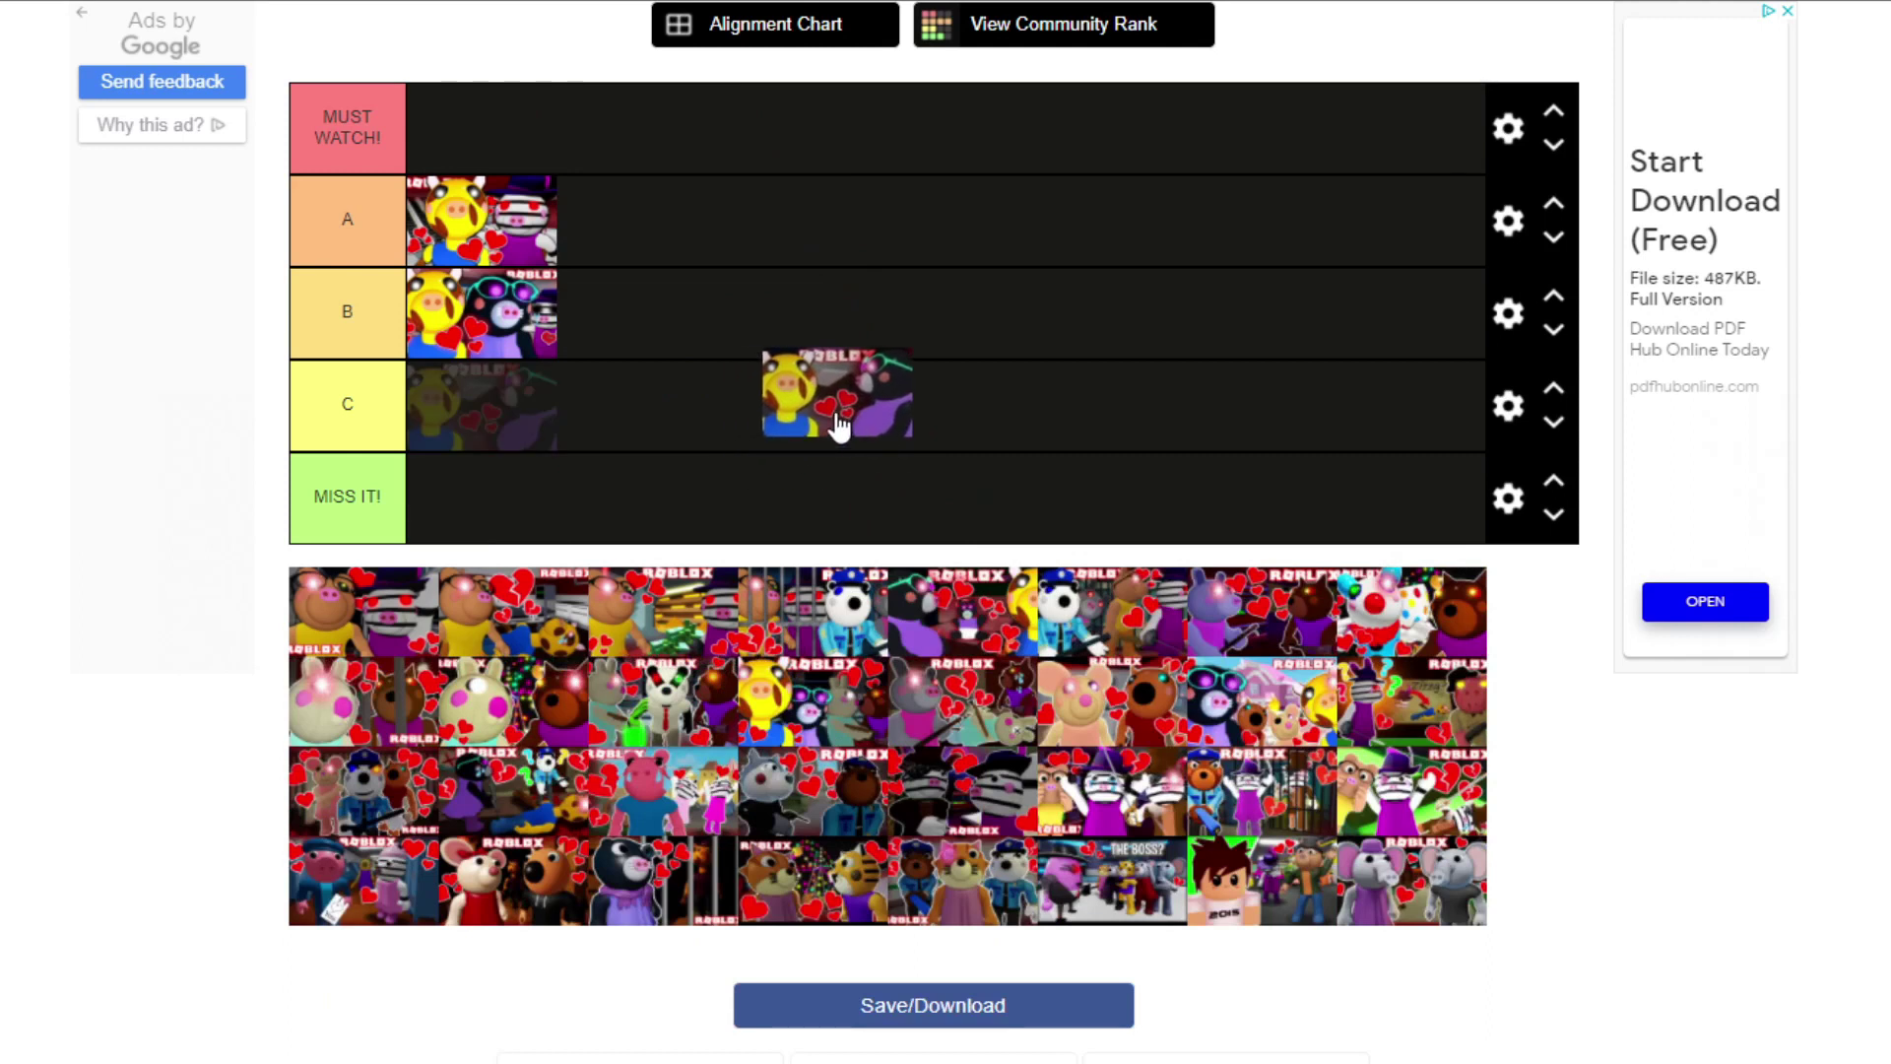
pyautogui.moveTo(839, 424); pyautogui.dragTo(680, 248)
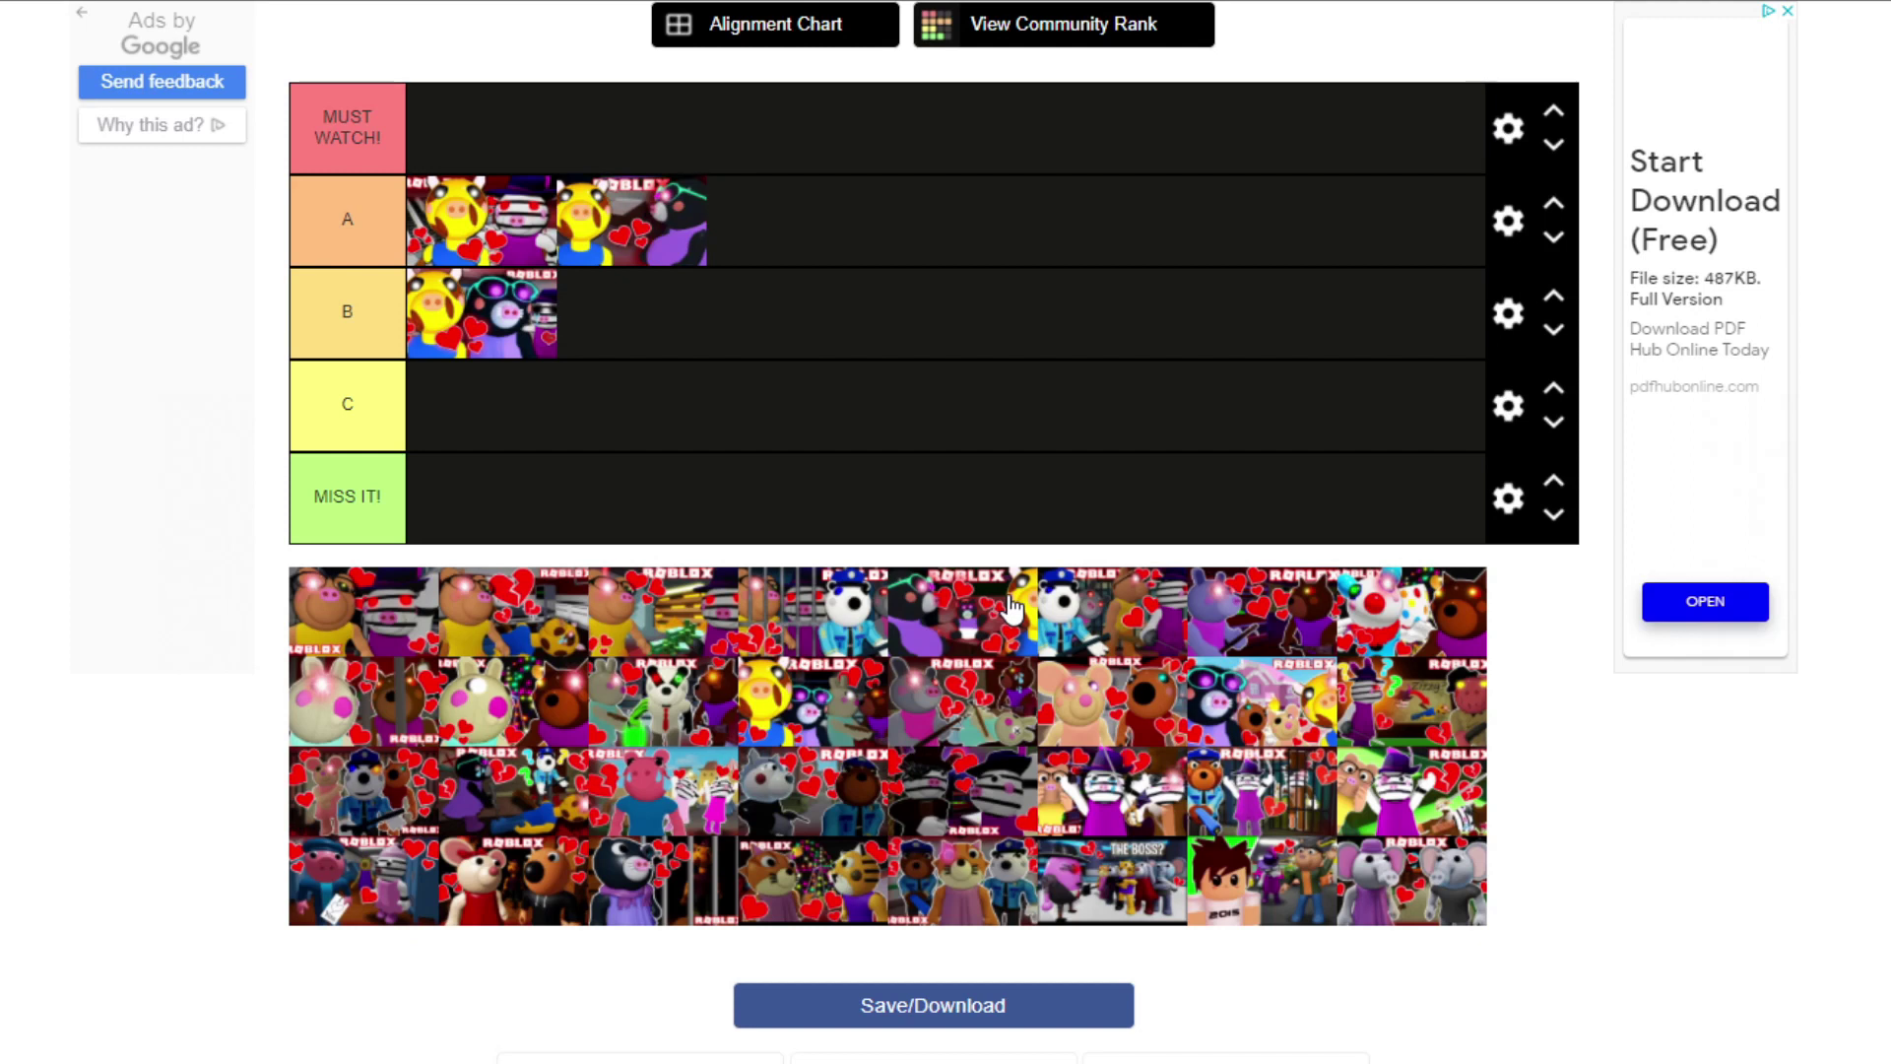
# Step: Place the orange pig and zebra thumbnail in C and the following pig thumbnail with the broken heart in MUST WATCH!
pyautogui.moveTo(355, 625); pyautogui.dragTo(835, 401)
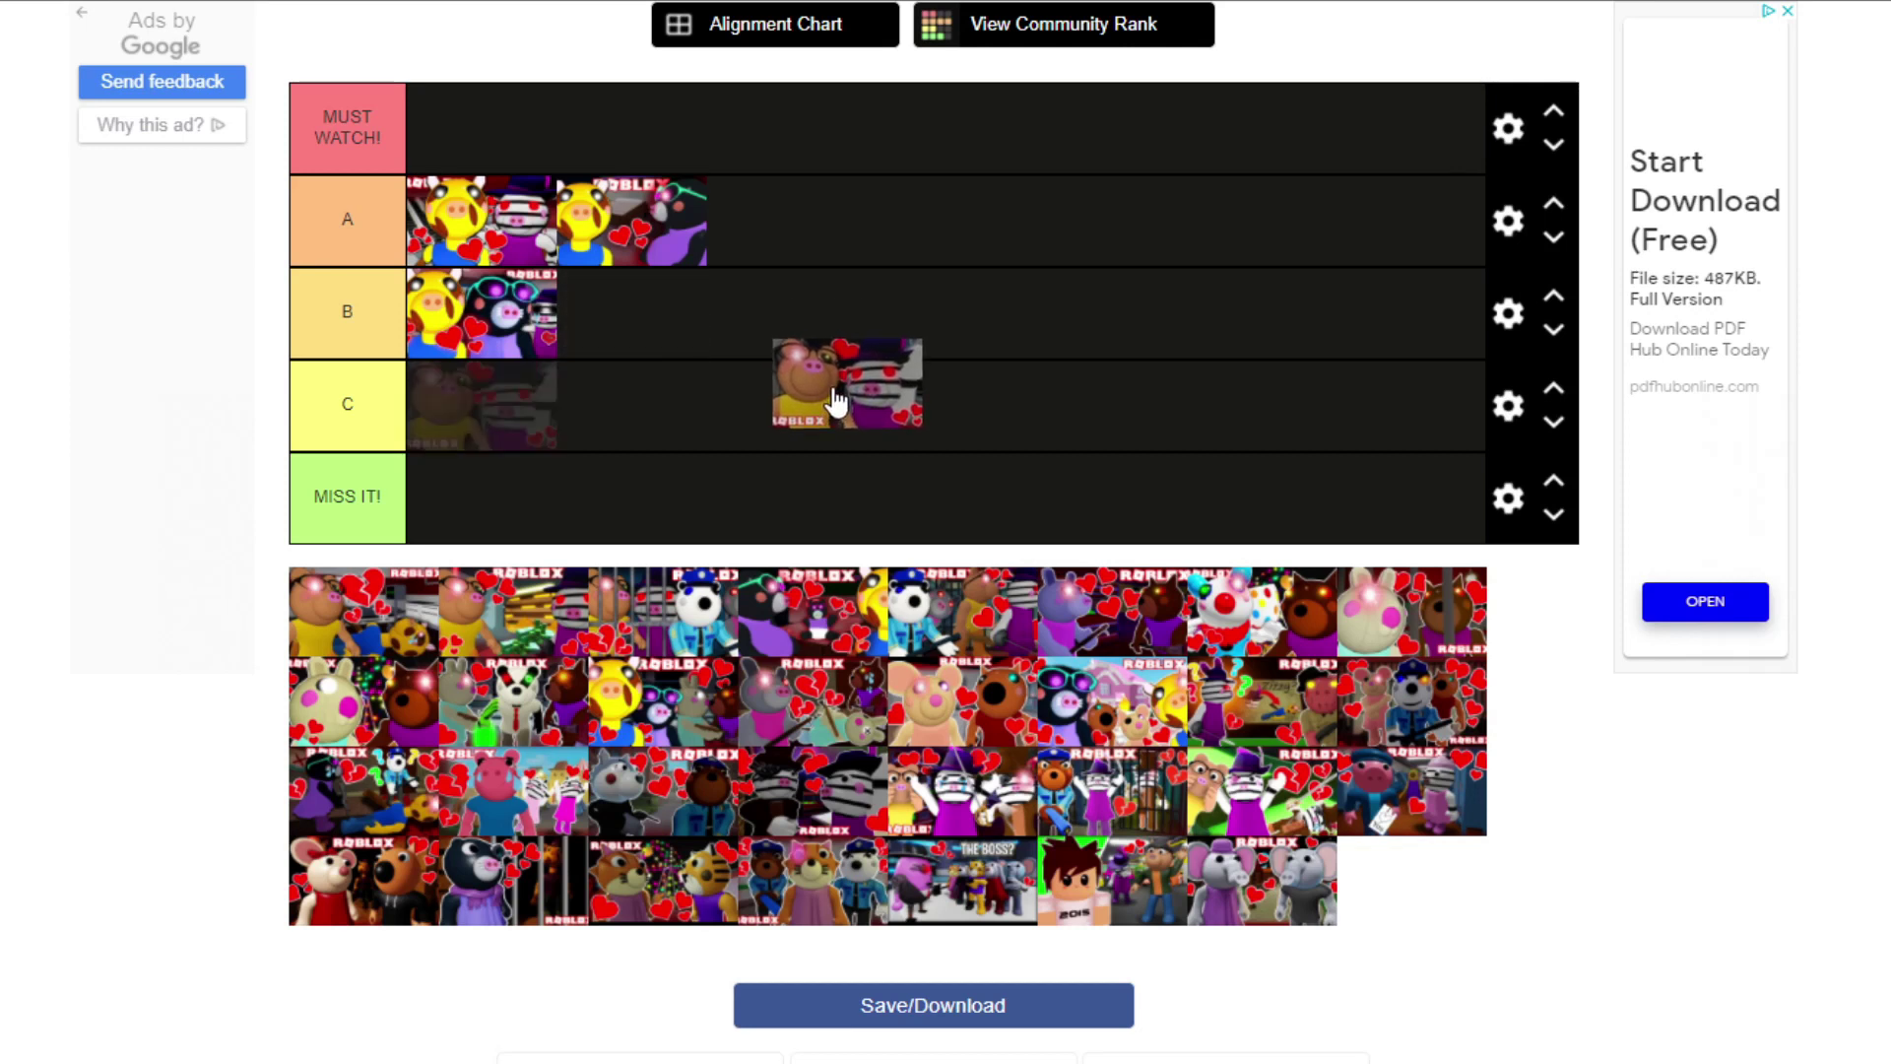
pyautogui.moveTo(827, 416)
pyautogui.mouseDown()
pyautogui.moveTo(881, 384)
pyautogui.moveTo(858, 336)
pyautogui.moveTo(810, 335)
pyautogui.moveTo(906, 236)
pyautogui.moveTo(830, 378)
pyautogui.moveTo(805, 366)
pyautogui.moveTo(805, 412)
pyautogui.moveTo(844, 434)
pyautogui.mouseUp()
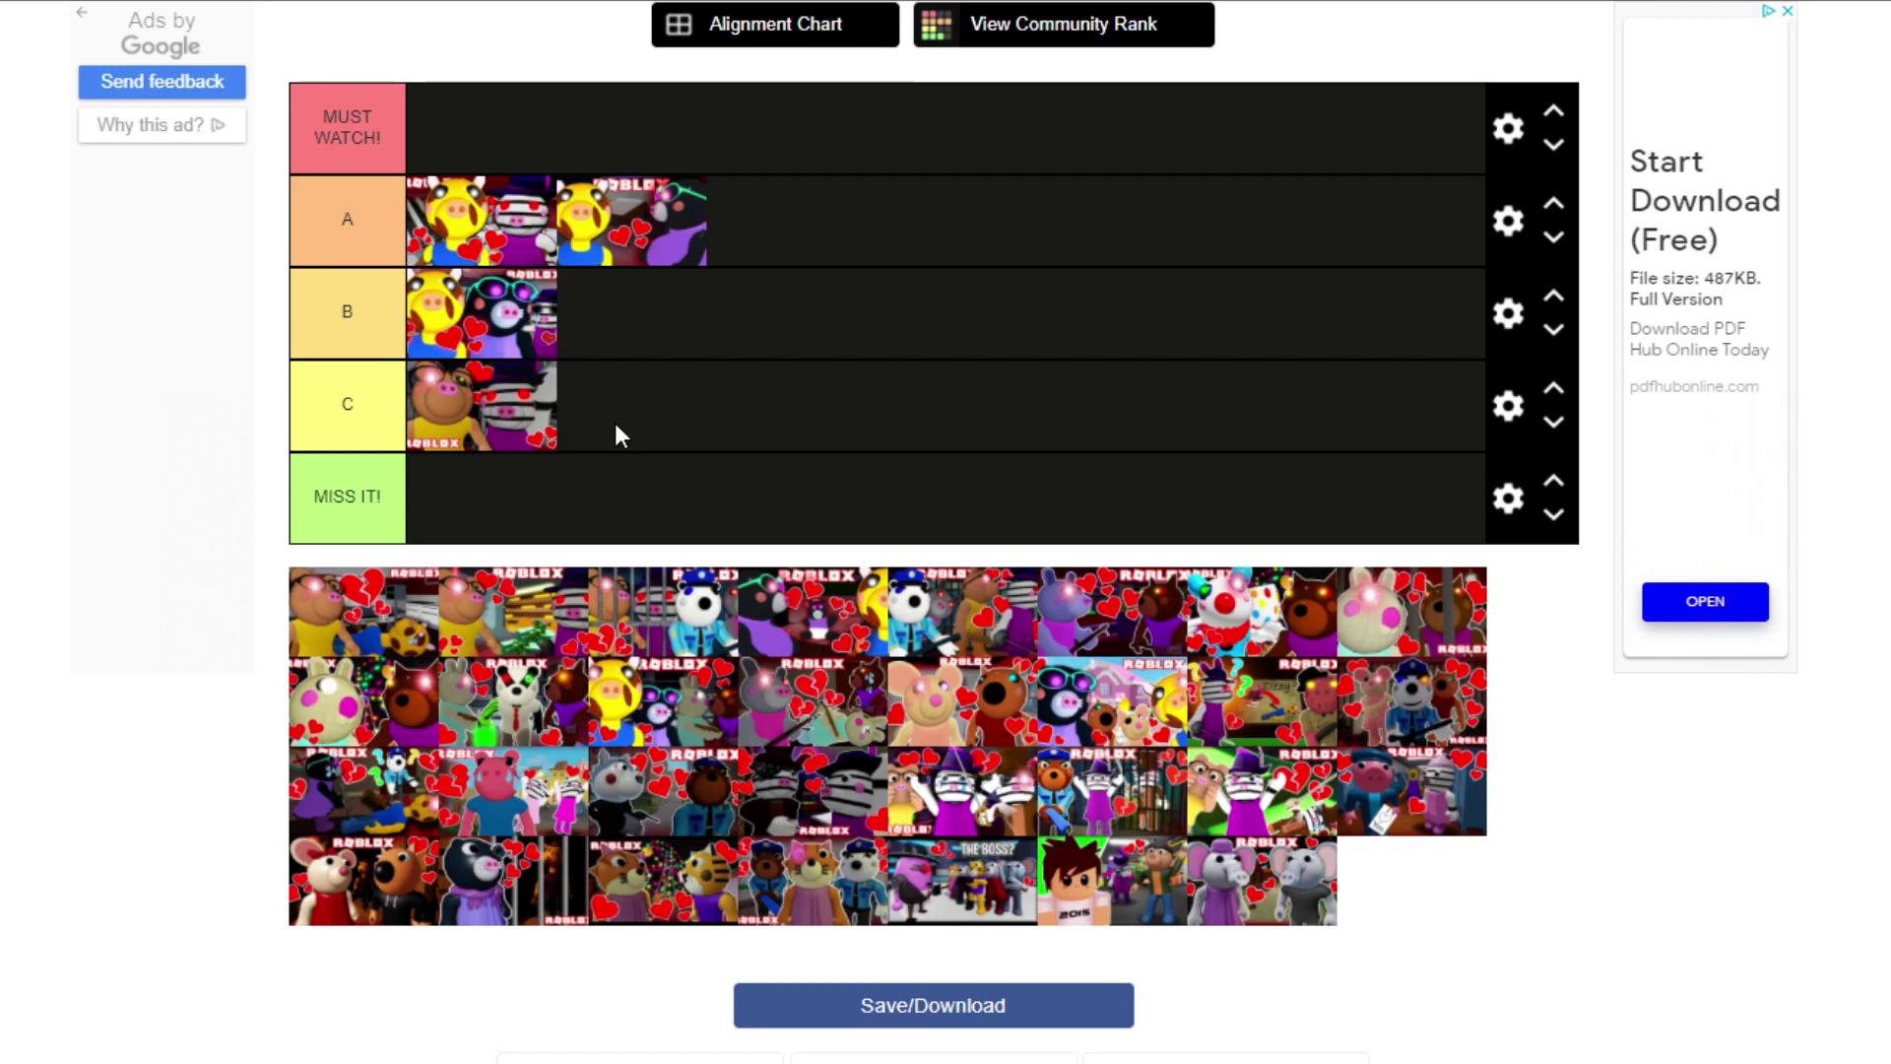
pyautogui.moveTo(382, 632); pyautogui.dragTo(863, 248)
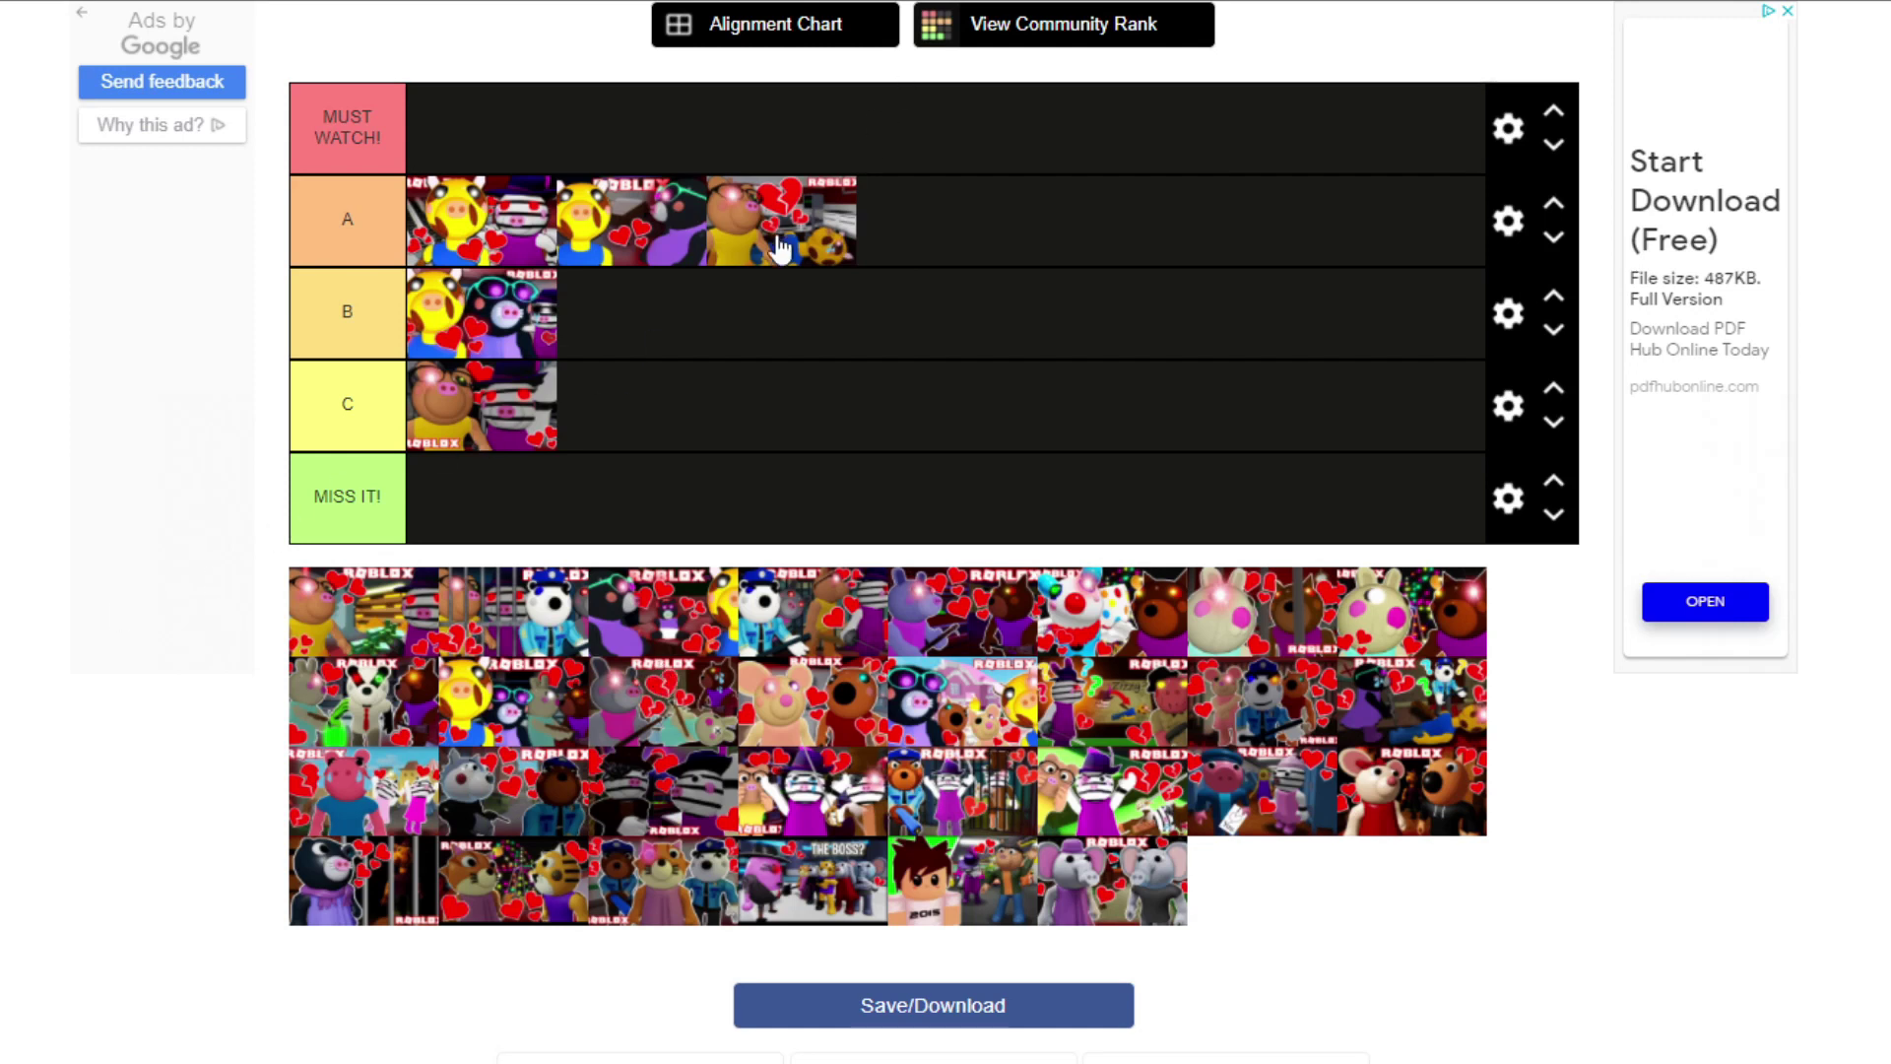
pyautogui.moveTo(748, 195); pyautogui.dragTo(455, 109)
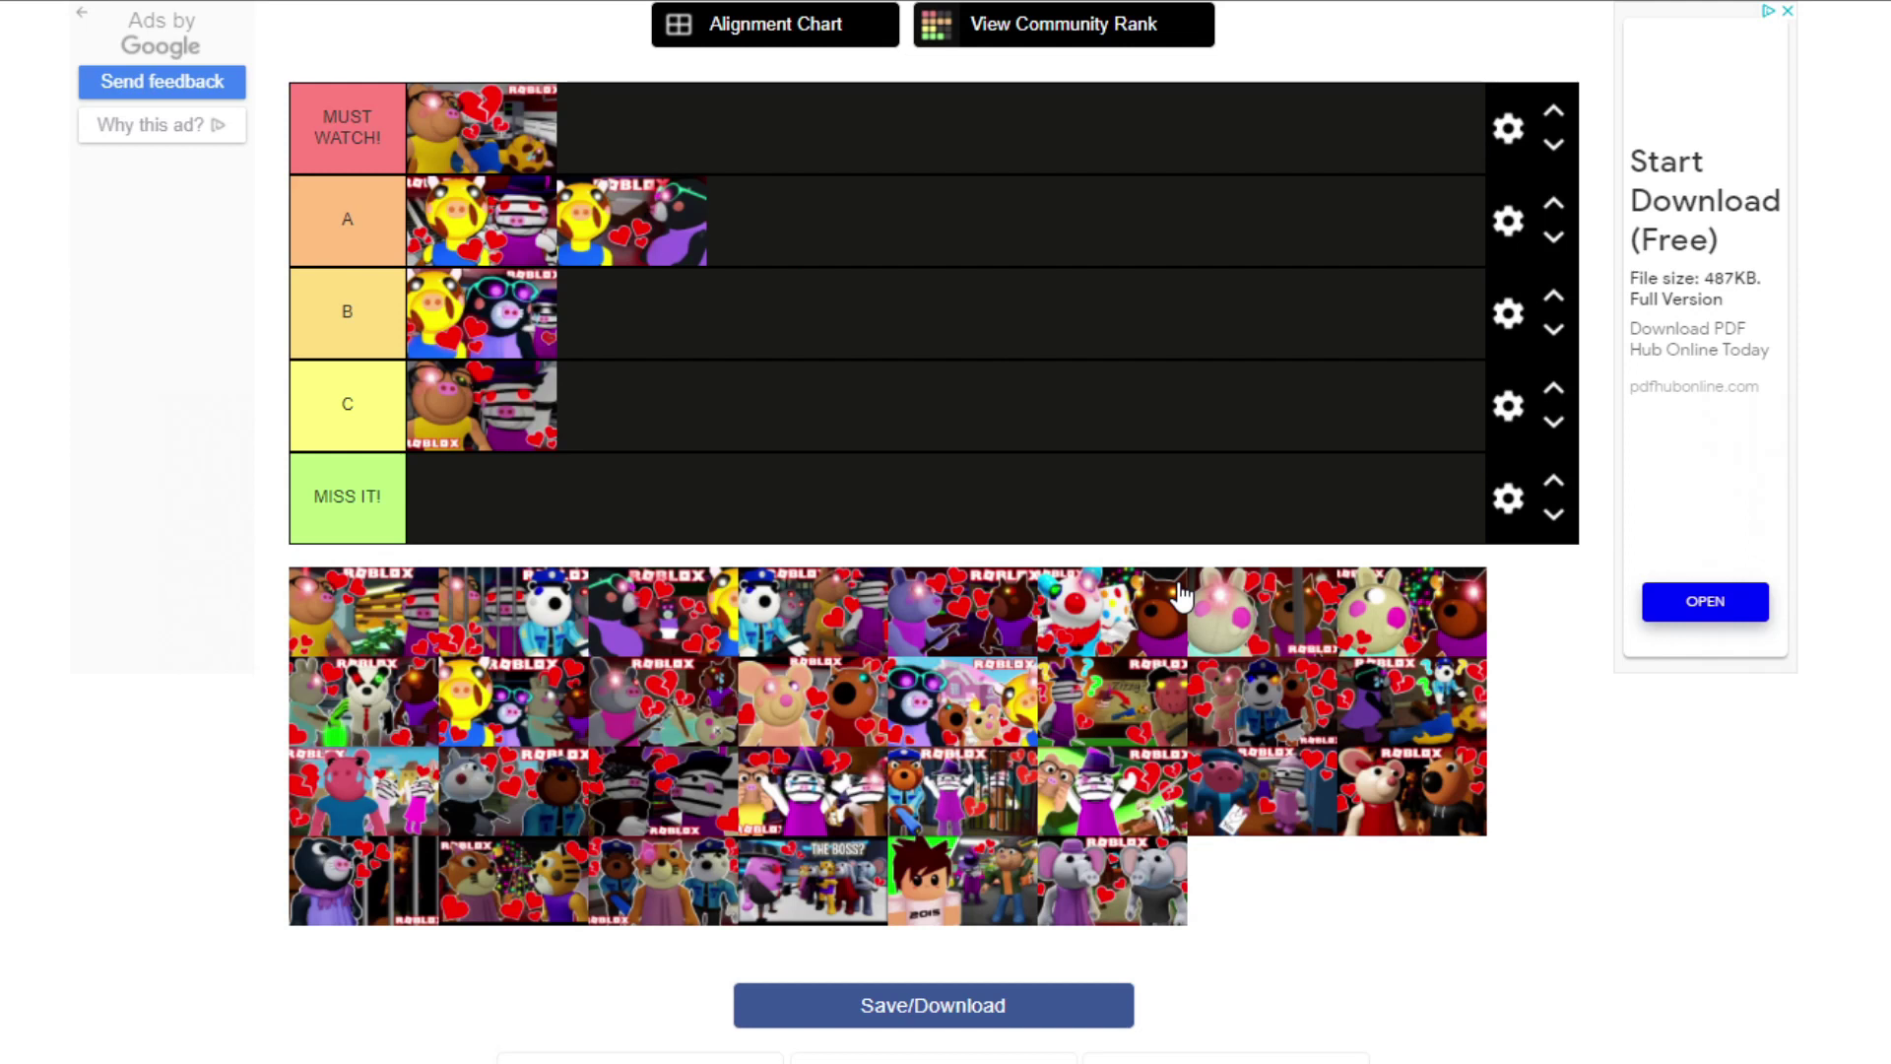
# Step: Place the next orange pig thumbnail in MISS IT! and the jail thumbnail with the white police character in B
pyautogui.moveTo(389, 619); pyautogui.dragTo(848, 406)
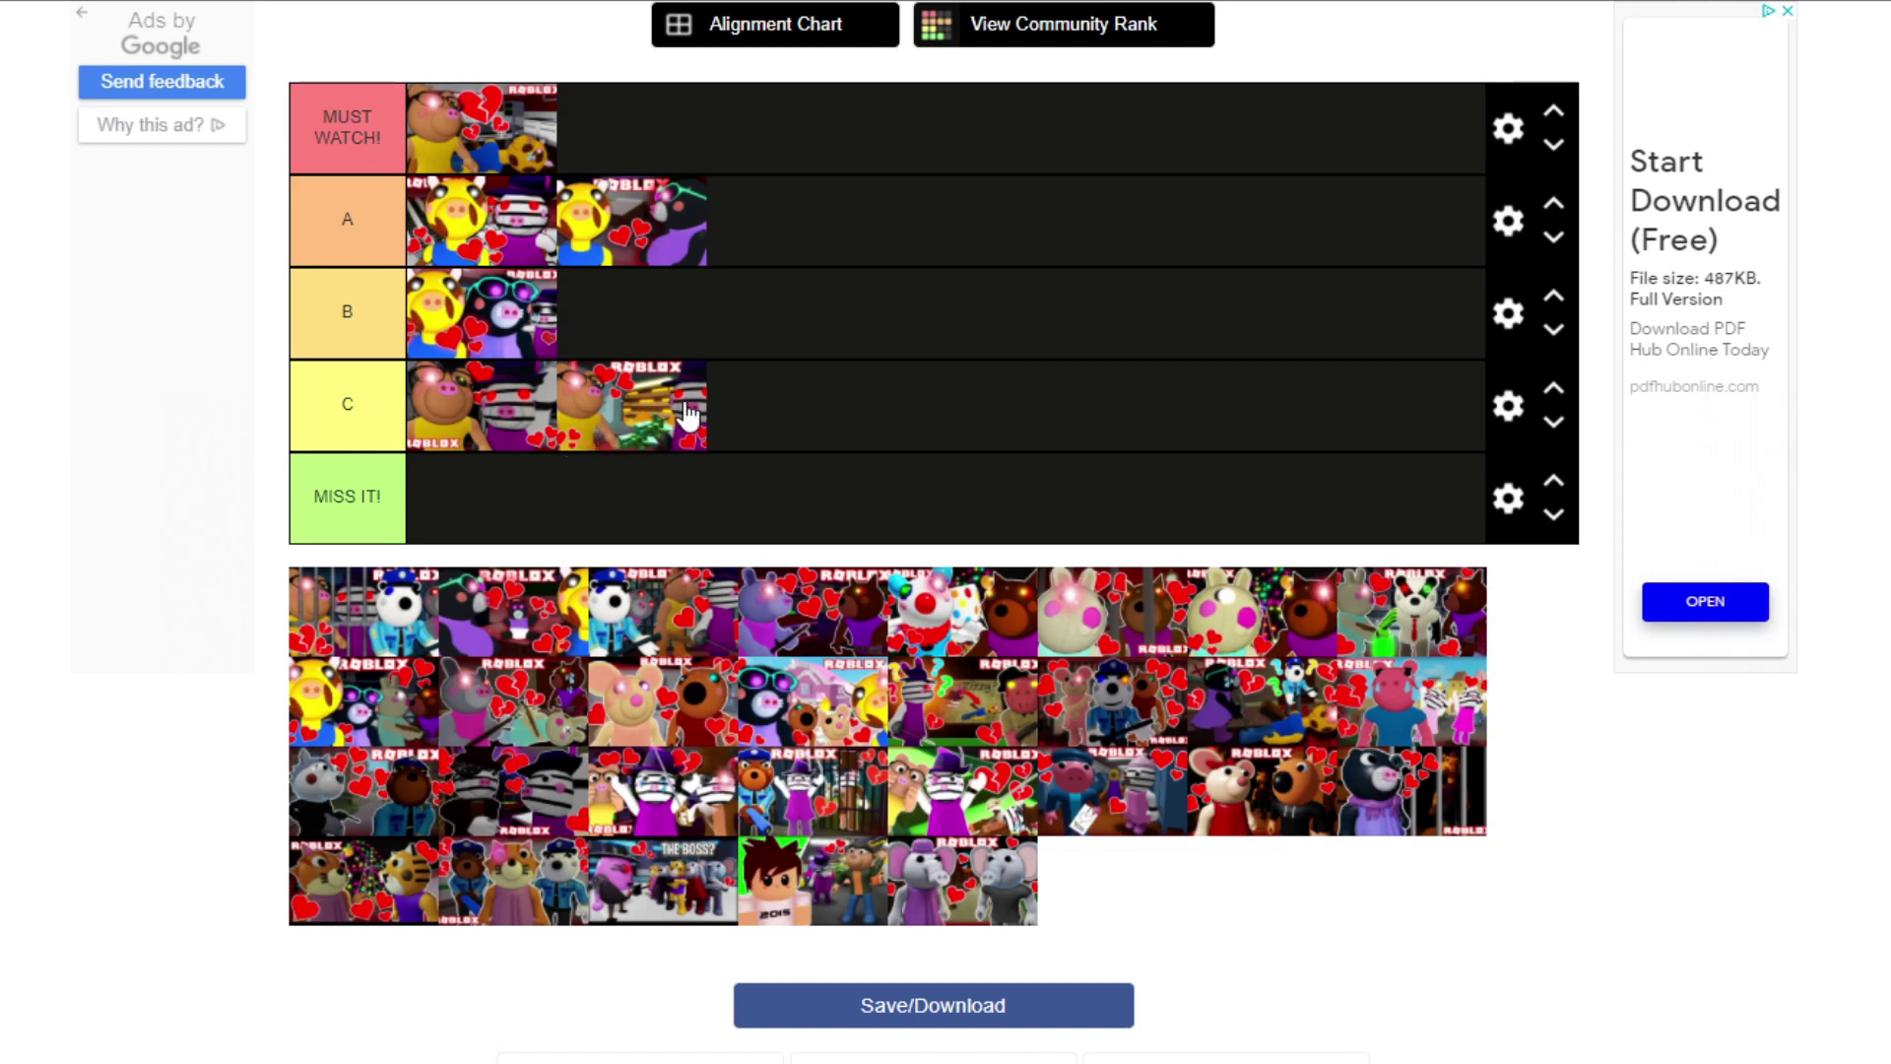
pyautogui.moveTo(688, 413); pyautogui.dragTo(570, 539)
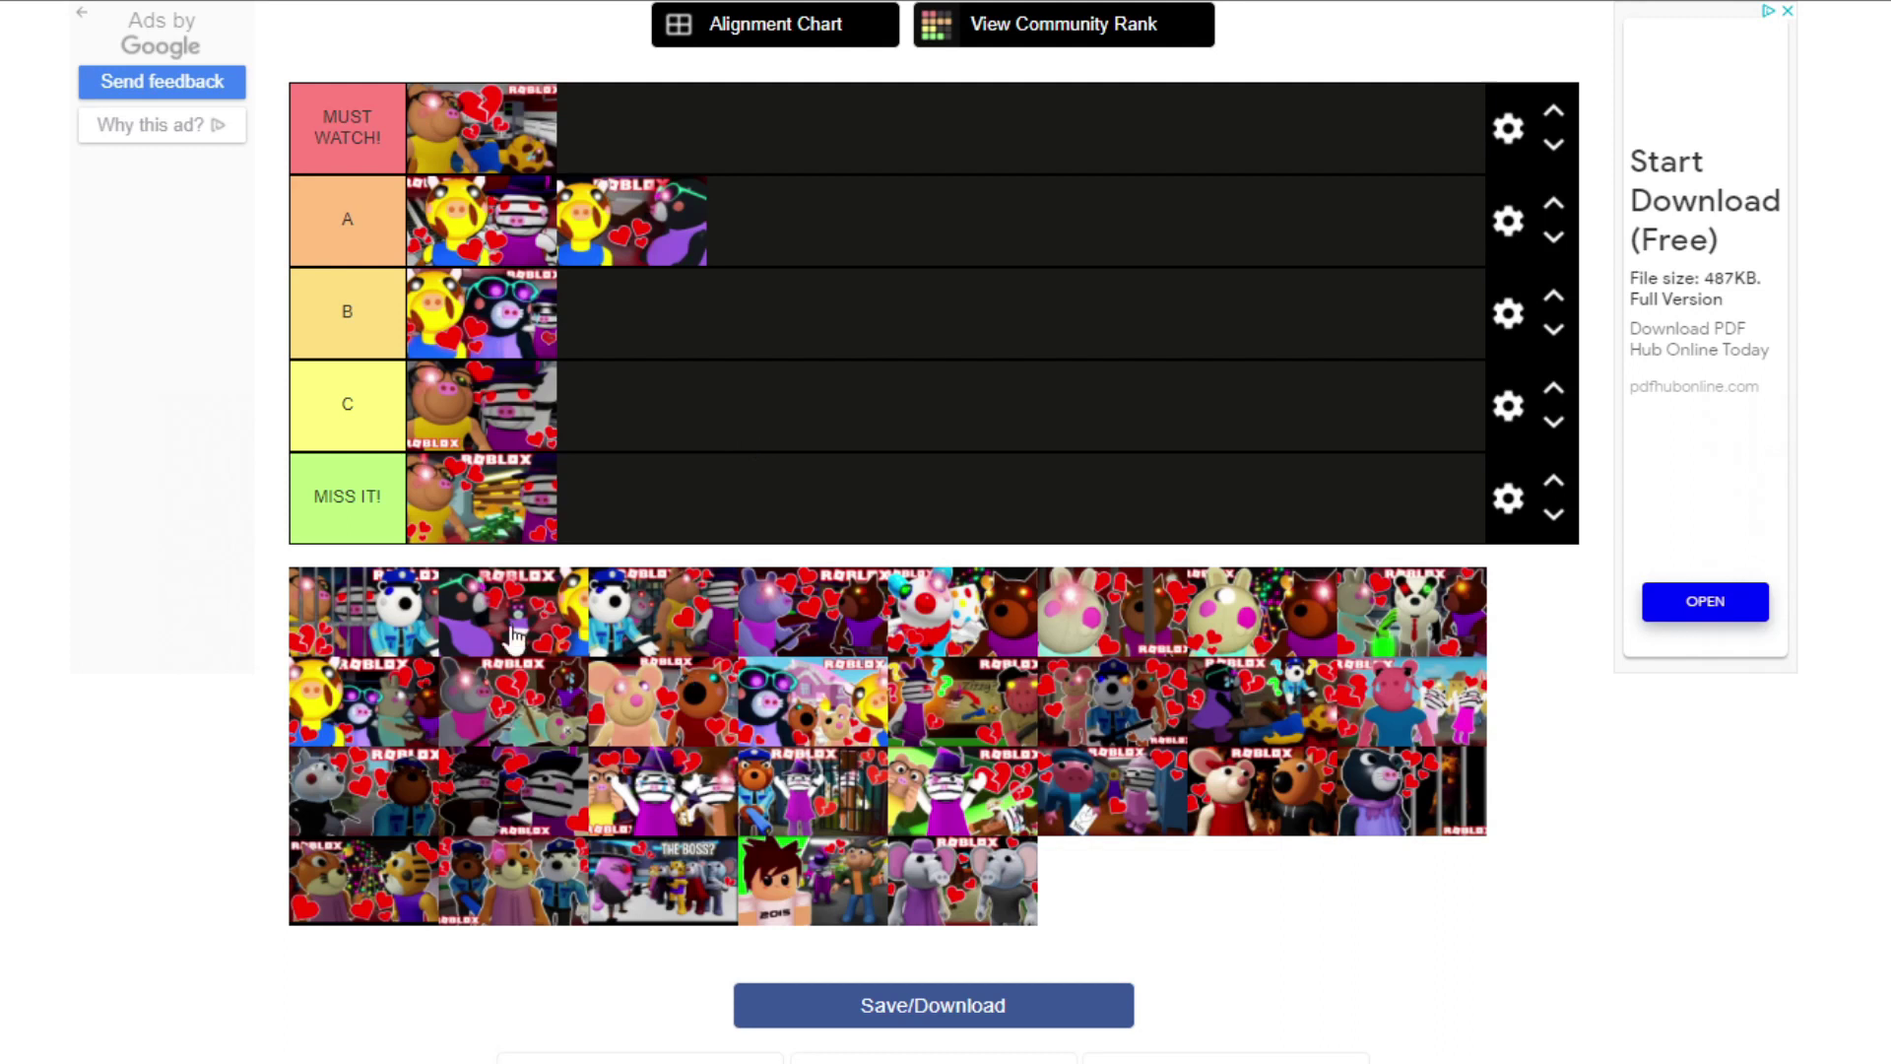
pyautogui.moveTo(384, 627); pyautogui.dragTo(781, 413)
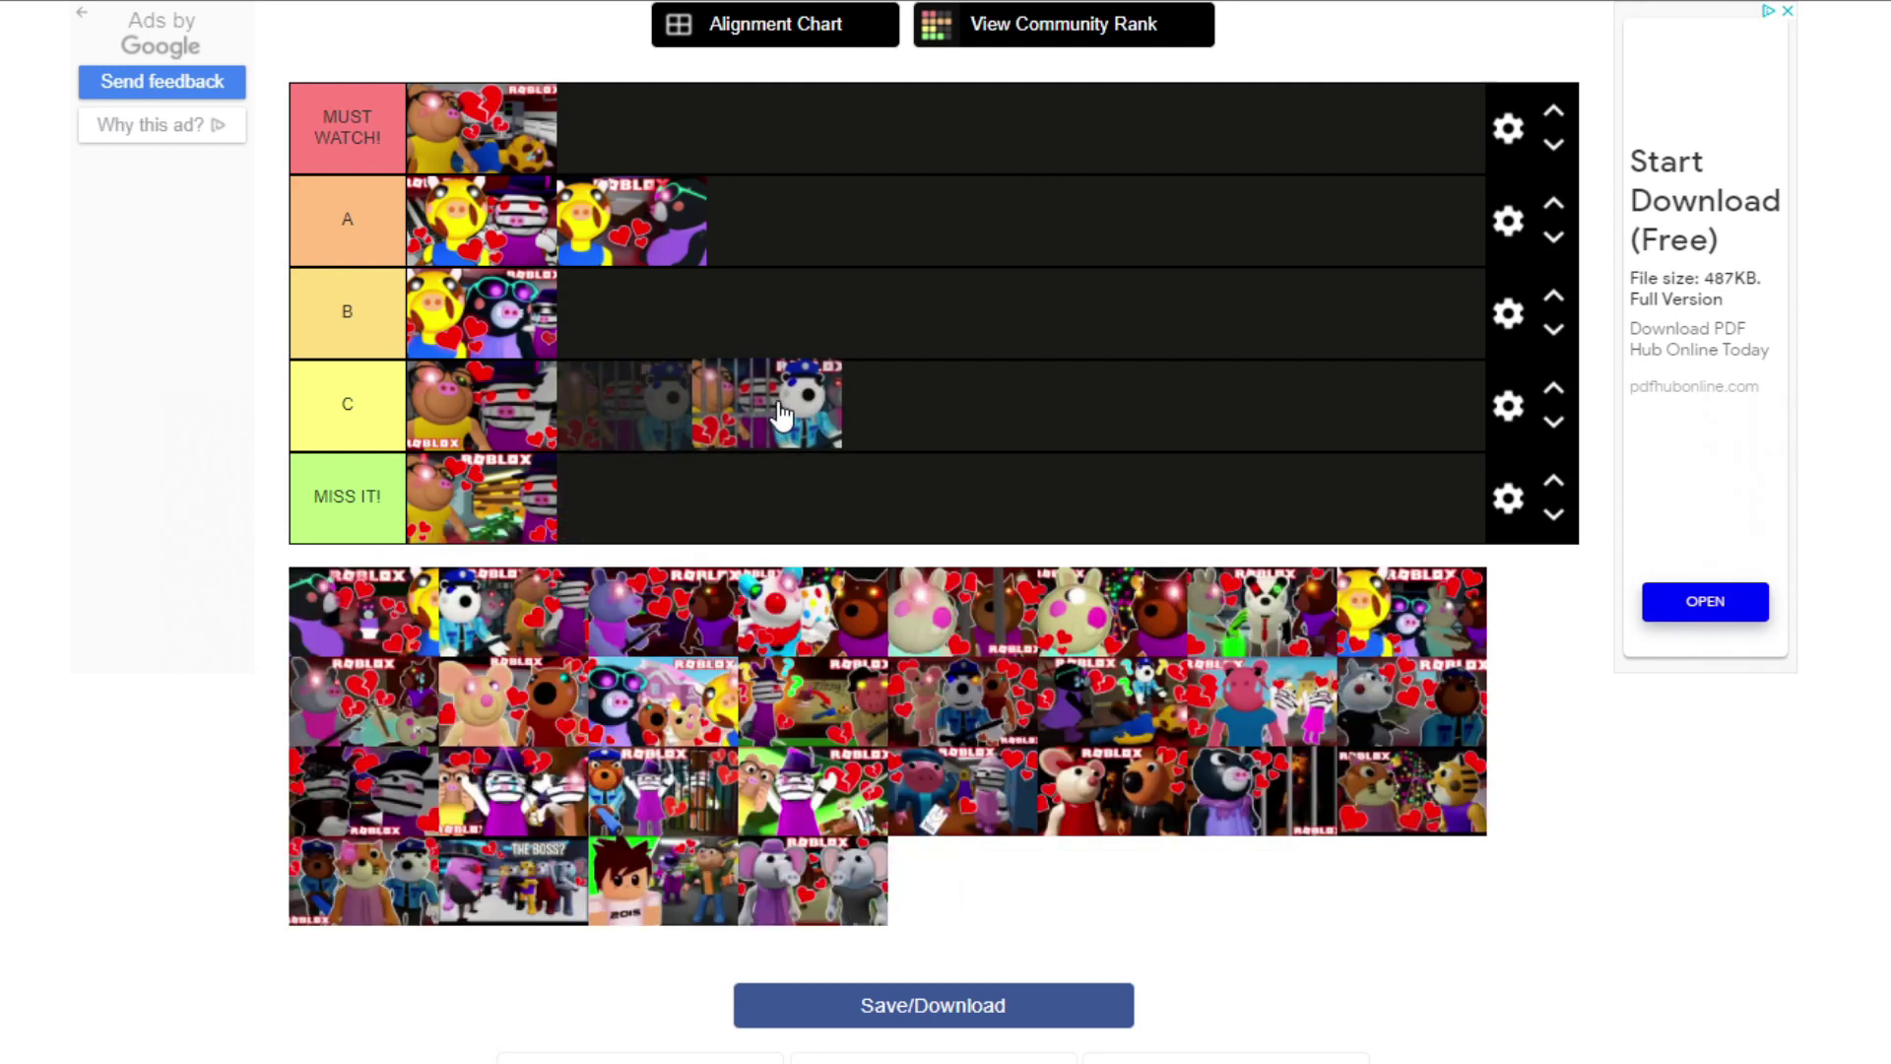
pyautogui.moveTo(781, 414); pyautogui.dragTo(704, 337)
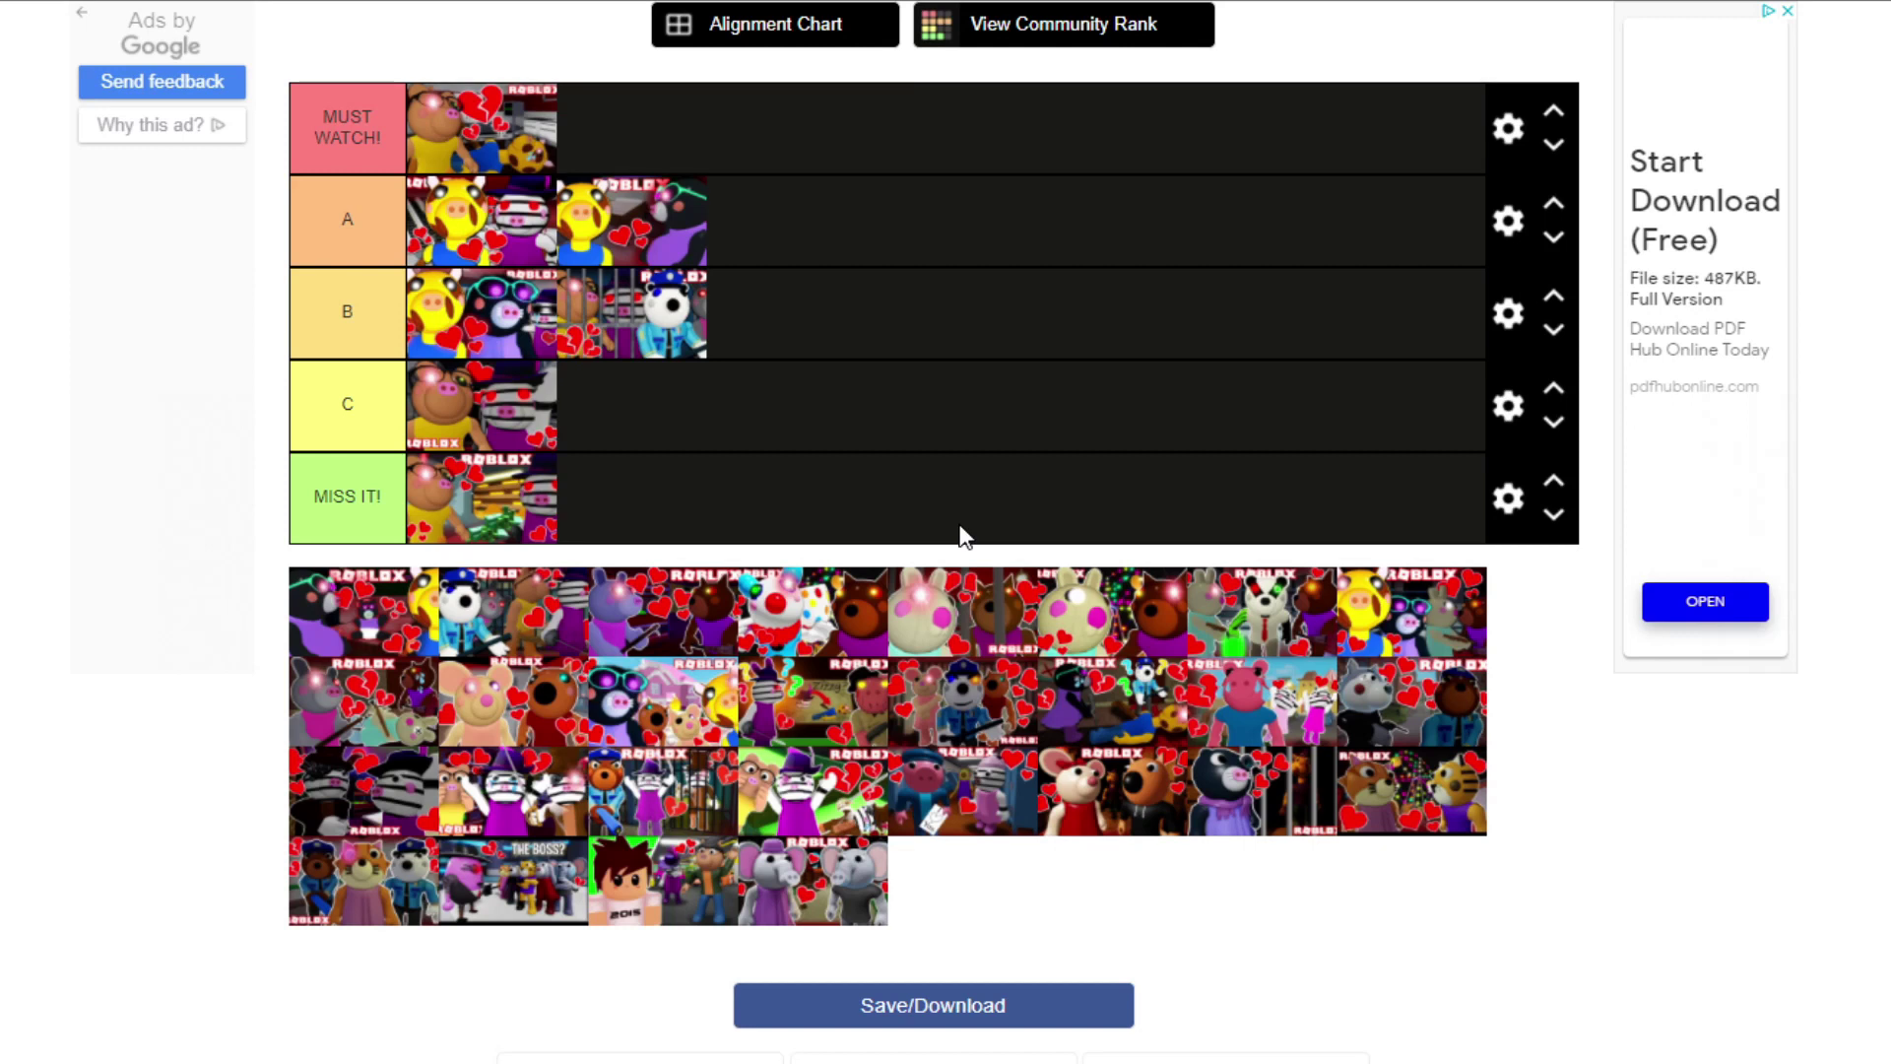
# Step: Place the dark purple character's thumbnail in B and the following white police character's thumbnail in MUST WATCH!
pyautogui.moveTo(372, 623); pyautogui.dragTo(883, 408)
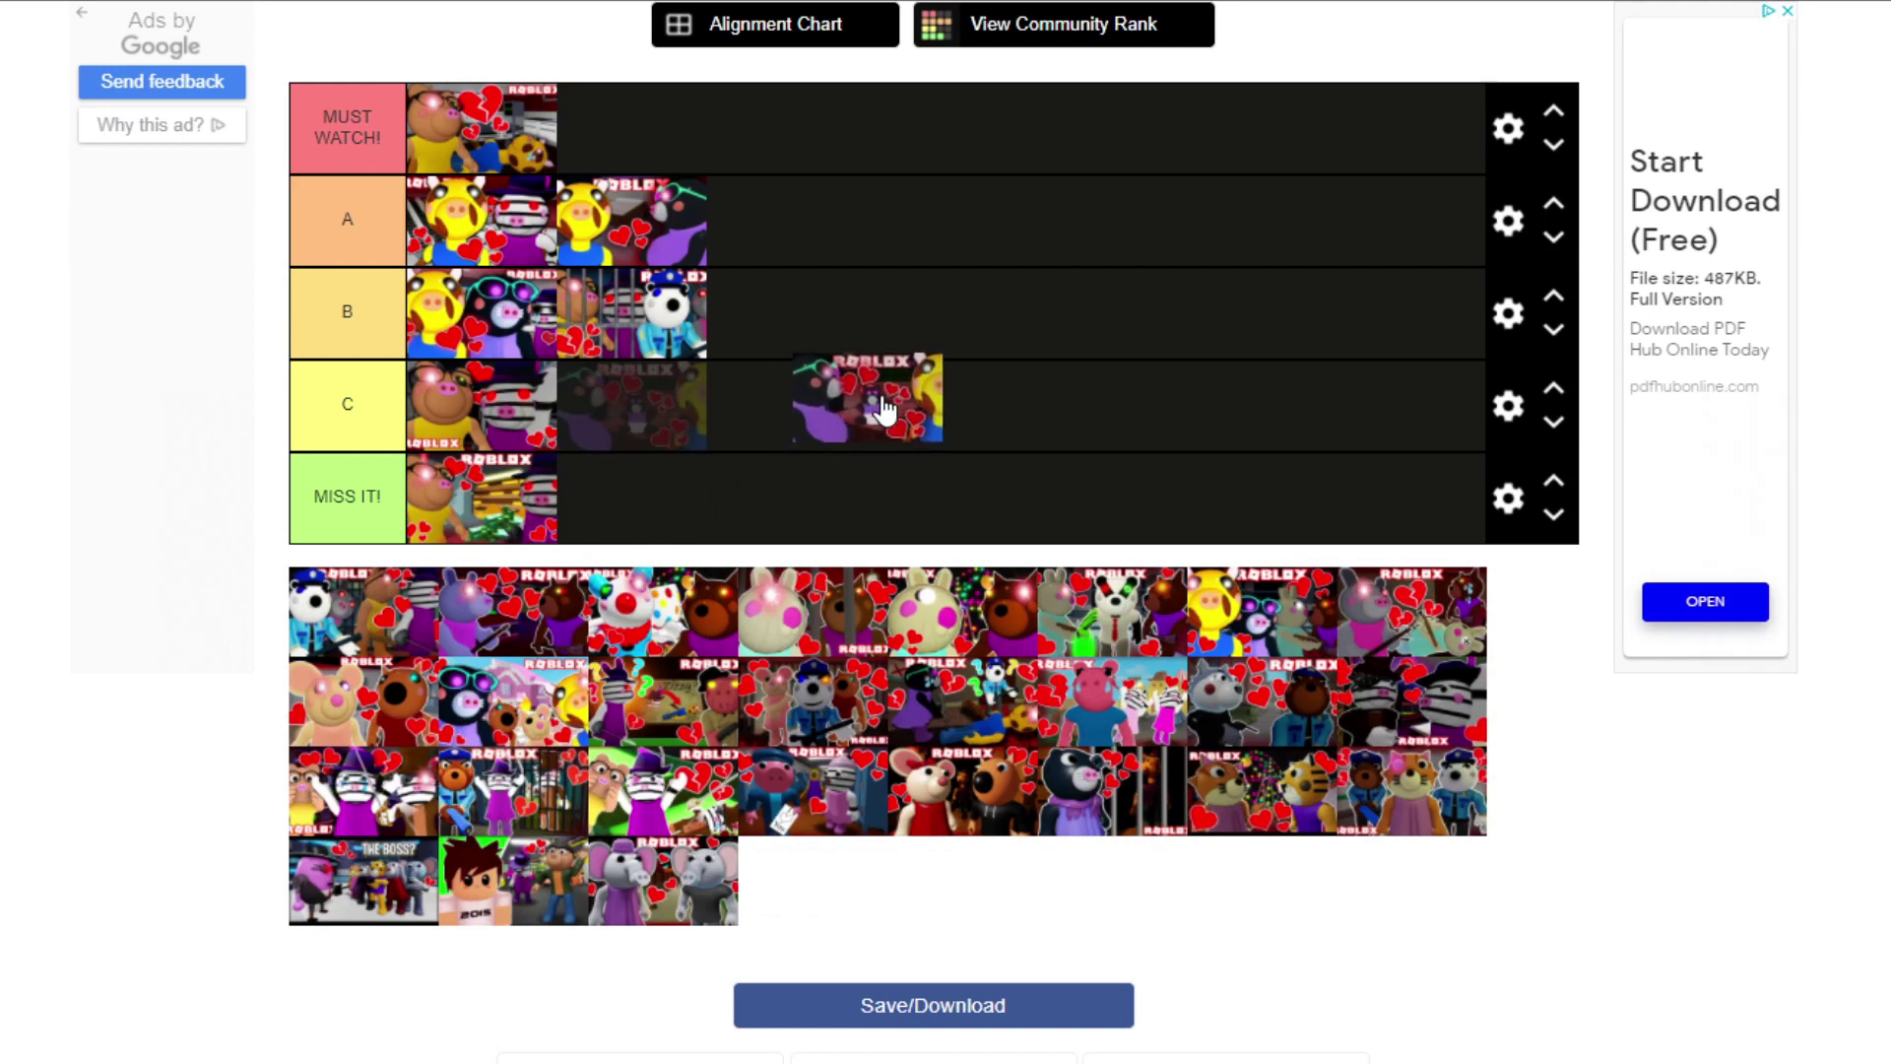
pyautogui.moveTo(883, 409); pyautogui.dragTo(861, 240)
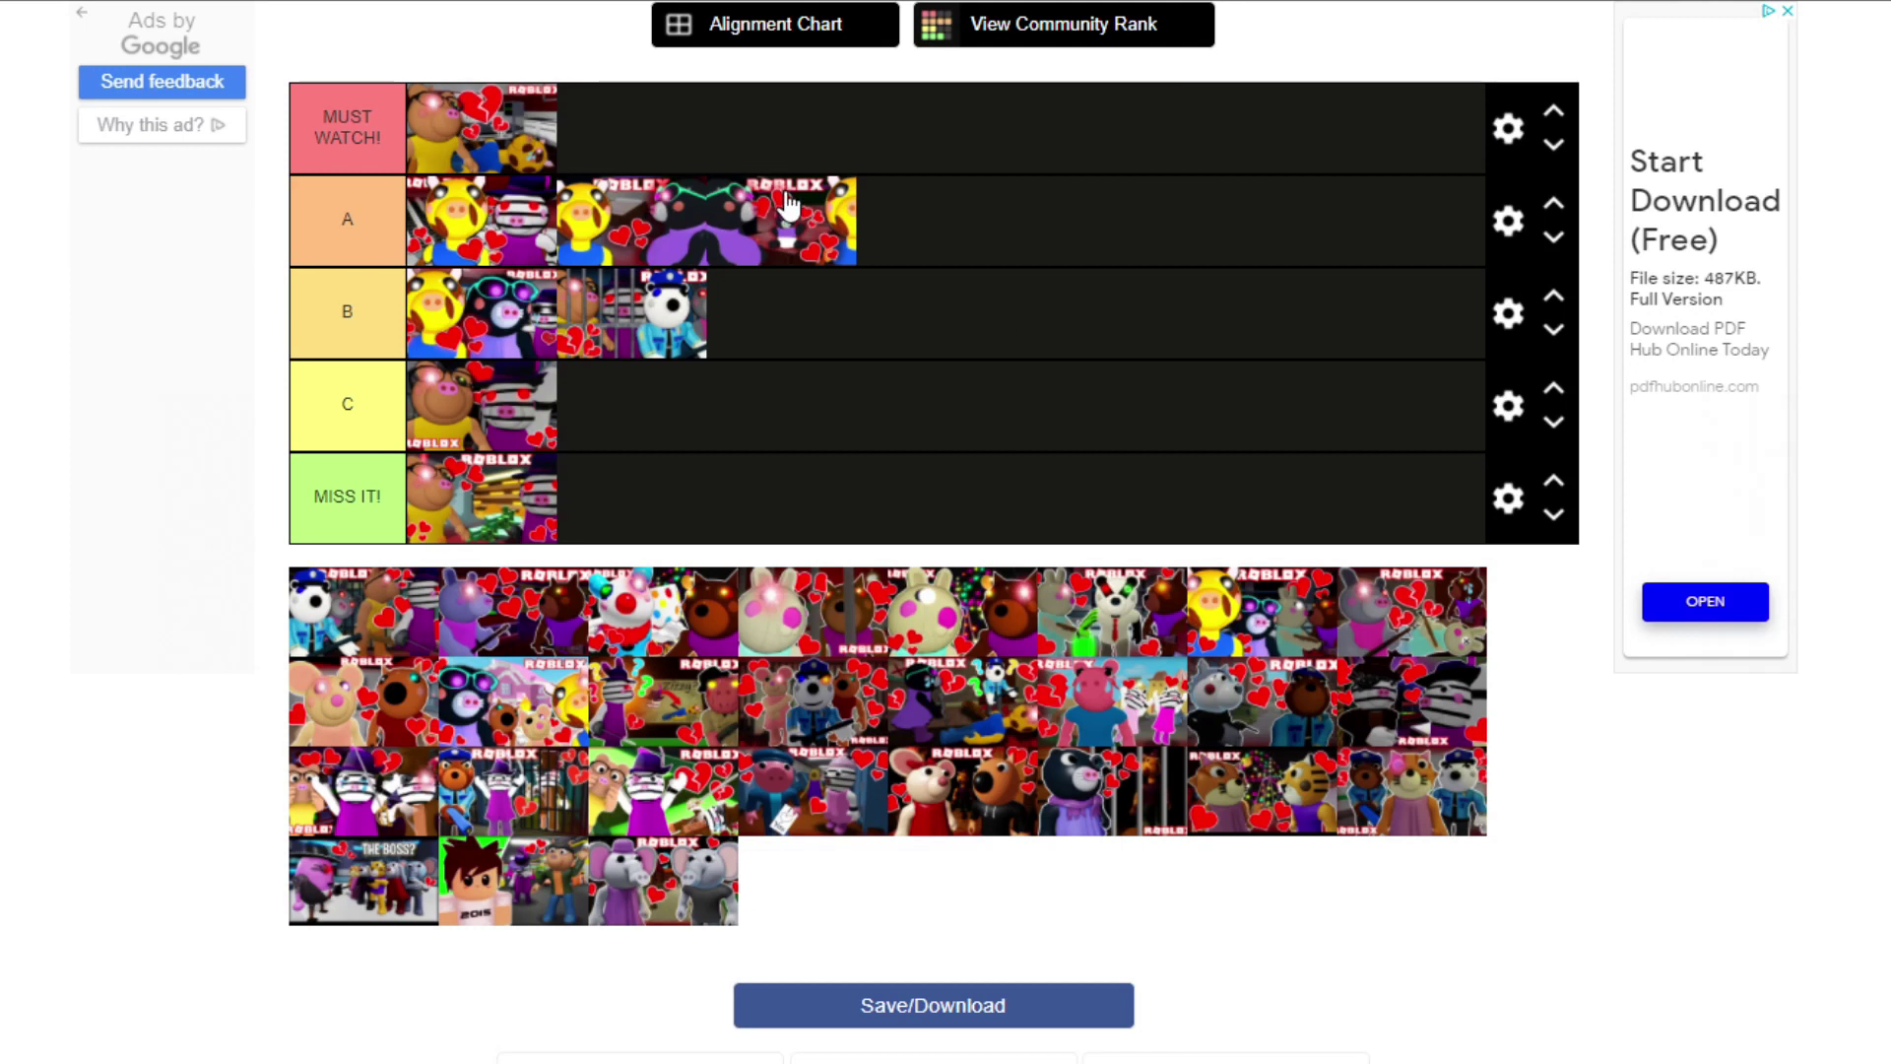
pyautogui.moveTo(818, 217); pyautogui.dragTo(832, 318)
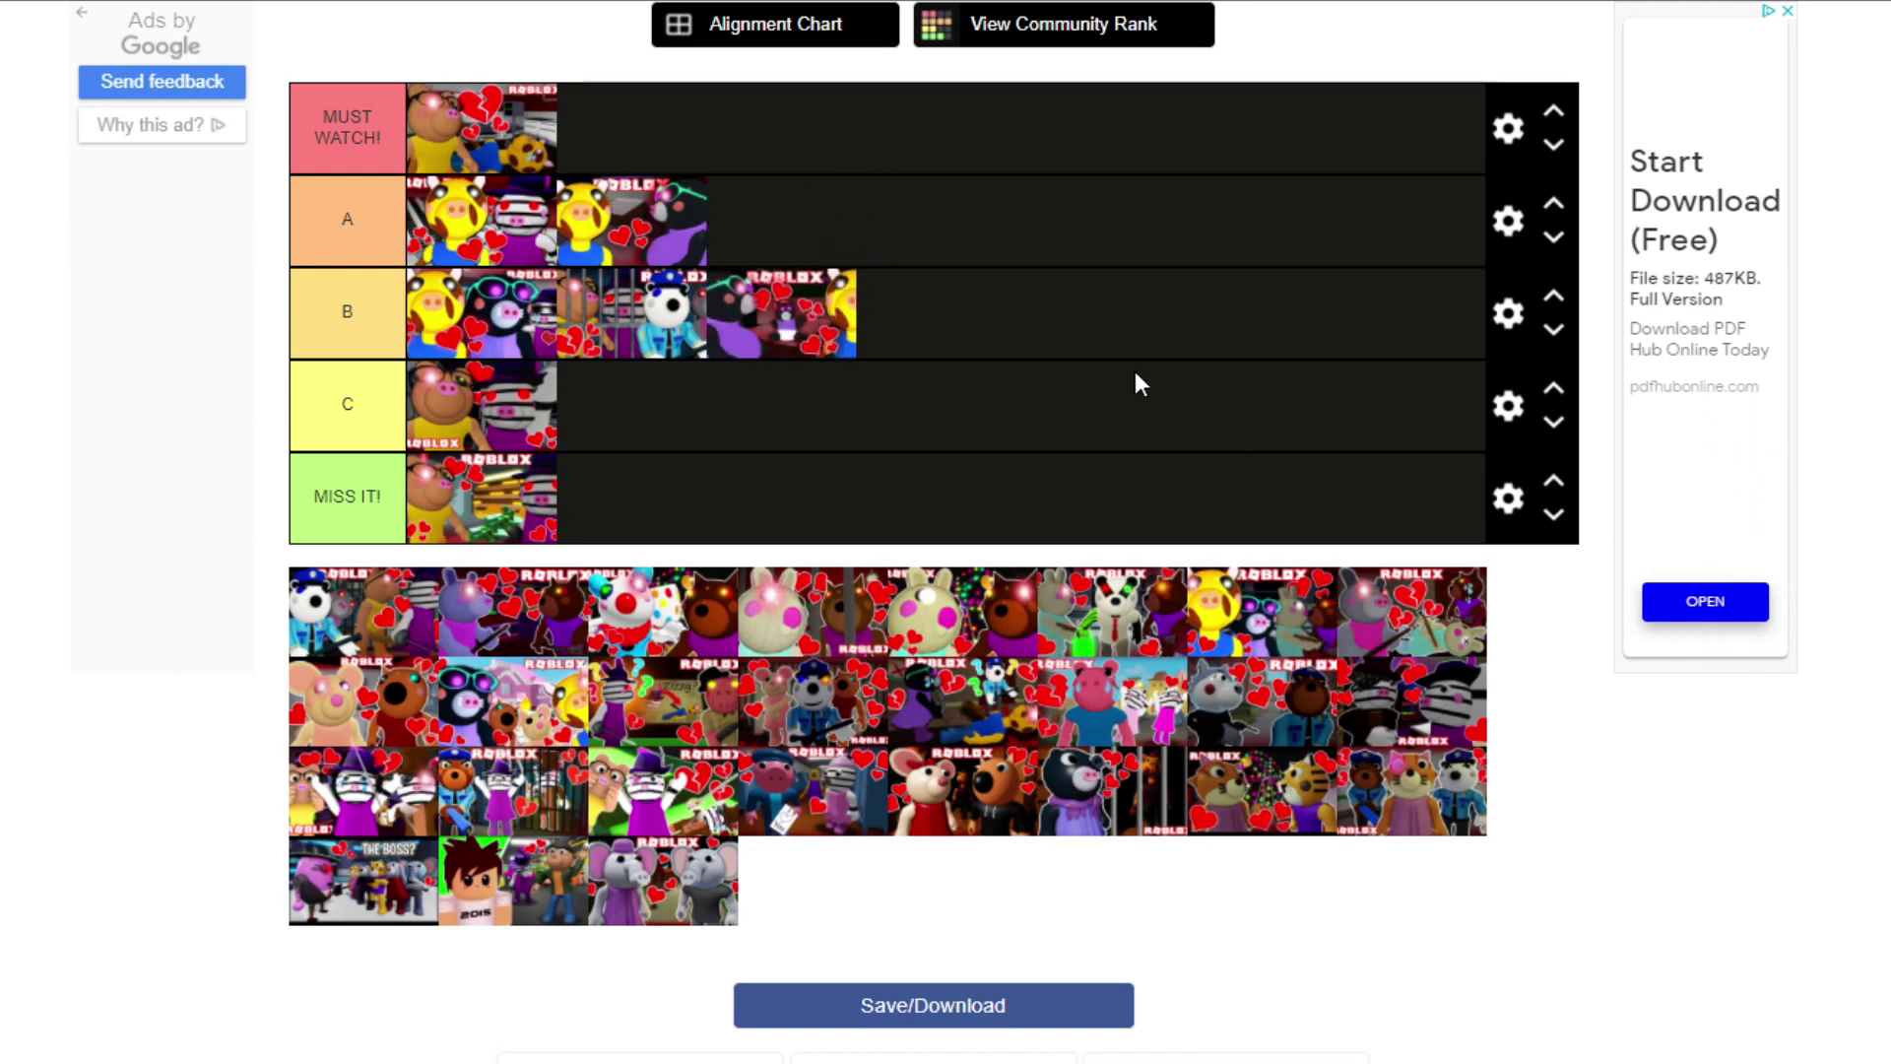
pyautogui.moveTo(354, 619); pyautogui.dragTo(805, 231)
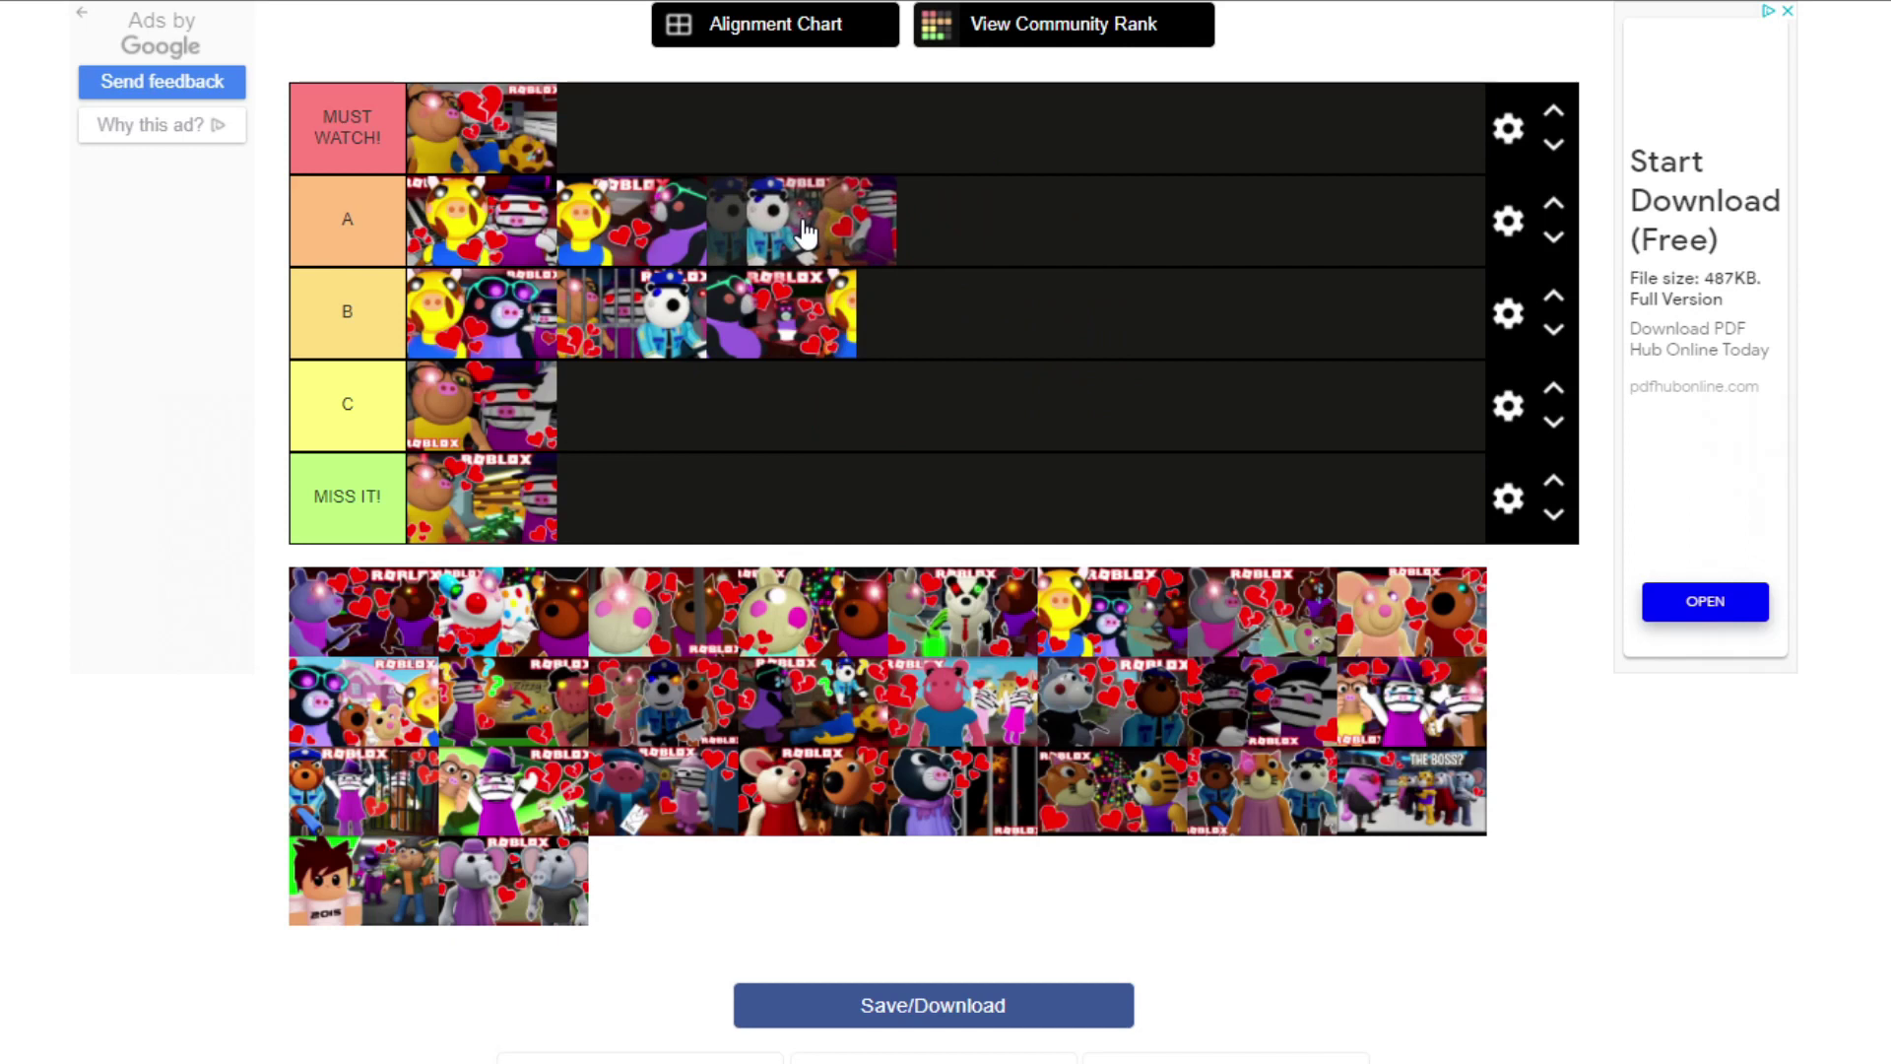
pyautogui.moveTo(806, 232); pyautogui.dragTo(630, 128)
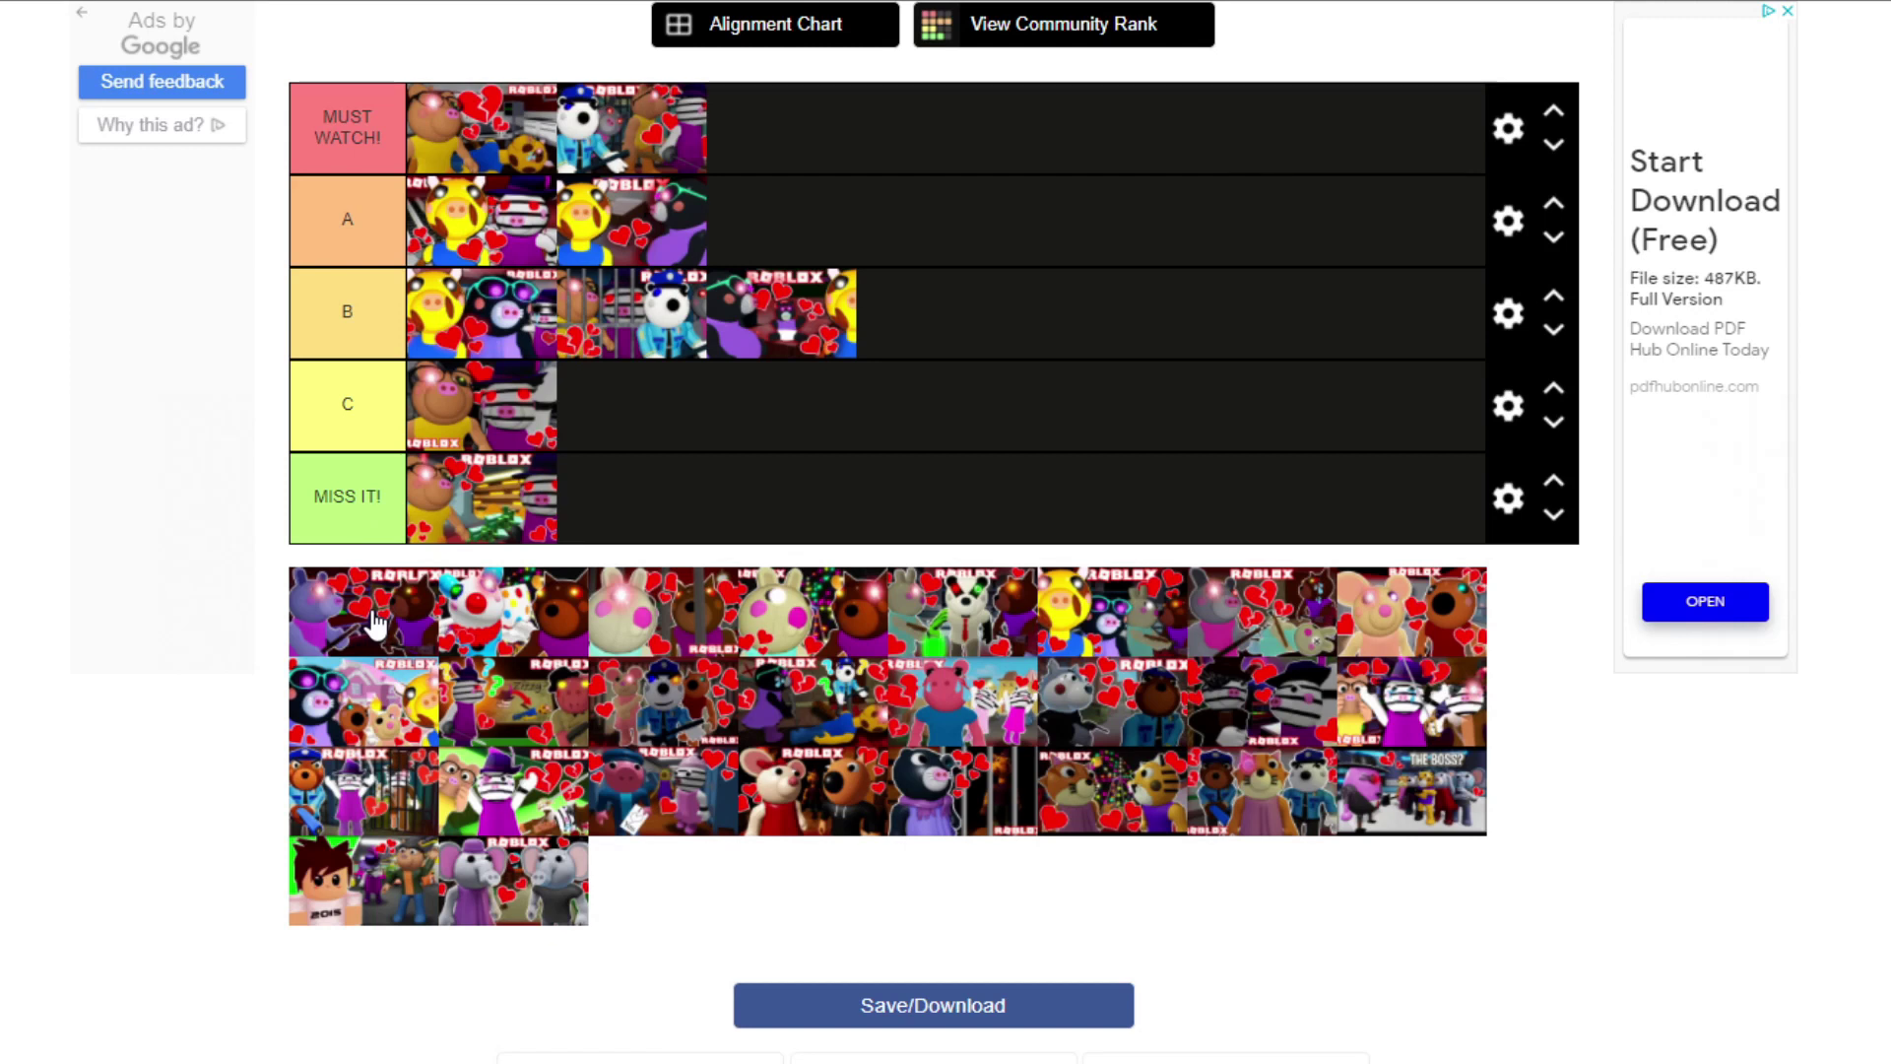
# Step: Place the thumbnail of the purple character with the brown bear in the C tier
pyautogui.moveTo(375, 625); pyautogui.dragTo(852, 463)
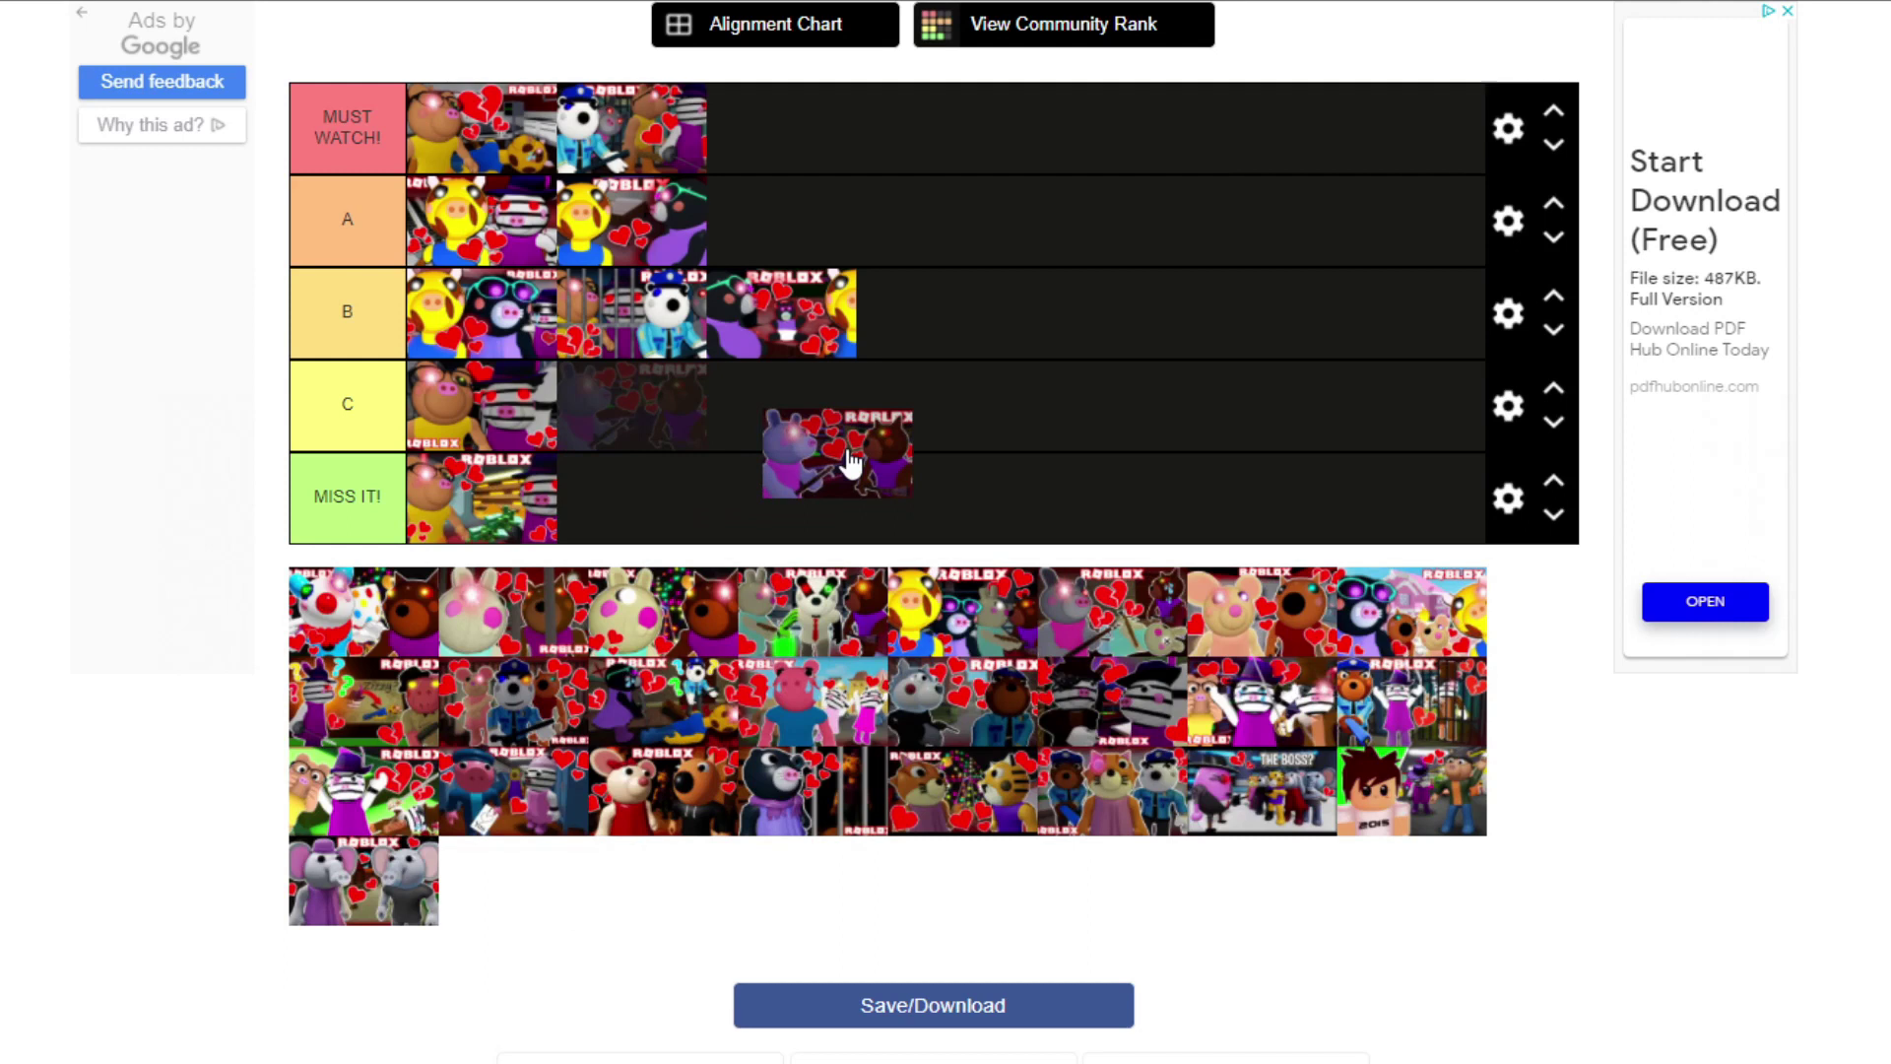
pyautogui.moveTo(850, 463); pyautogui.dragTo(860, 436)
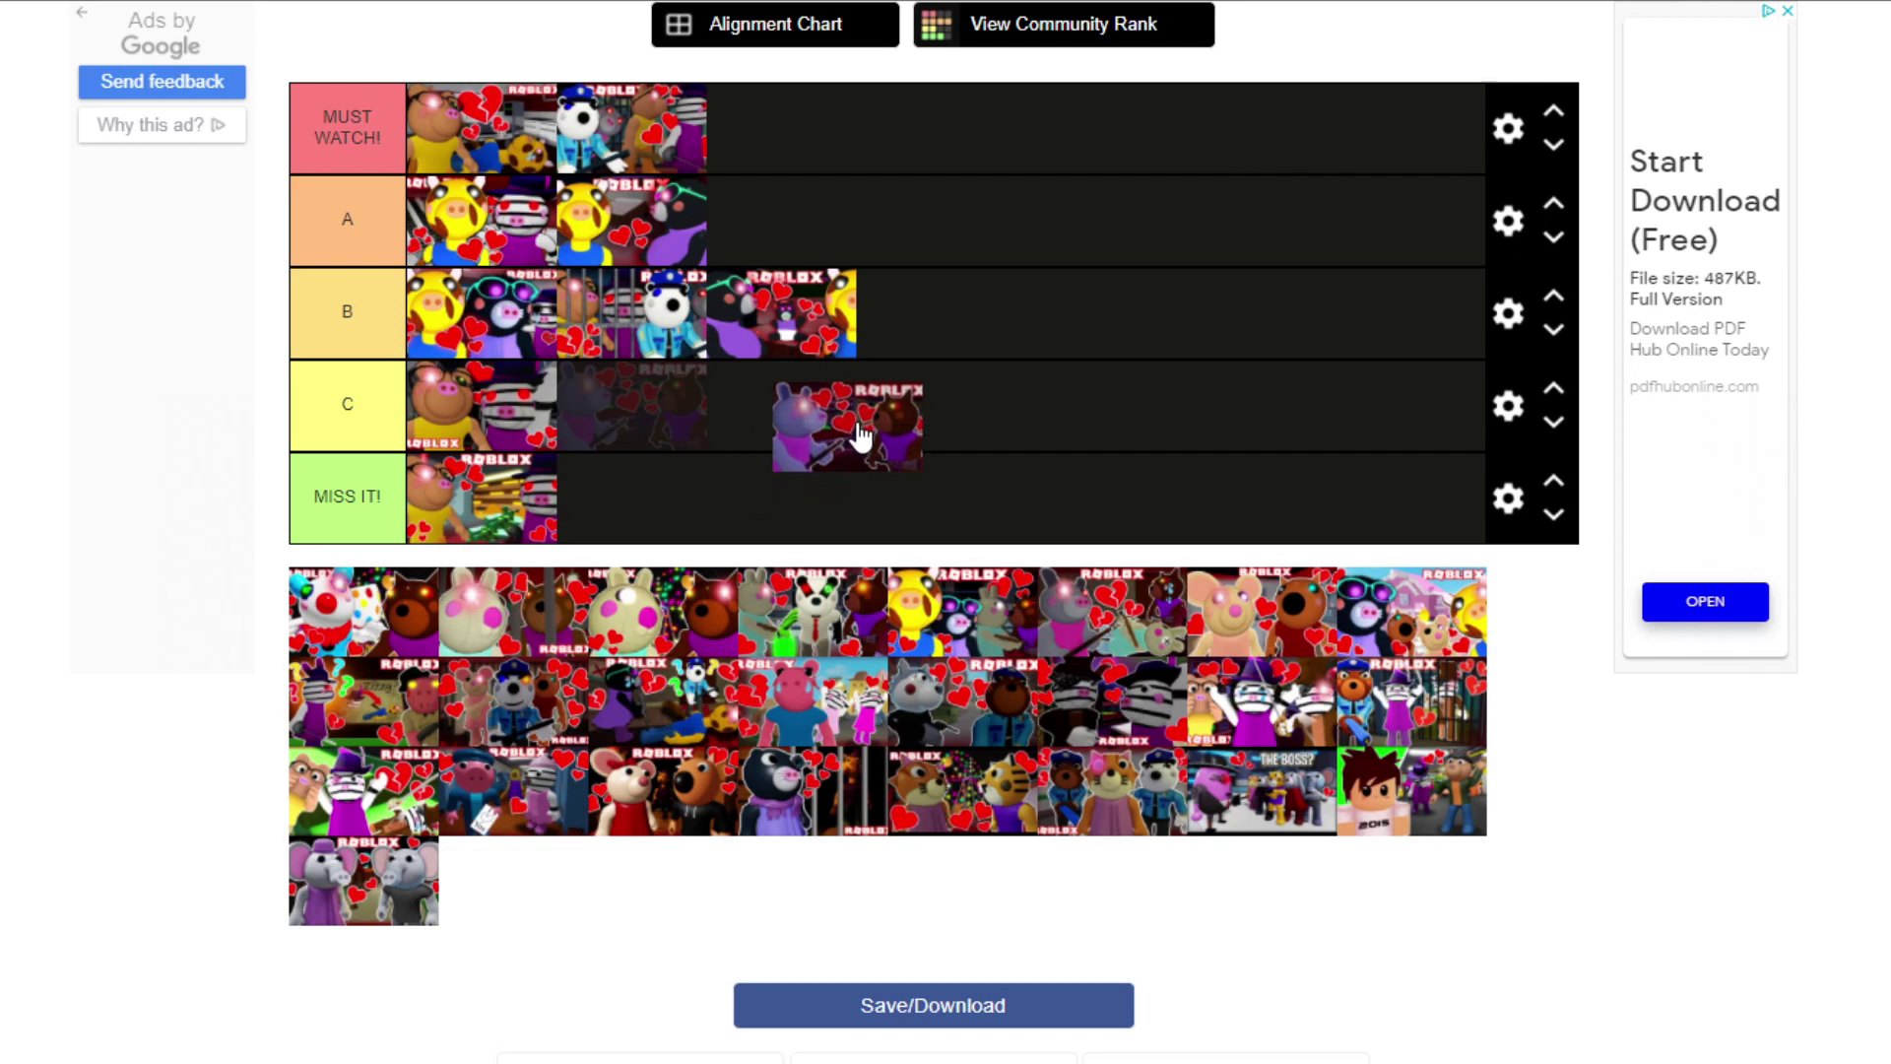
pyautogui.moveTo(860, 435)
pyautogui.mouseDown()
pyautogui.moveTo(844, 431)
pyautogui.moveTo(876, 417)
pyautogui.moveTo(823, 415)
pyautogui.moveTo(867, 413)
pyautogui.mouseUp()
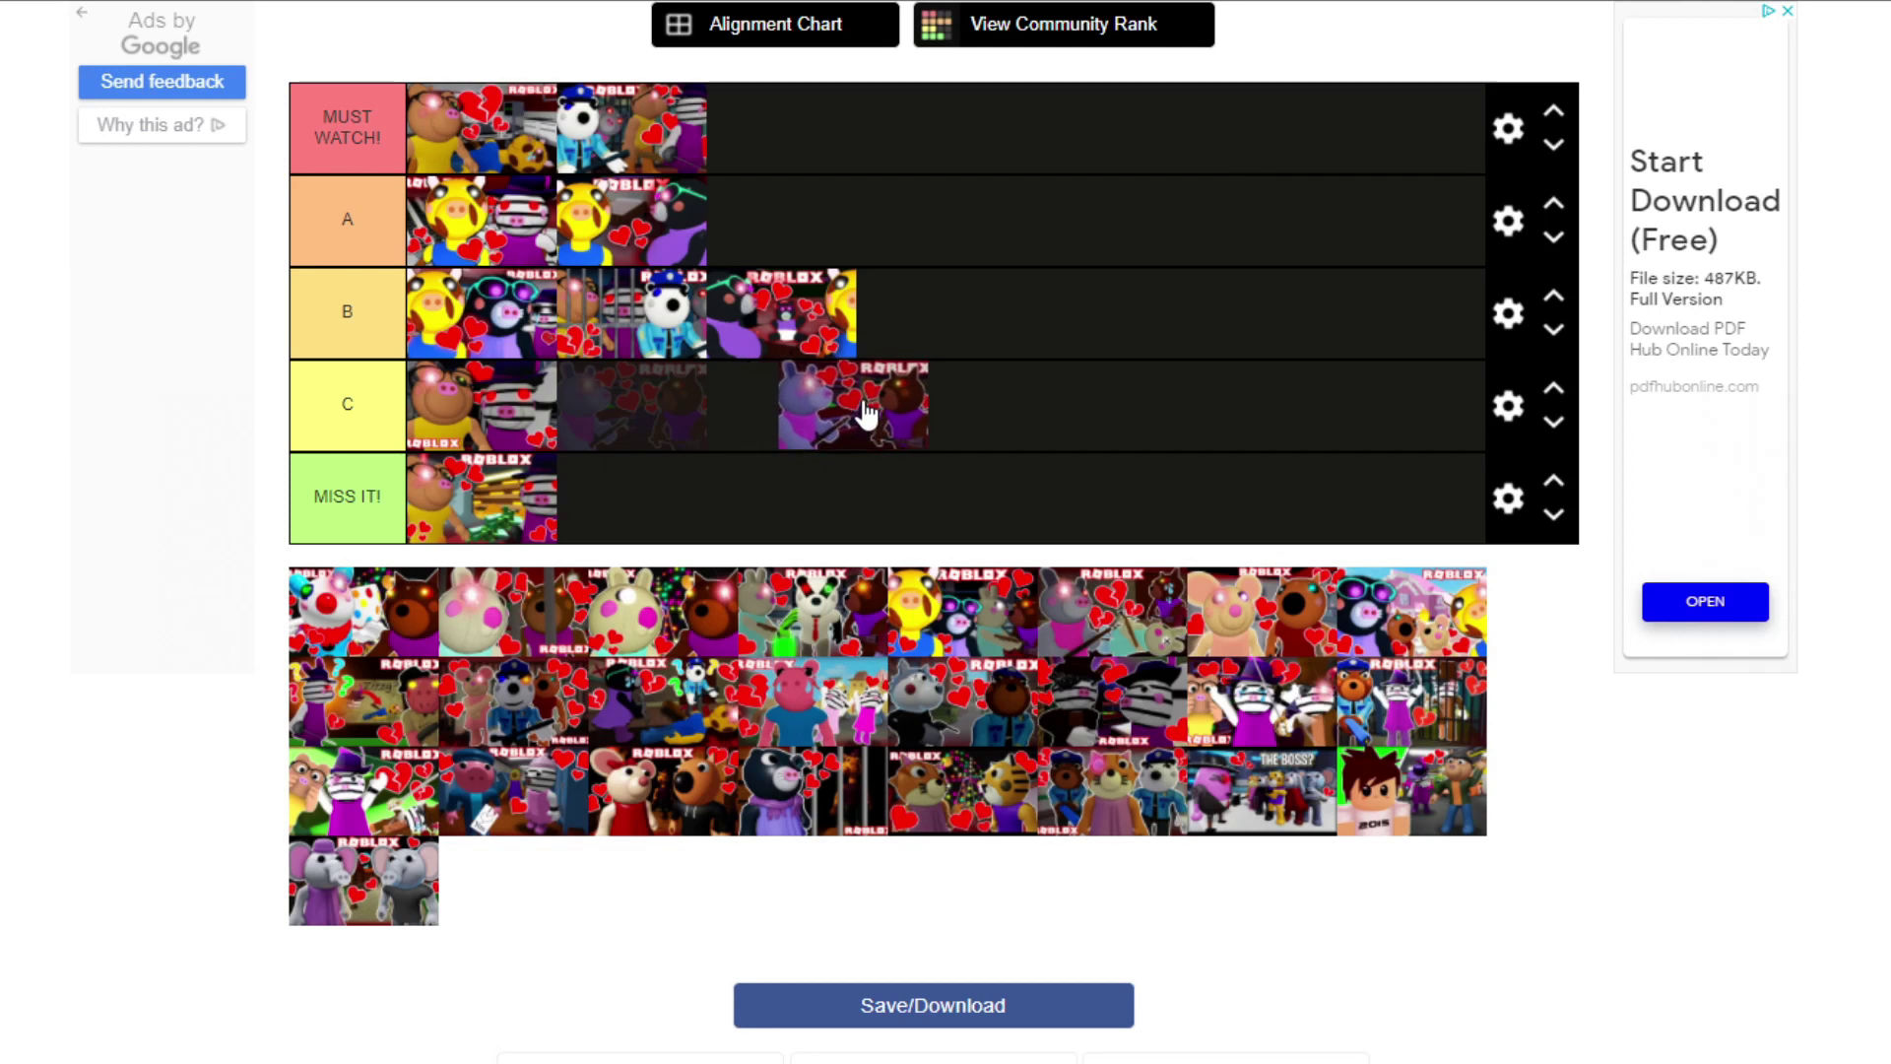
pyautogui.moveTo(865, 402); pyautogui.dragTo(863, 402)
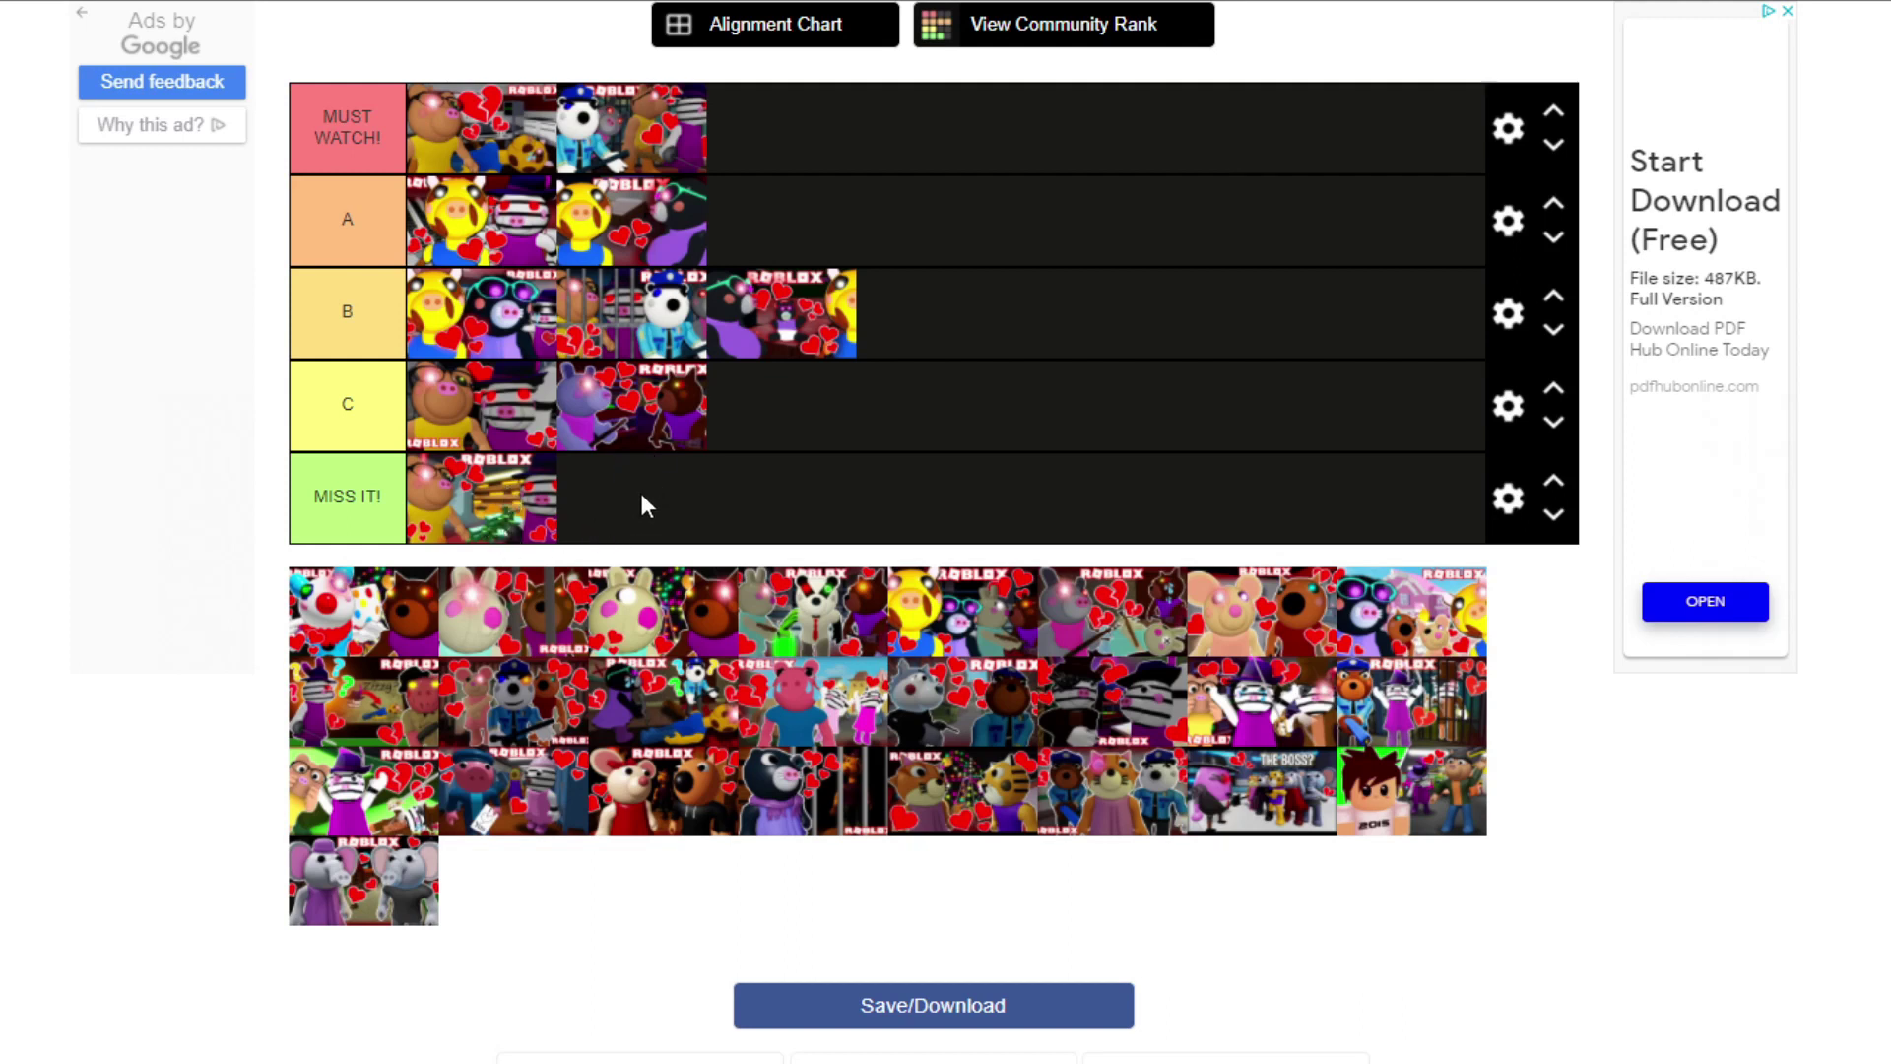
# Step: Place the thumbnail of the clown with the brown bear in the A tier
pyautogui.moveTo(360, 627); pyautogui.dragTo(976, 361)
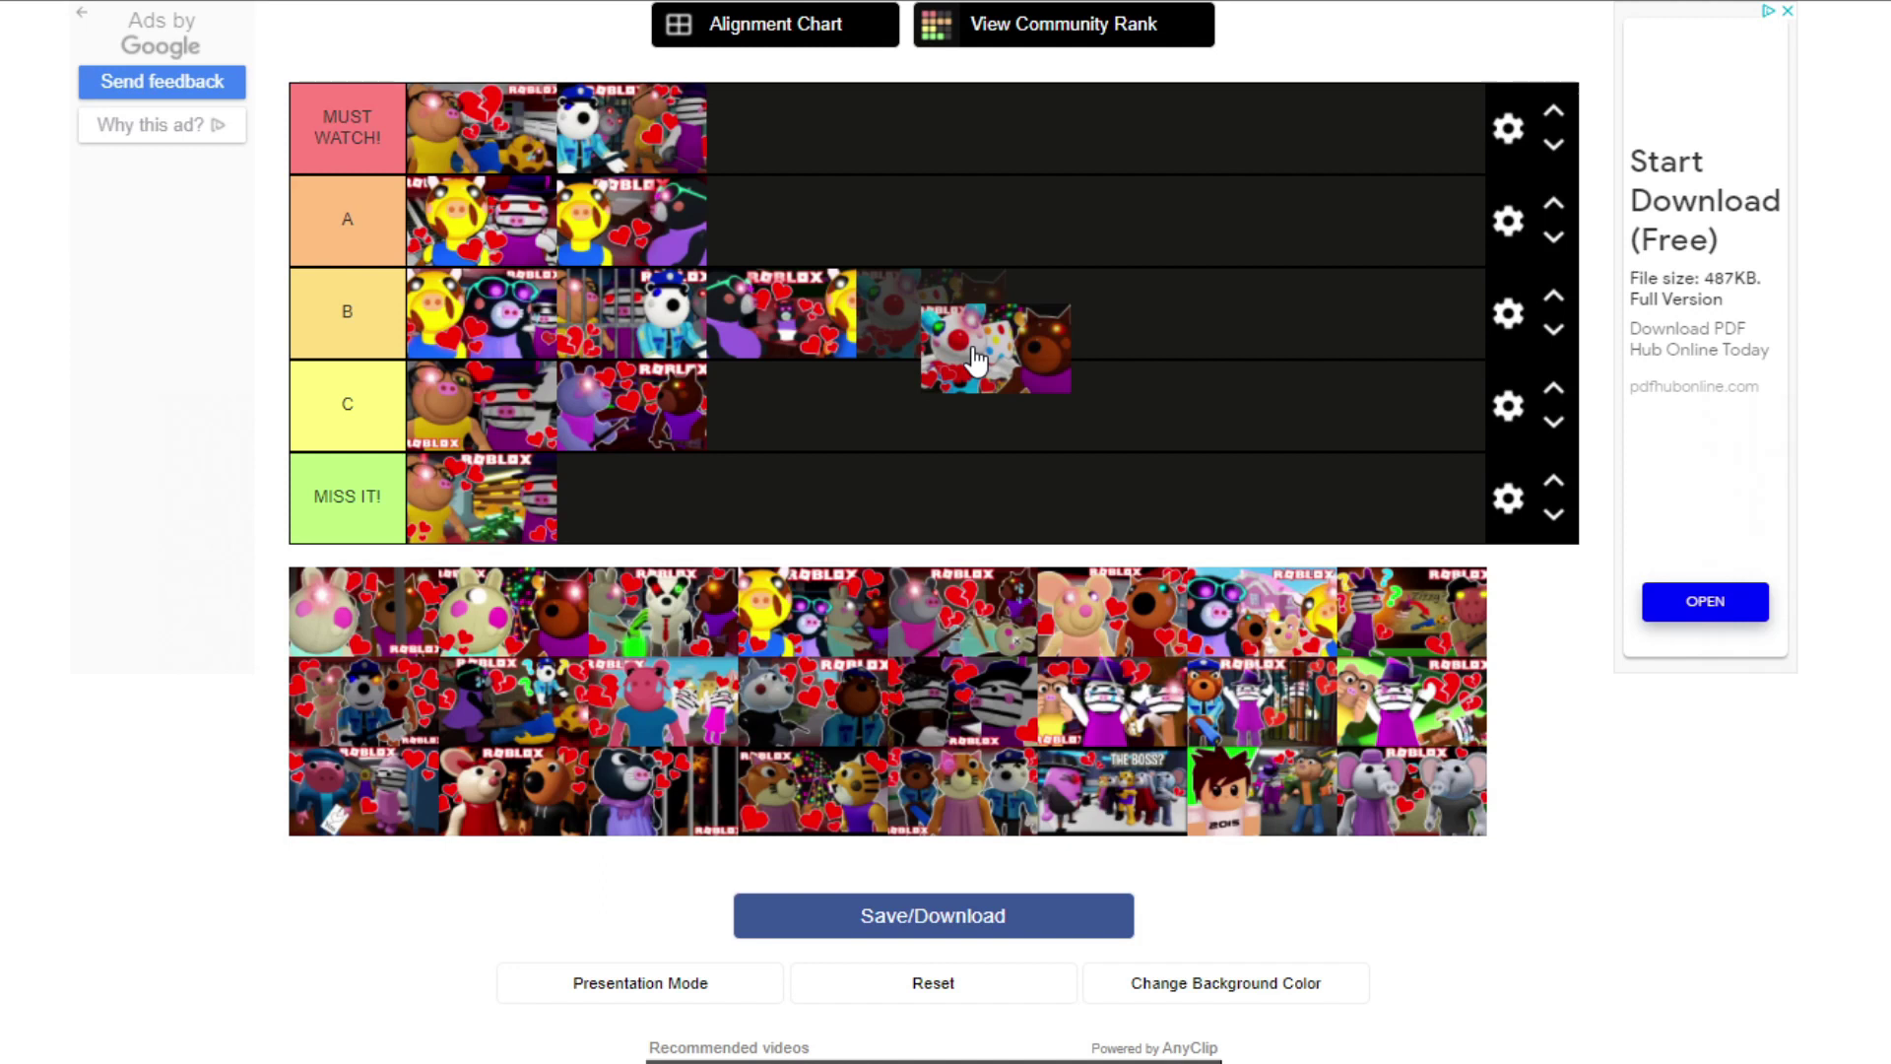
pyautogui.moveTo(975, 360); pyautogui.dragTo(1048, 295)
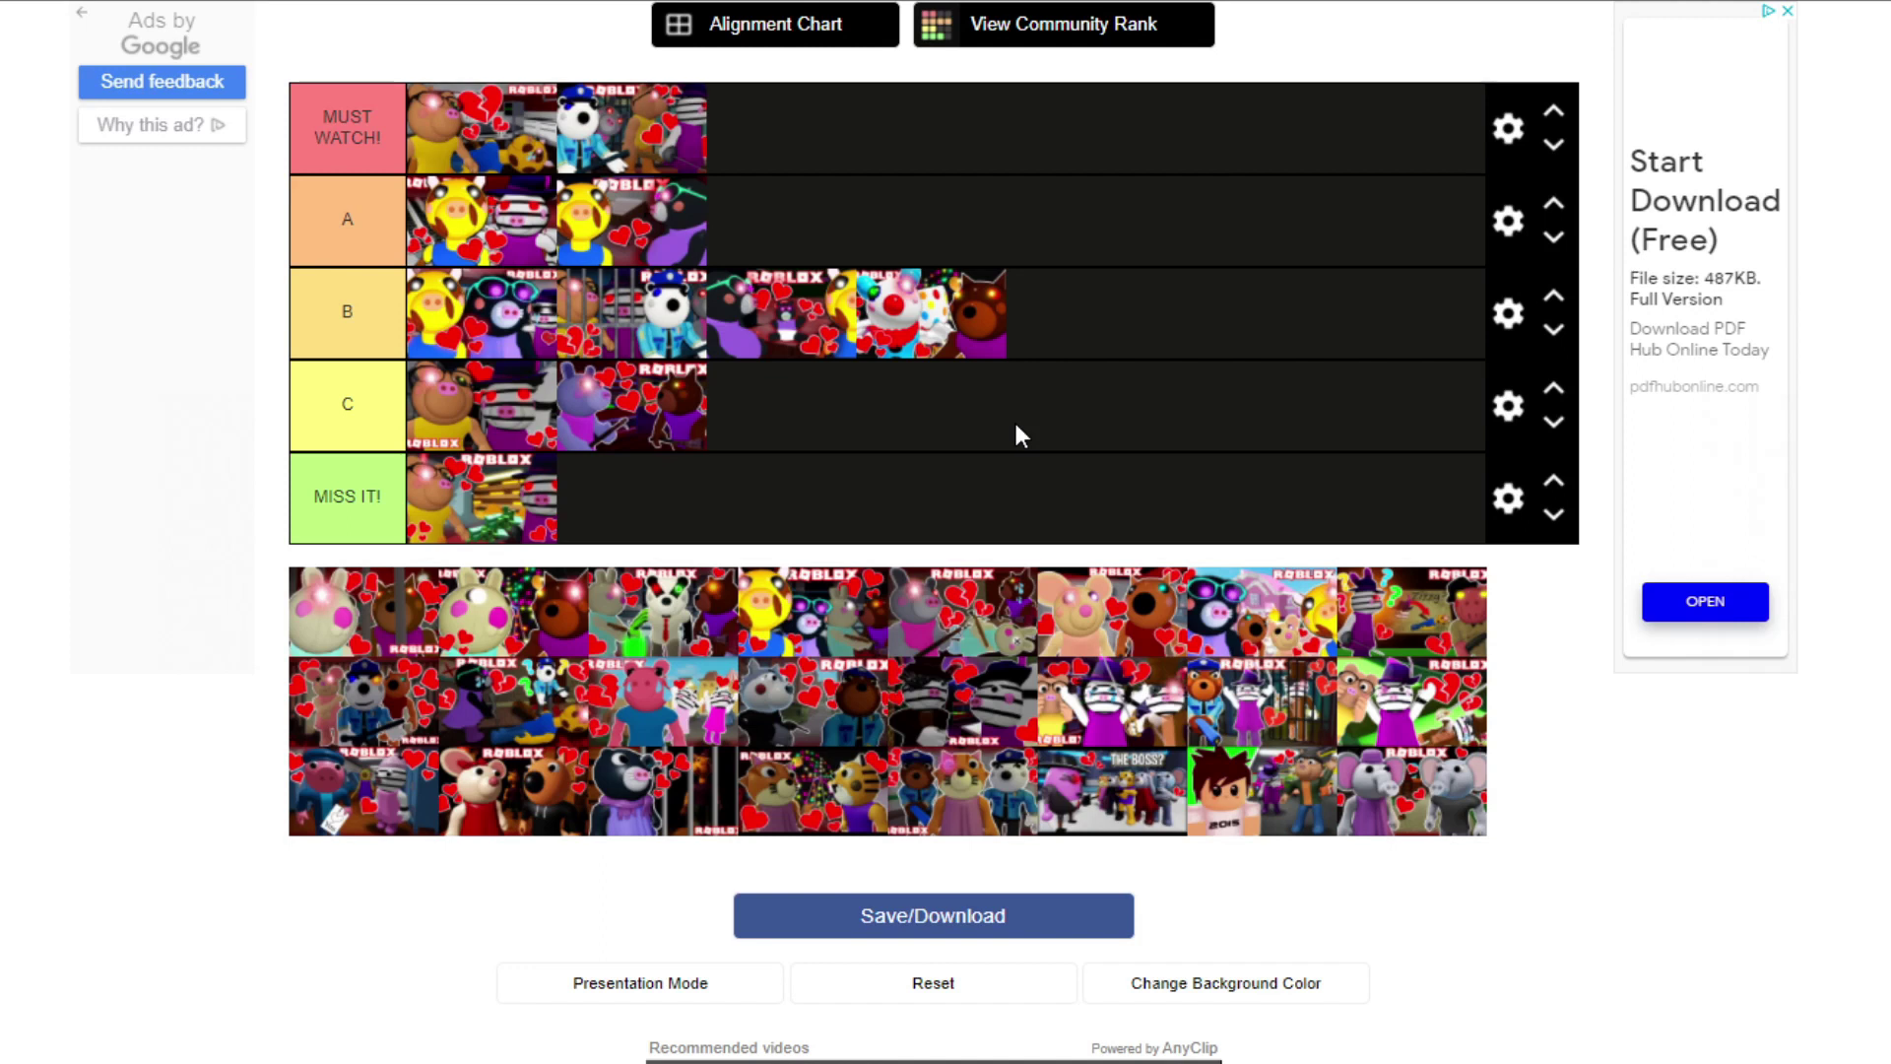
pyautogui.moveTo(931, 340); pyautogui.dragTo(823, 229)
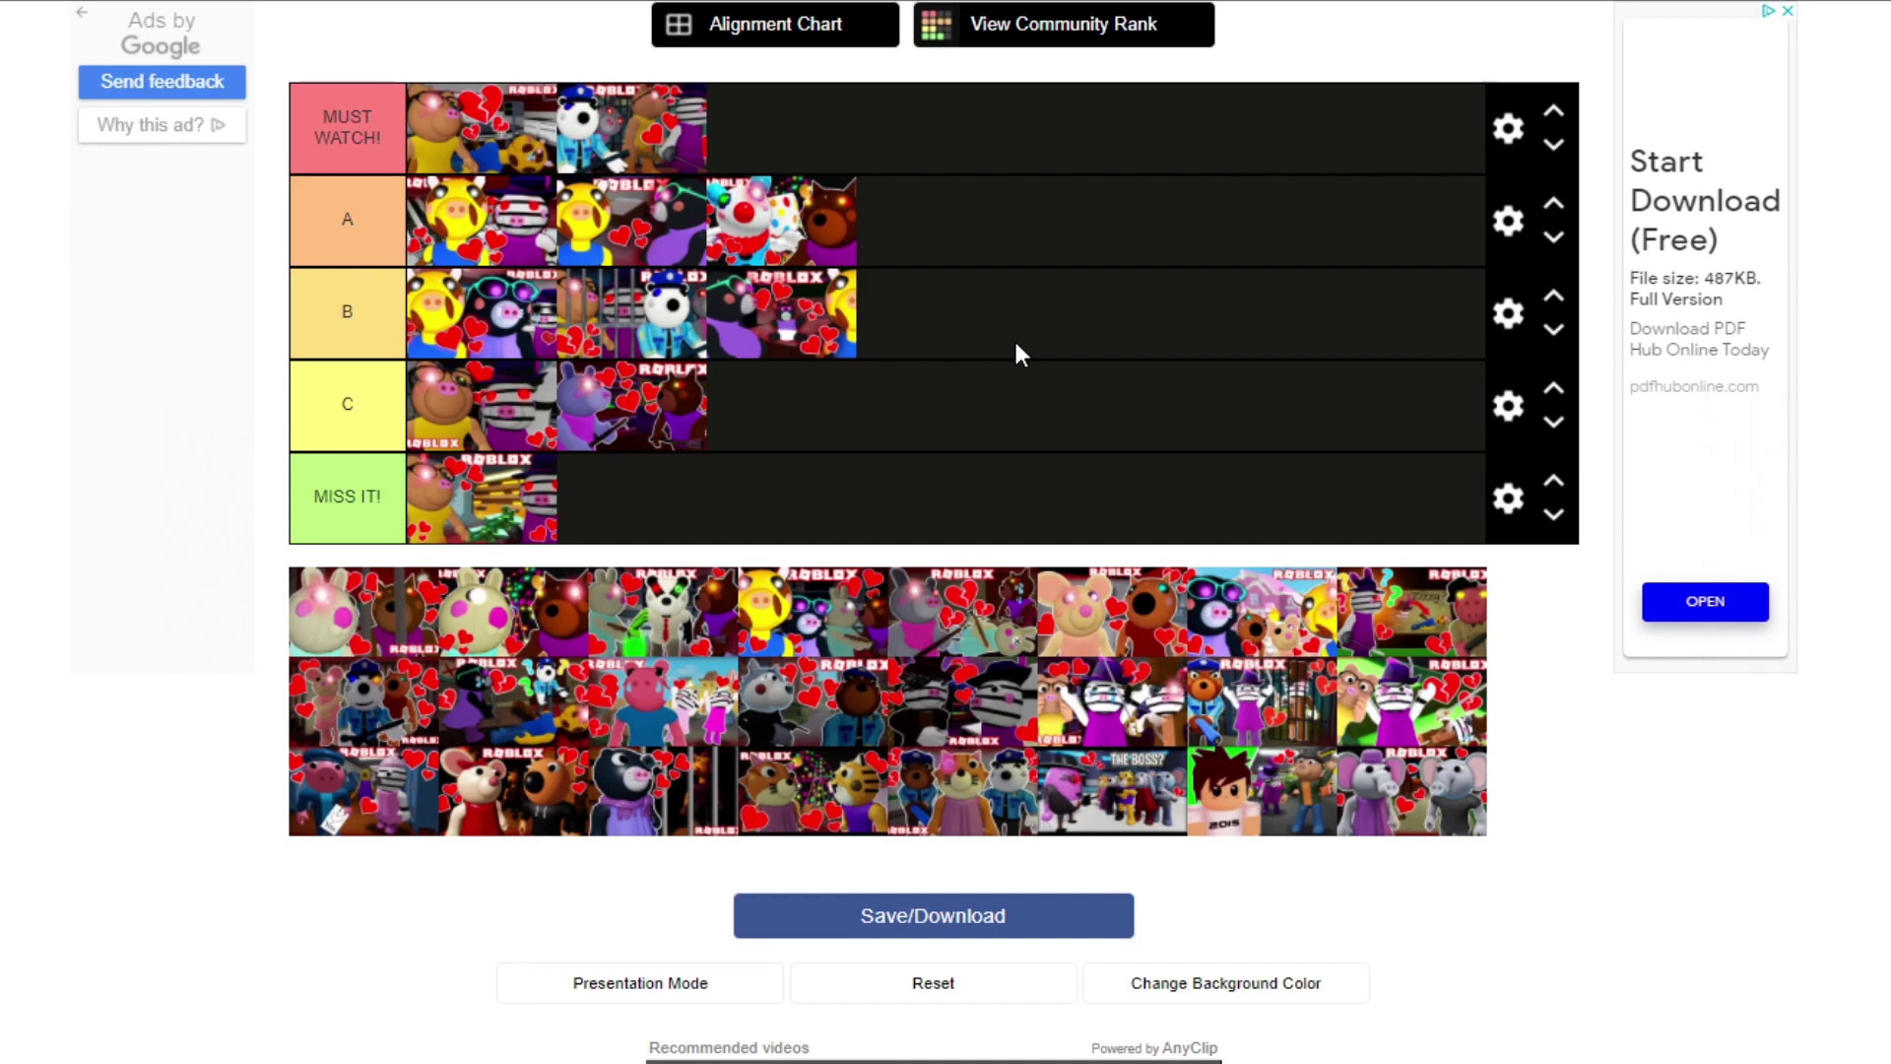
# Step: Sort the next three unranked thumbnails, two with the bunny and one with the white character in a tie, into C, B and A respectively
pyautogui.moveTo(404, 611); pyautogui.dragTo(911, 357)
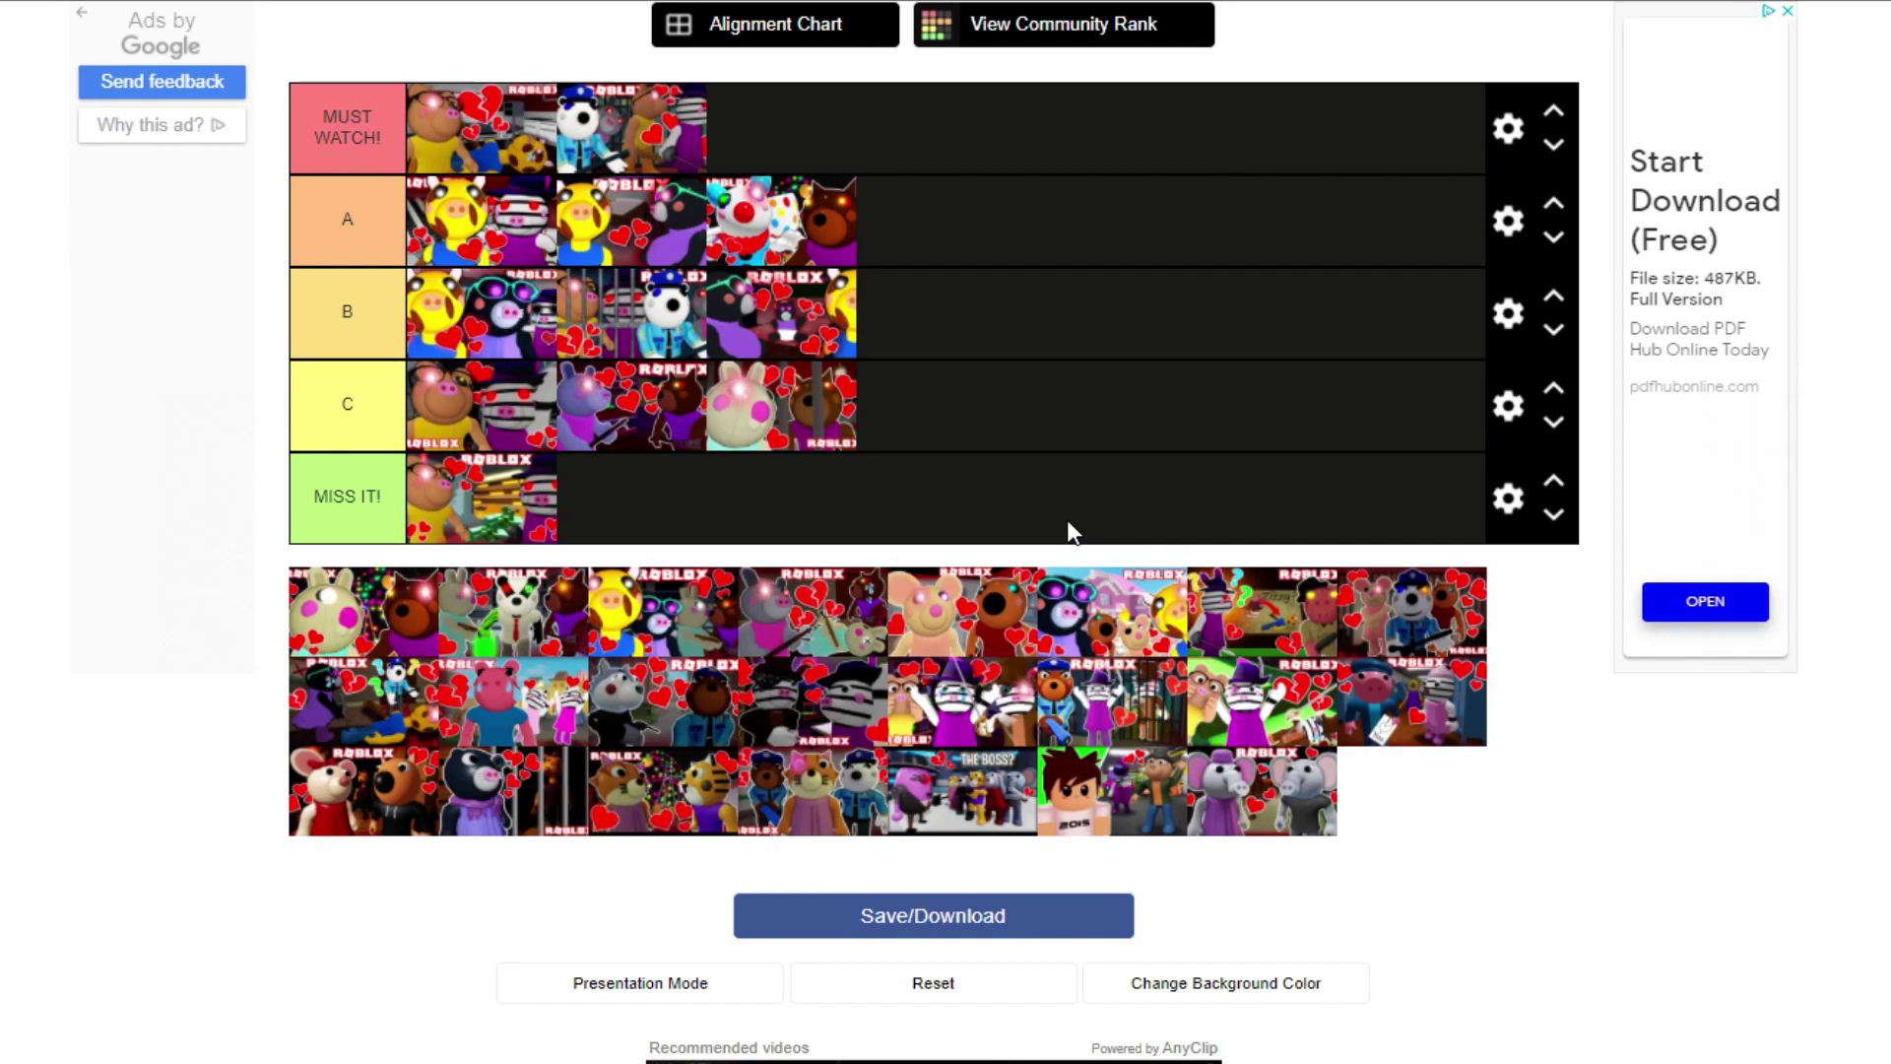
pyautogui.moveTo(388, 620); pyautogui.dragTo(1132, 340)
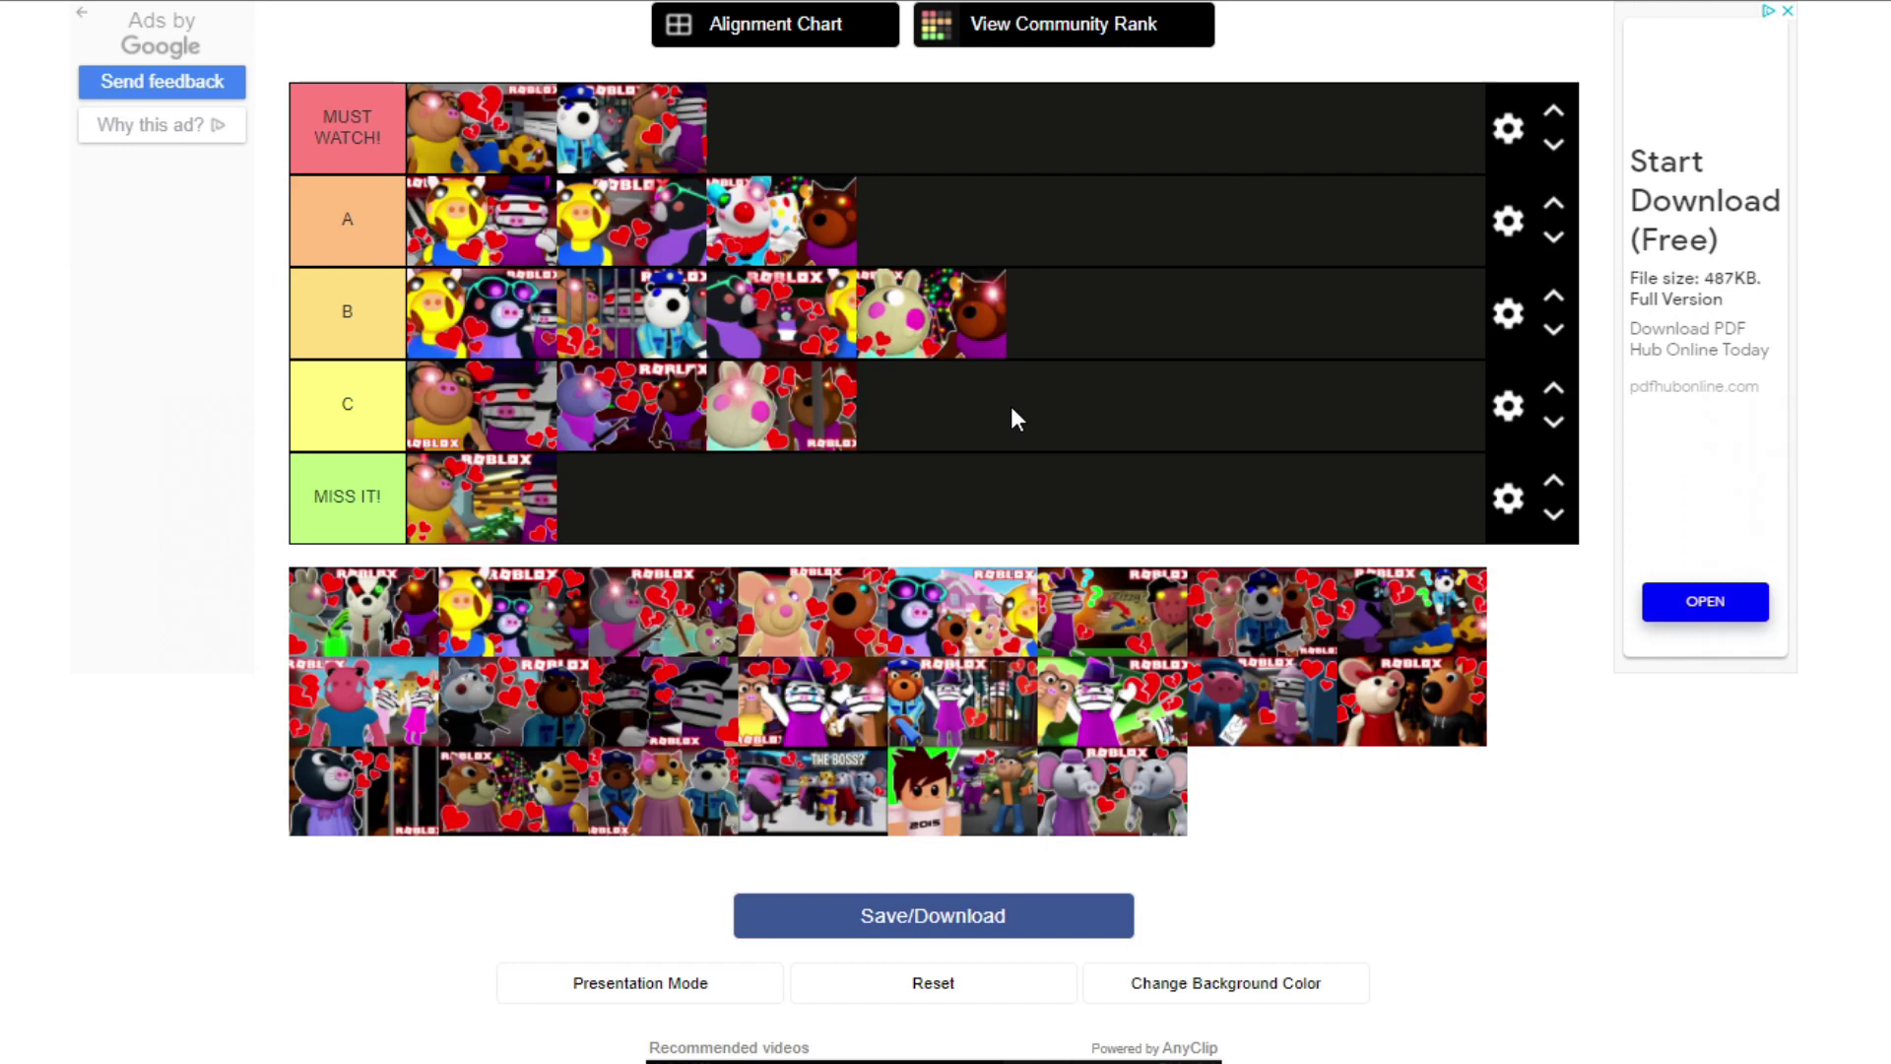
pyautogui.moveTo(403, 608); pyautogui.dragTo(1039, 219)
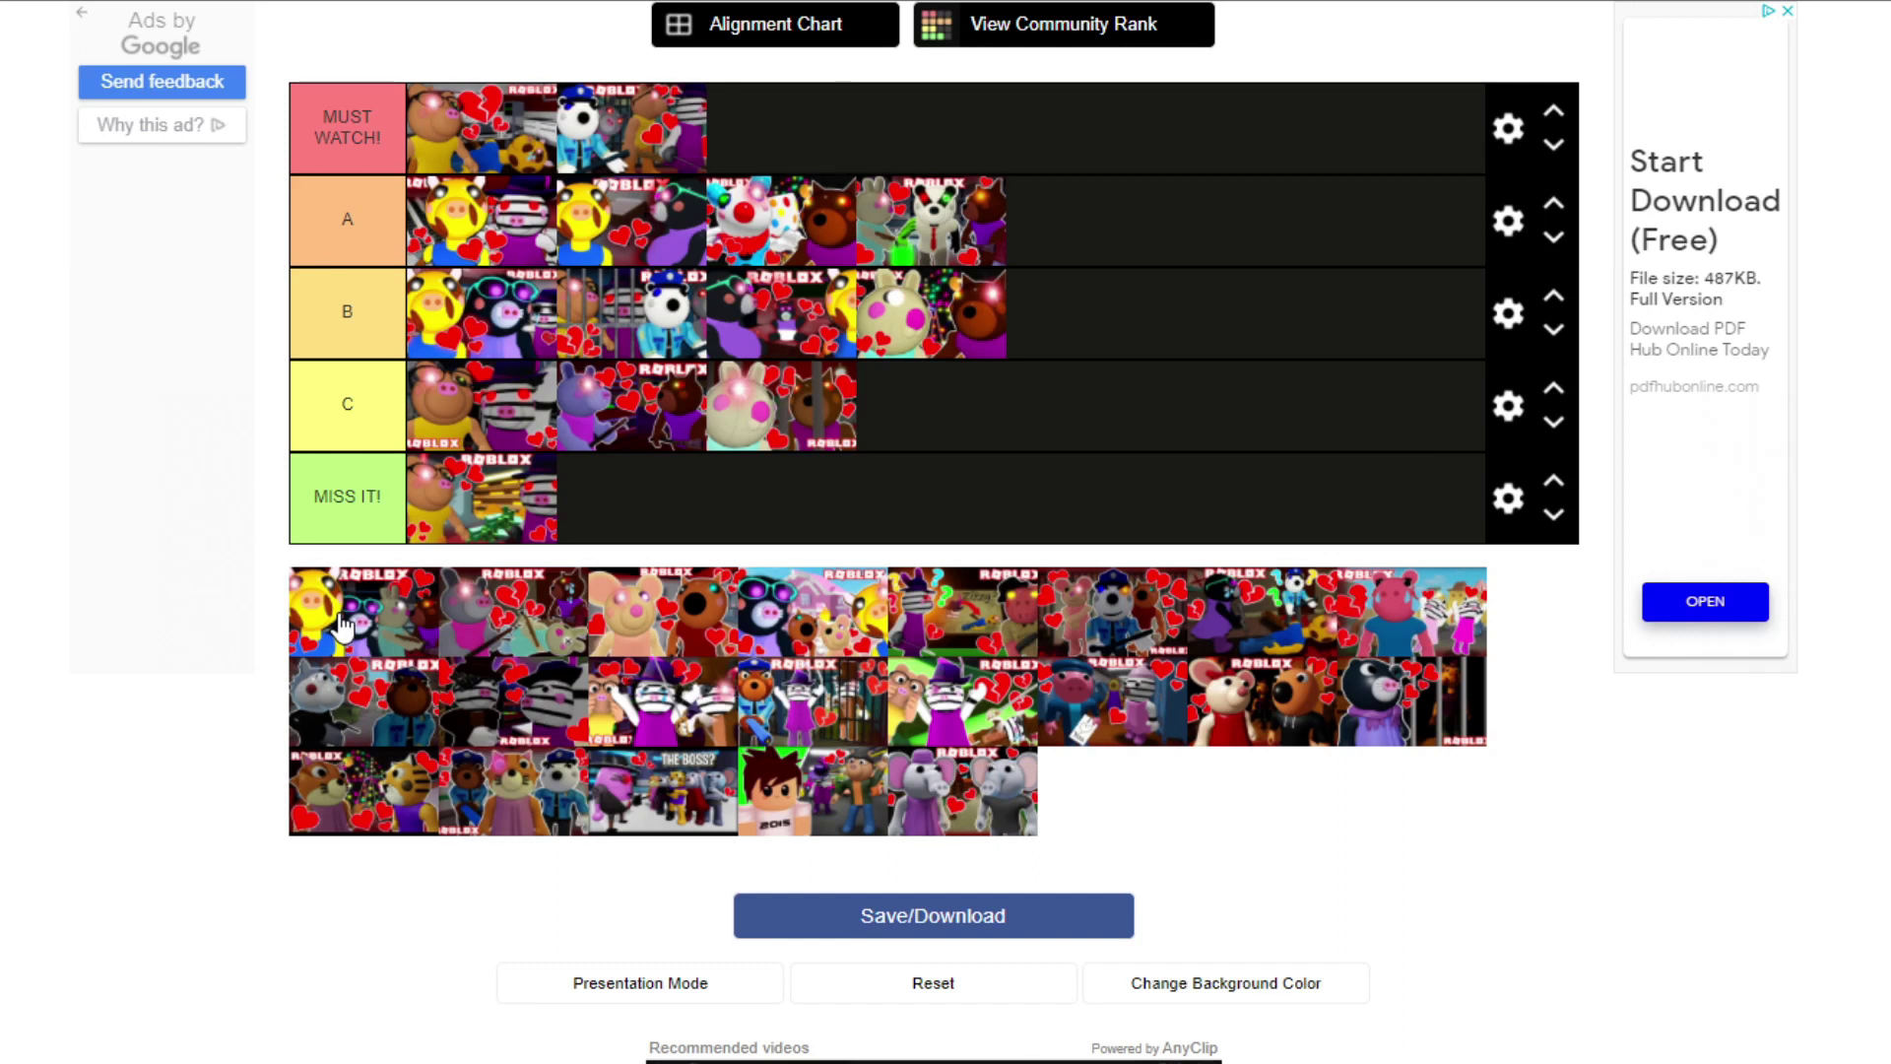
# Step: Place the thumbnail of the yellow character with the dark one in glasses in C and the grey bunny's thumbnail in MUST WATCH!
pyautogui.moveTo(340, 625); pyautogui.dragTo(1044, 424)
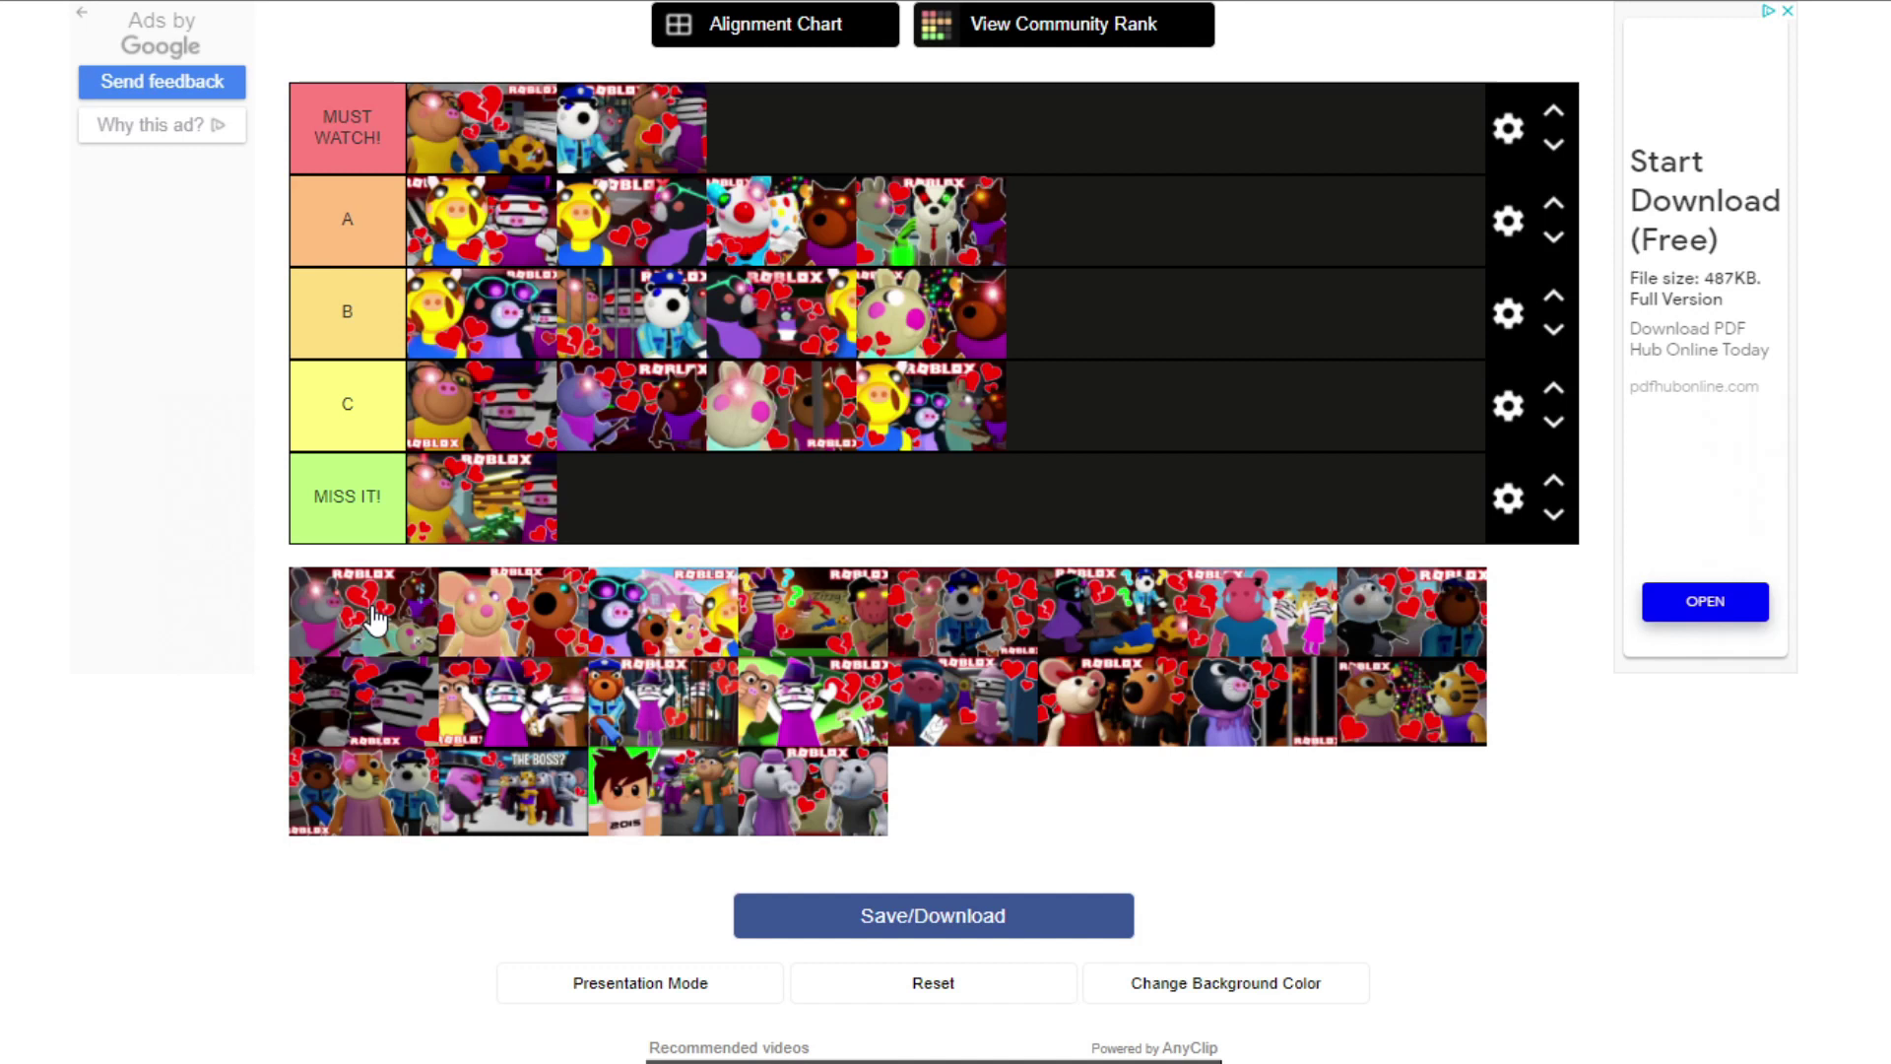
pyautogui.moveTo(372, 621); pyautogui.dragTo(919, 98)
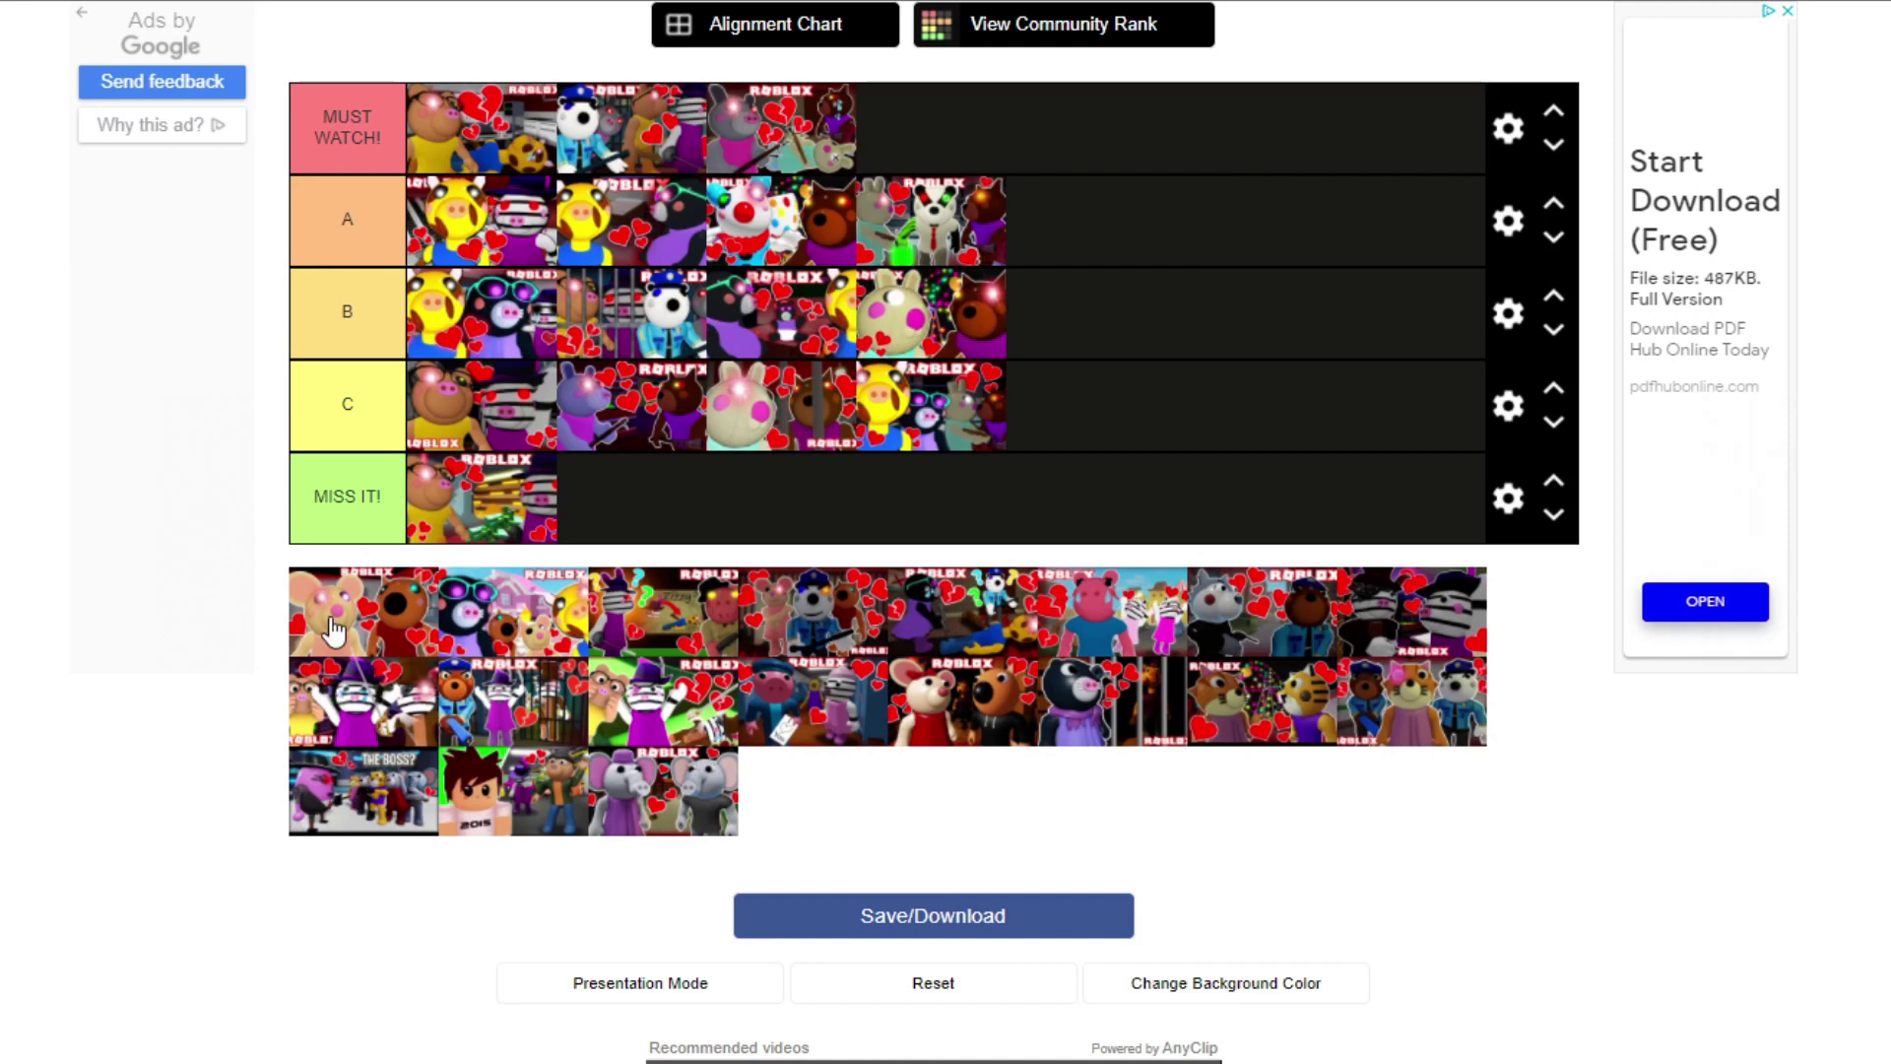
# Step: Place the pink mouse and brown bear thumbnail in A and the group thumbnail with the dark character in glasses in MUST WATCH!
pyautogui.moveTo(333, 628); pyautogui.dragTo(1141, 367)
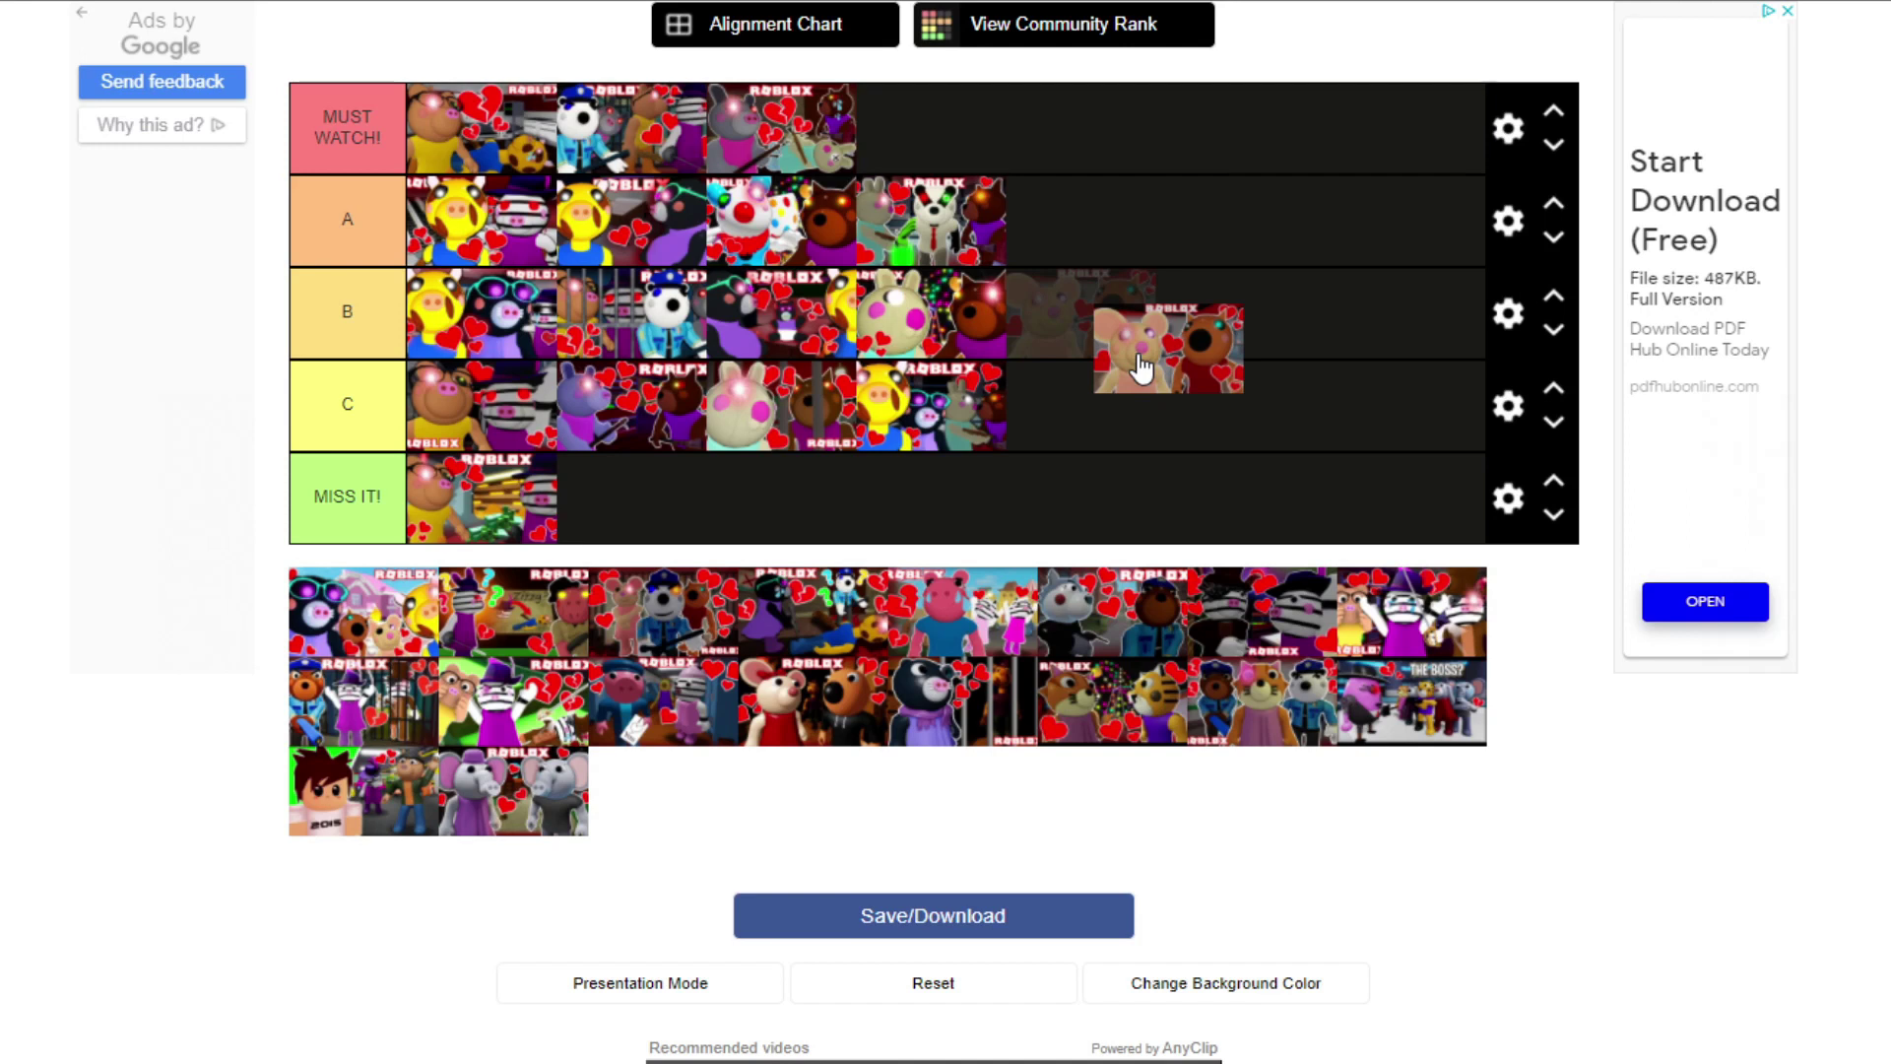
pyautogui.moveTo(1140, 369); pyautogui.dragTo(1111, 308)
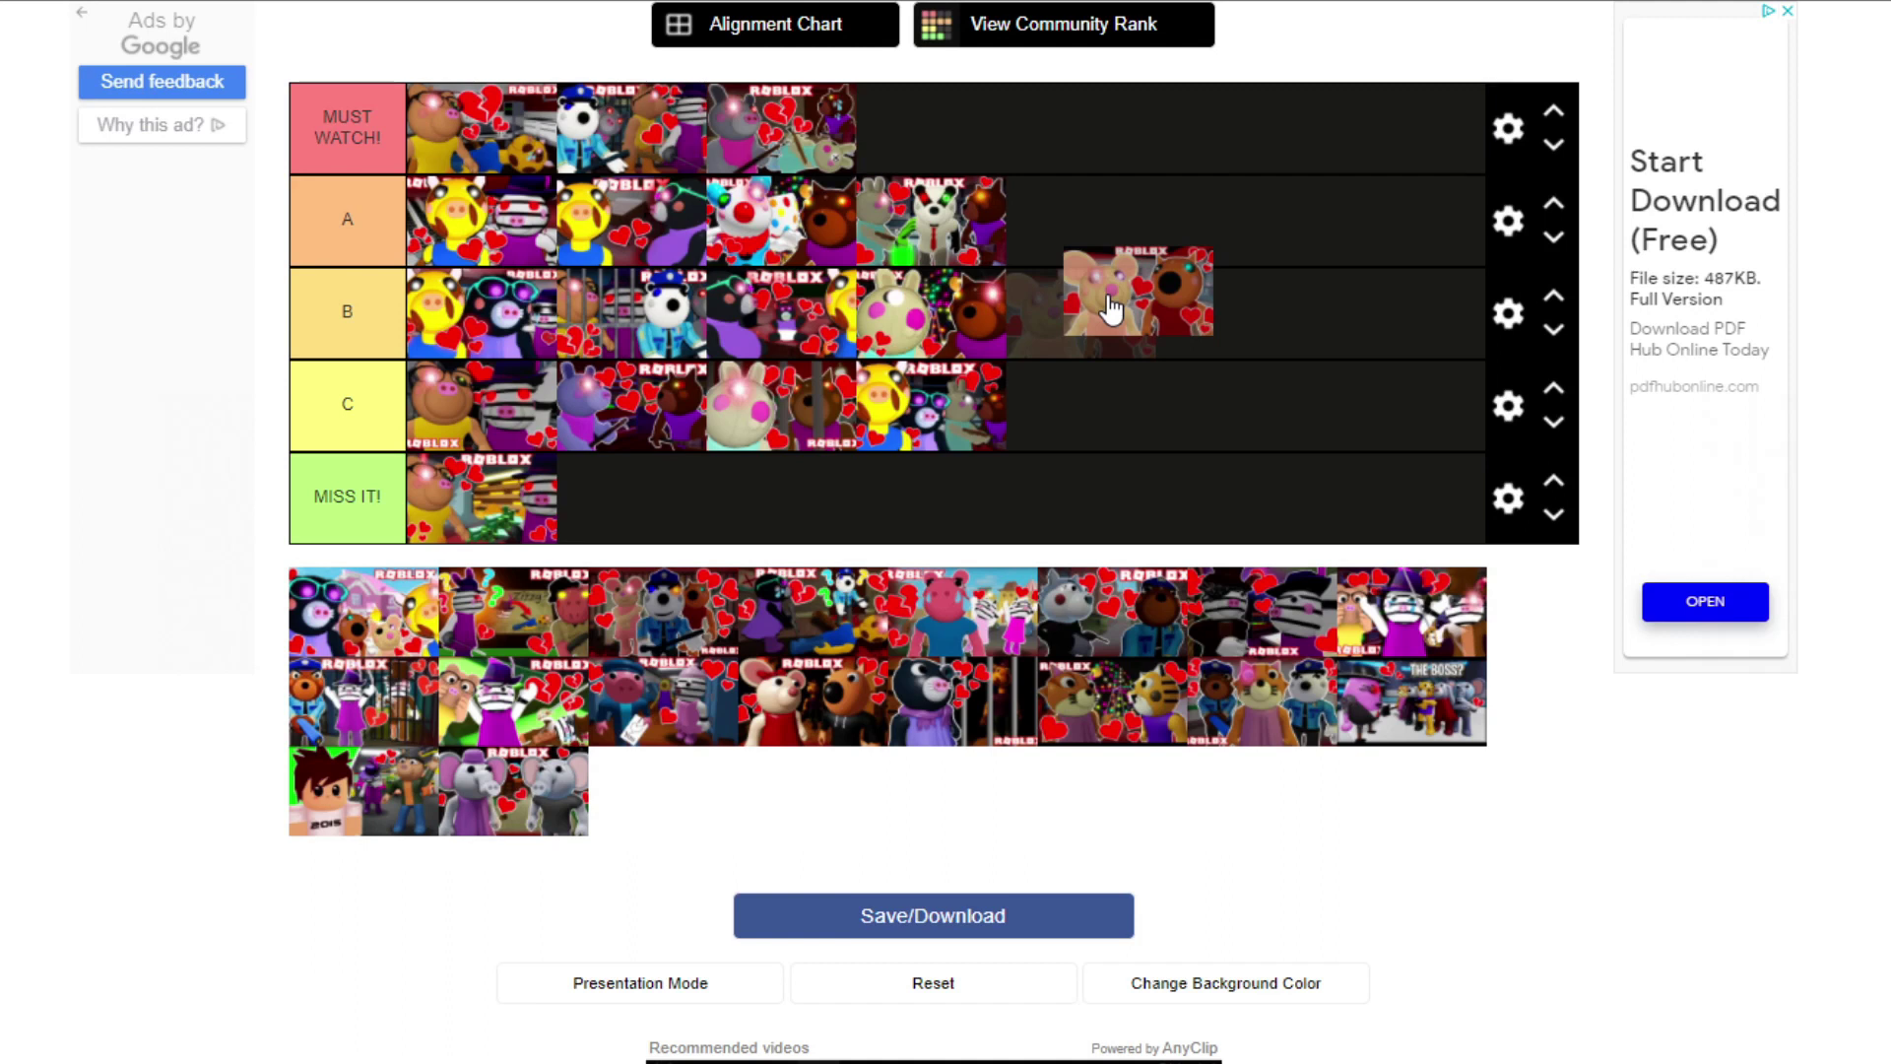
pyautogui.moveTo(1111, 309); pyautogui.dragTo(1093, 232)
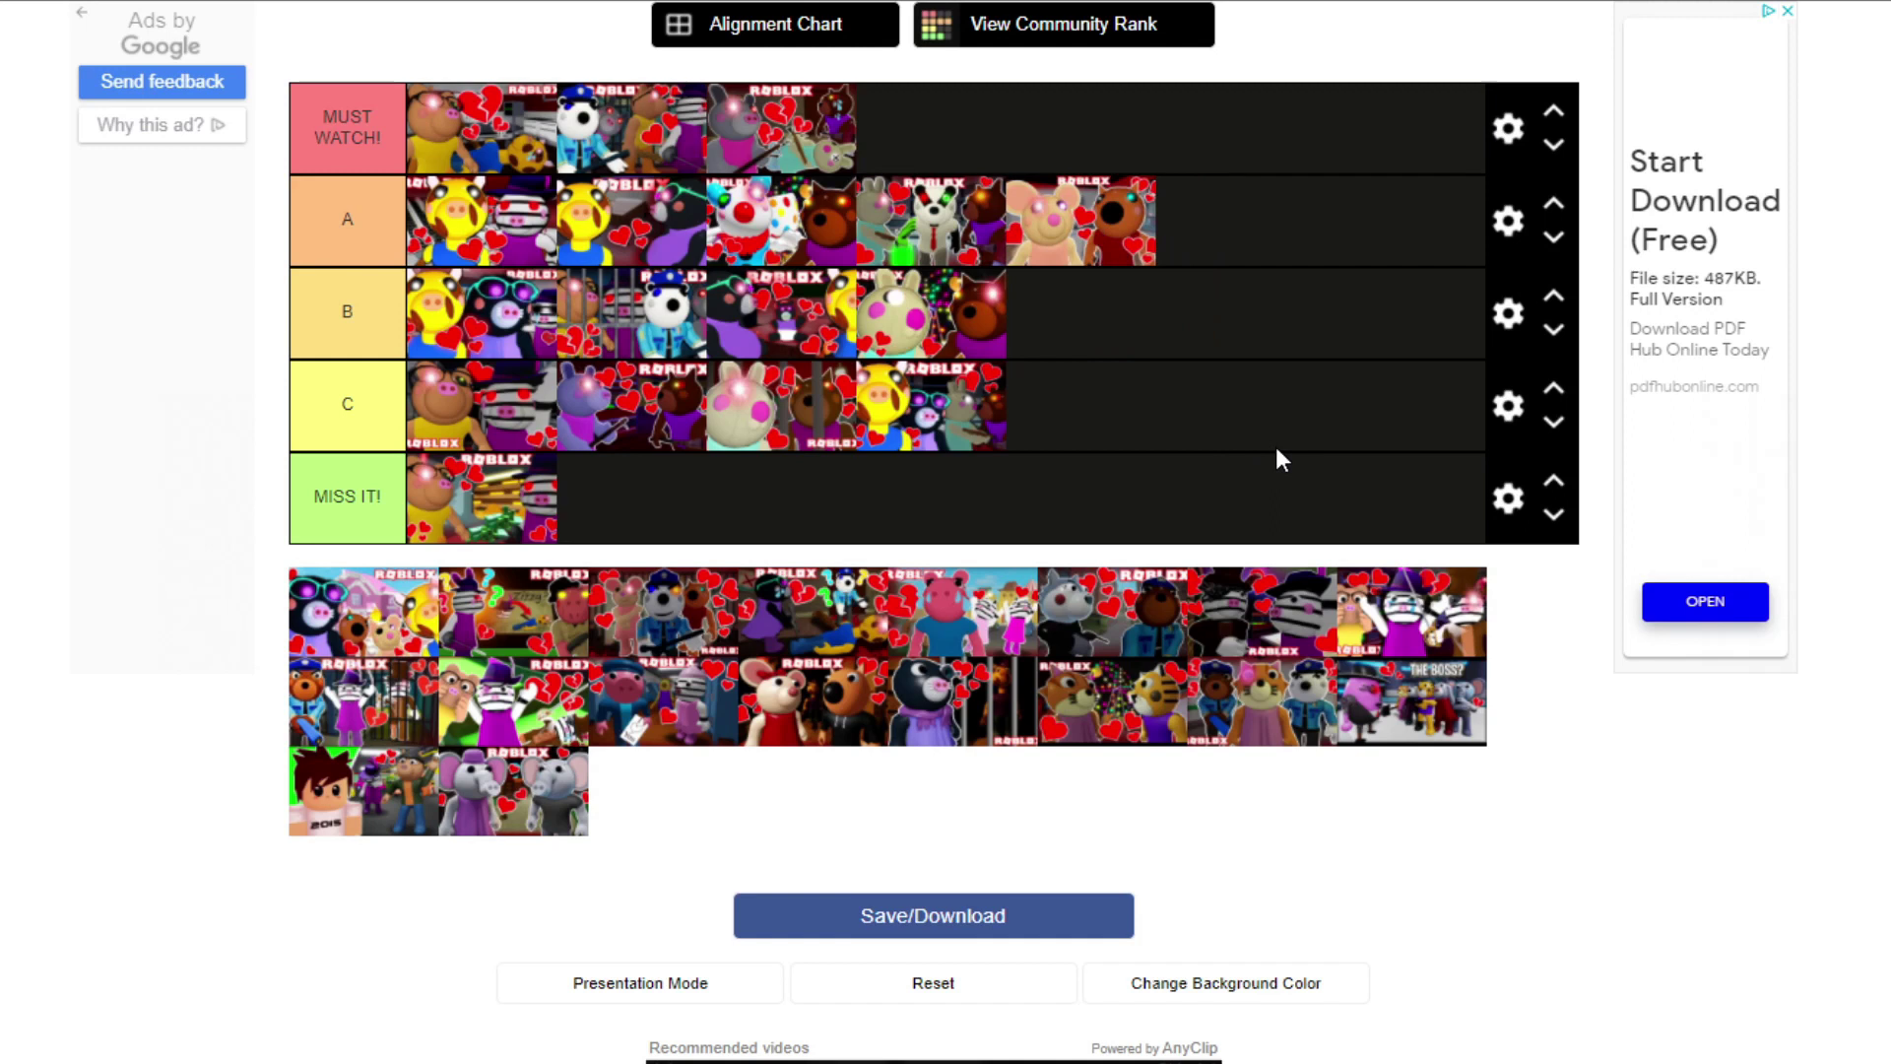
pyautogui.moveTo(399, 612); pyautogui.dragTo(1285, 374)
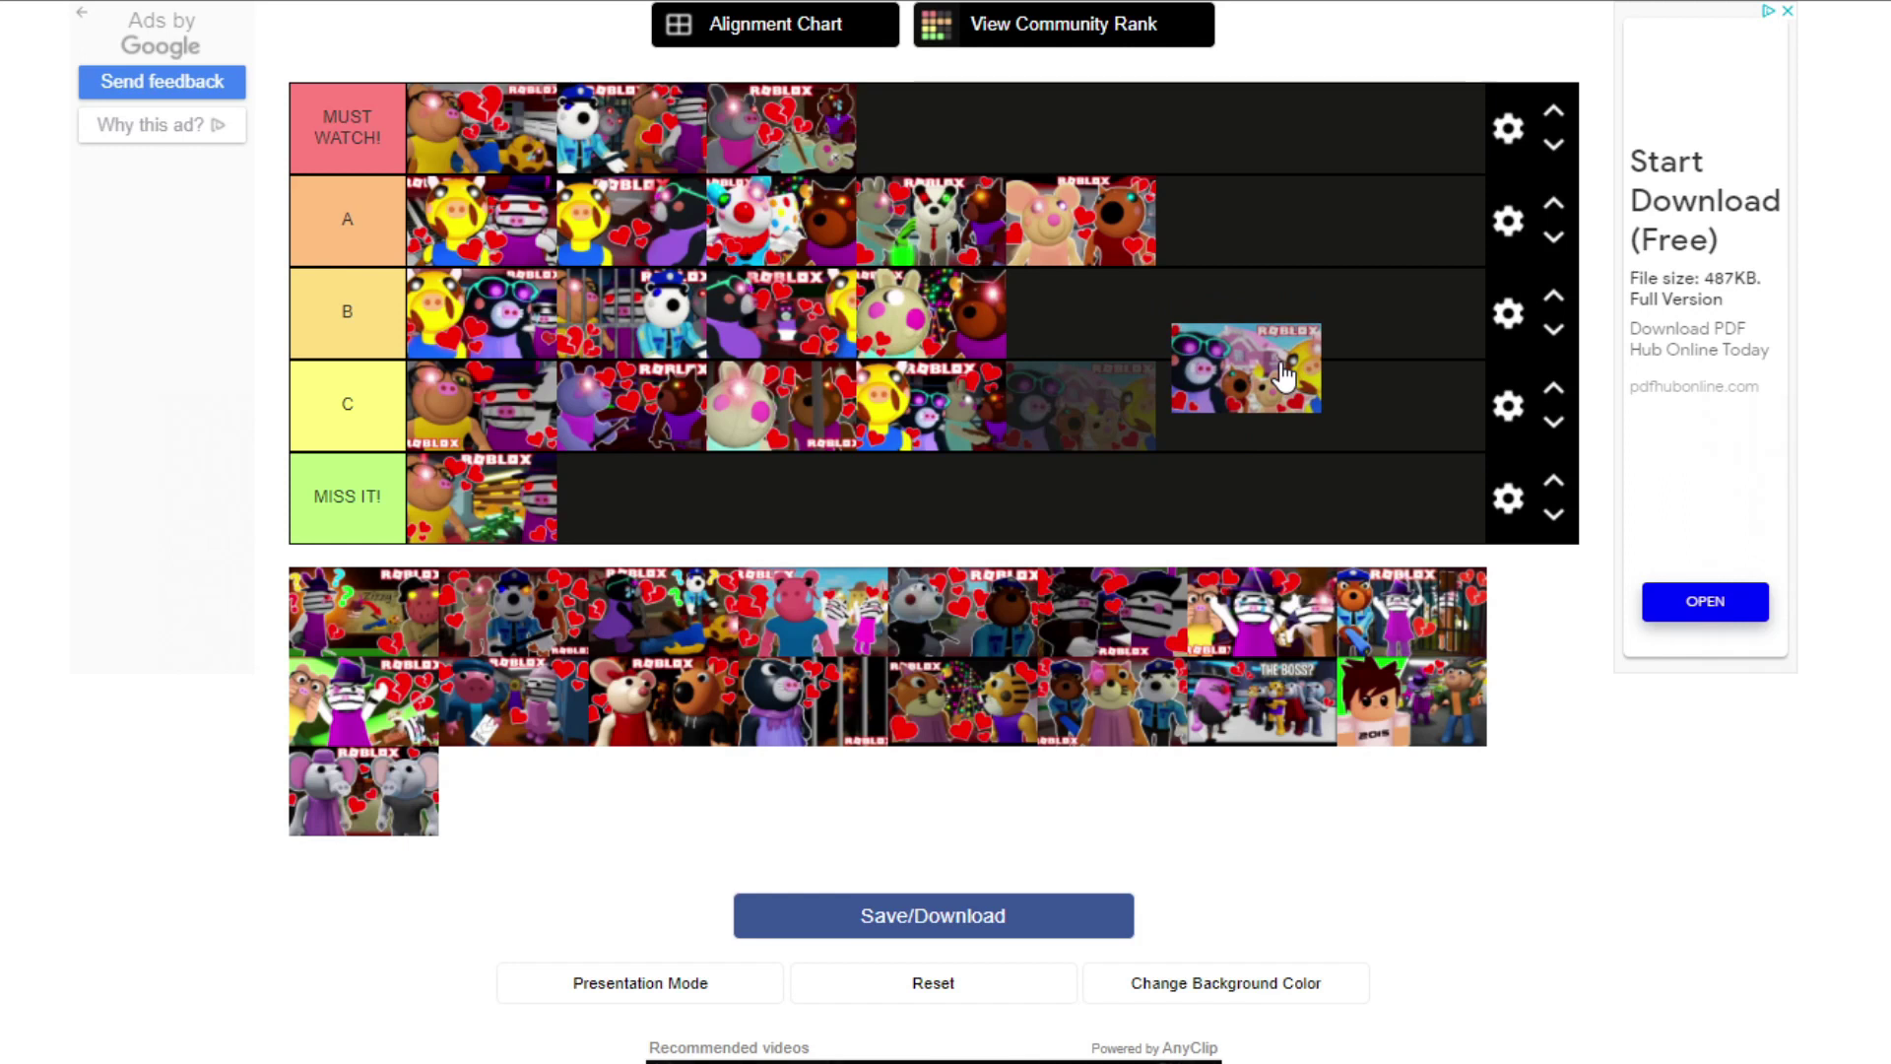
pyautogui.moveTo(1285, 375); pyautogui.dragTo(1044, 124)
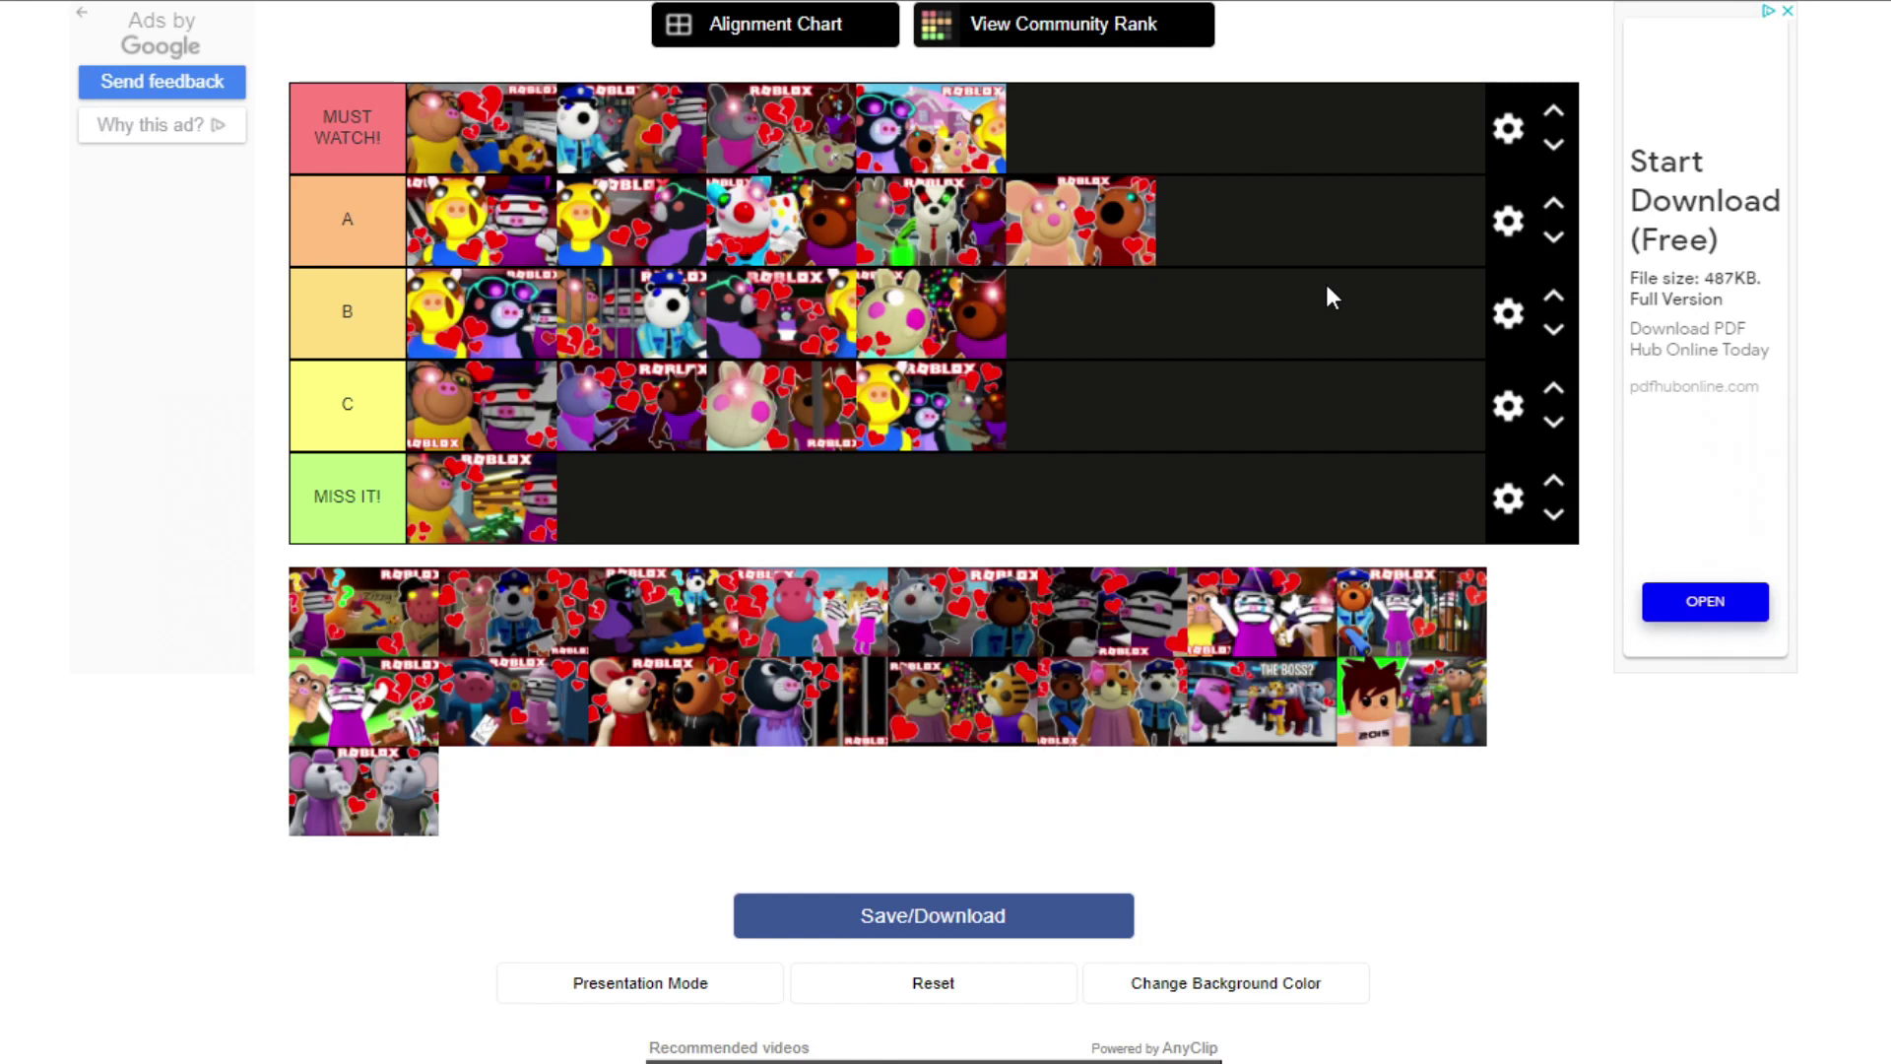
# Step: Place the next two unranked thumbnails, the zebra on the green scene and the white police character between two others, in MISS IT!
pyautogui.moveTo(350, 622); pyautogui.dragTo(893, 509)
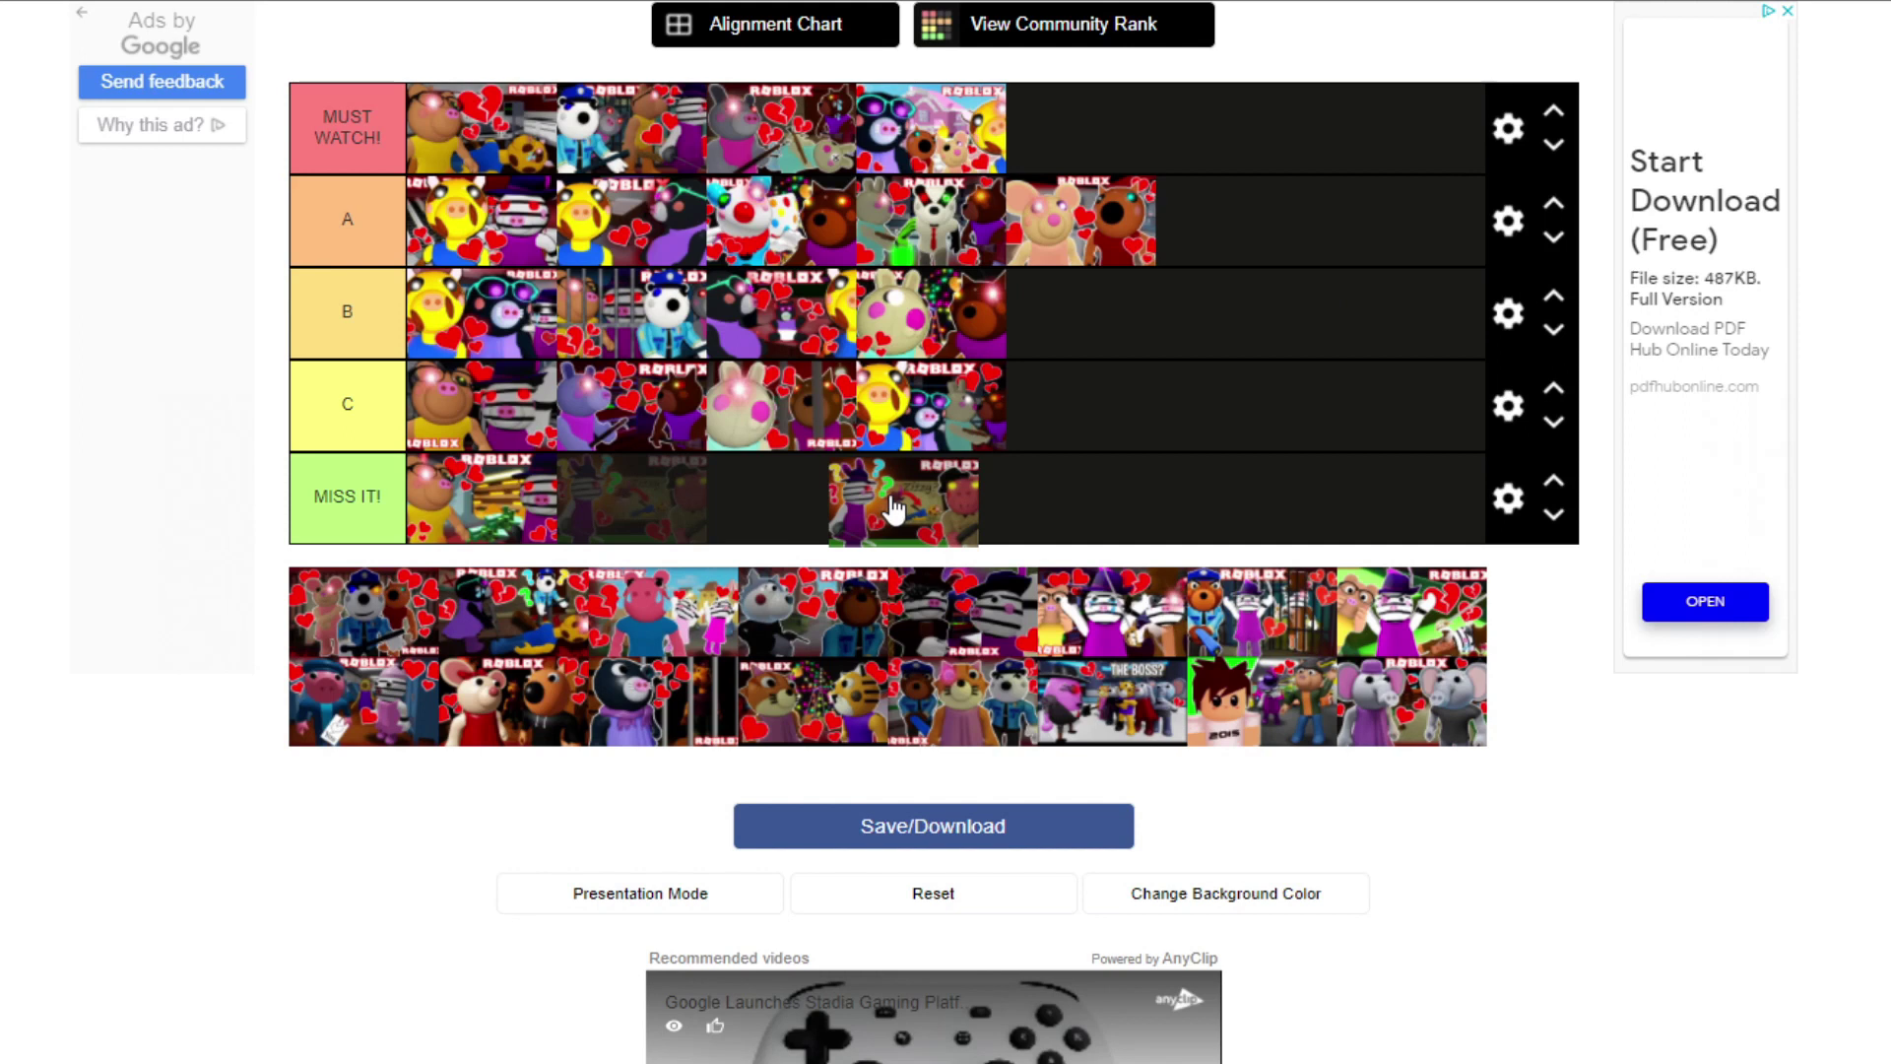
pyautogui.moveTo(894, 509); pyautogui.dragTo(835, 488)
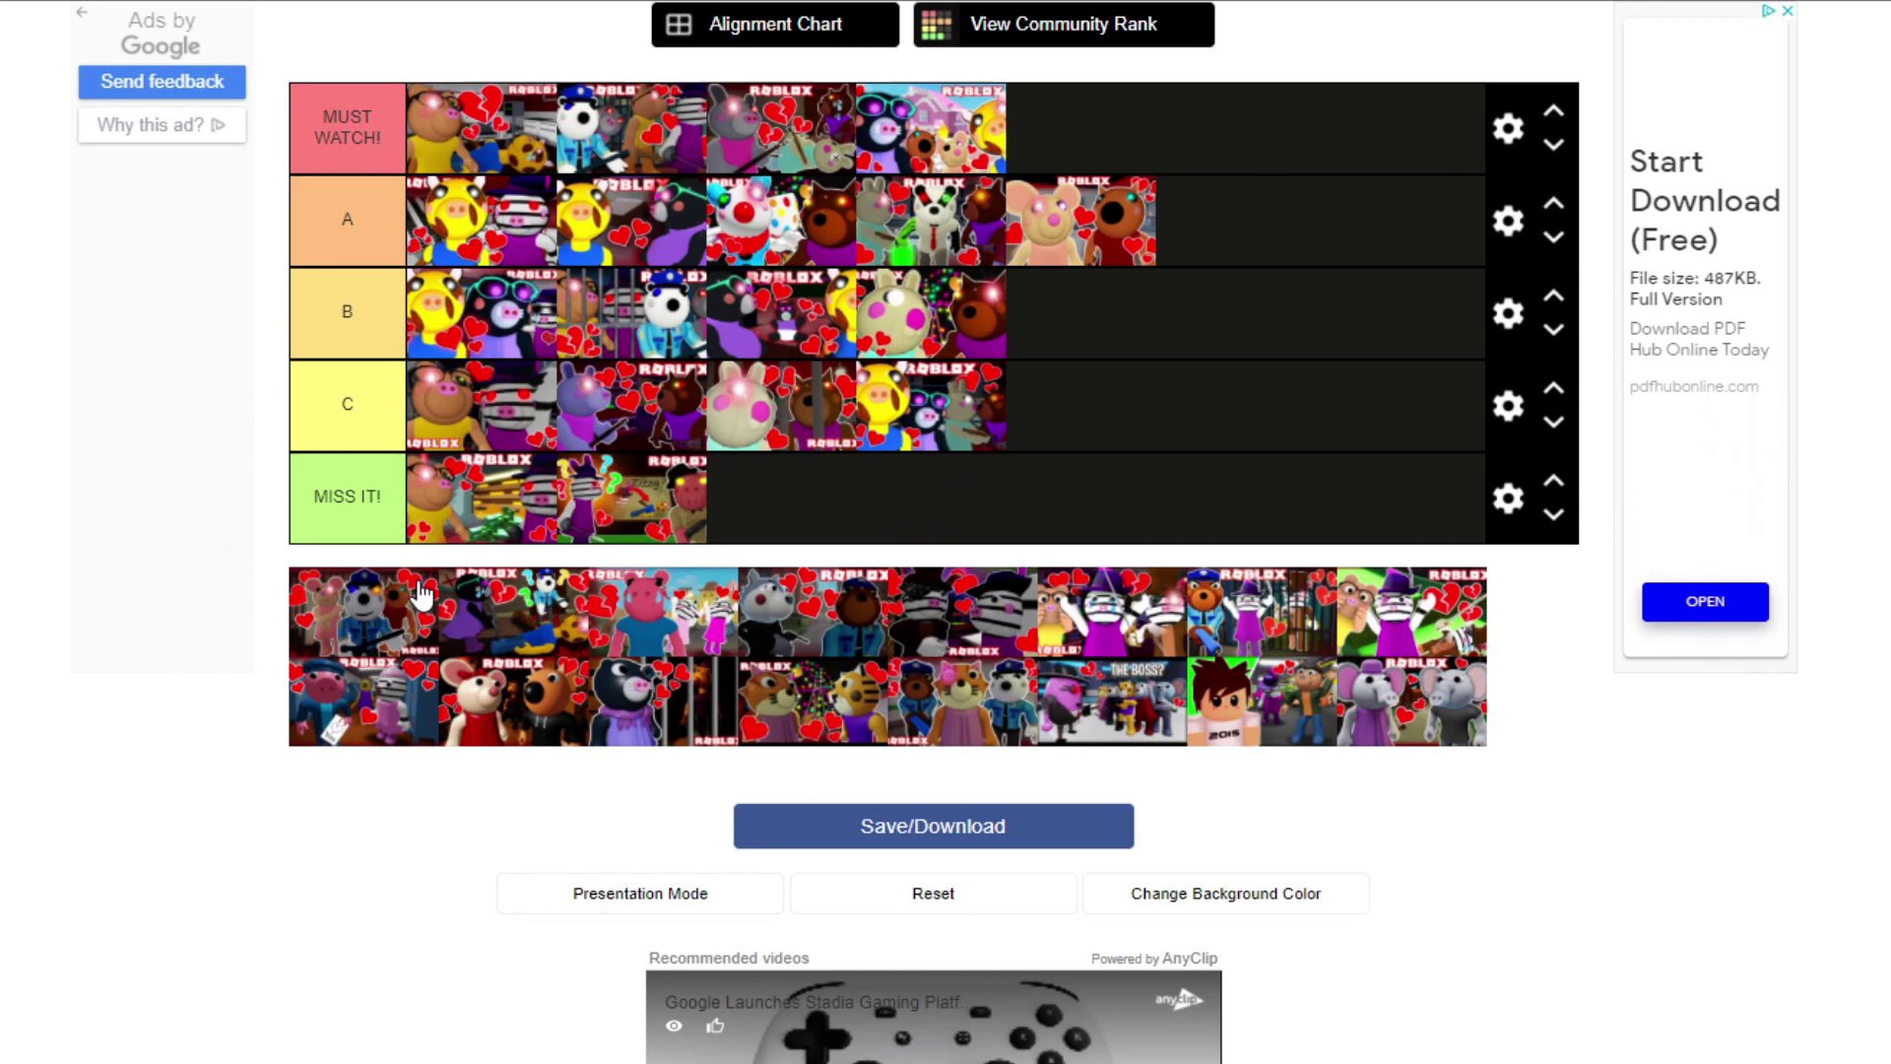
pyautogui.moveTo(379, 611); pyautogui.dragTo(796, 515)
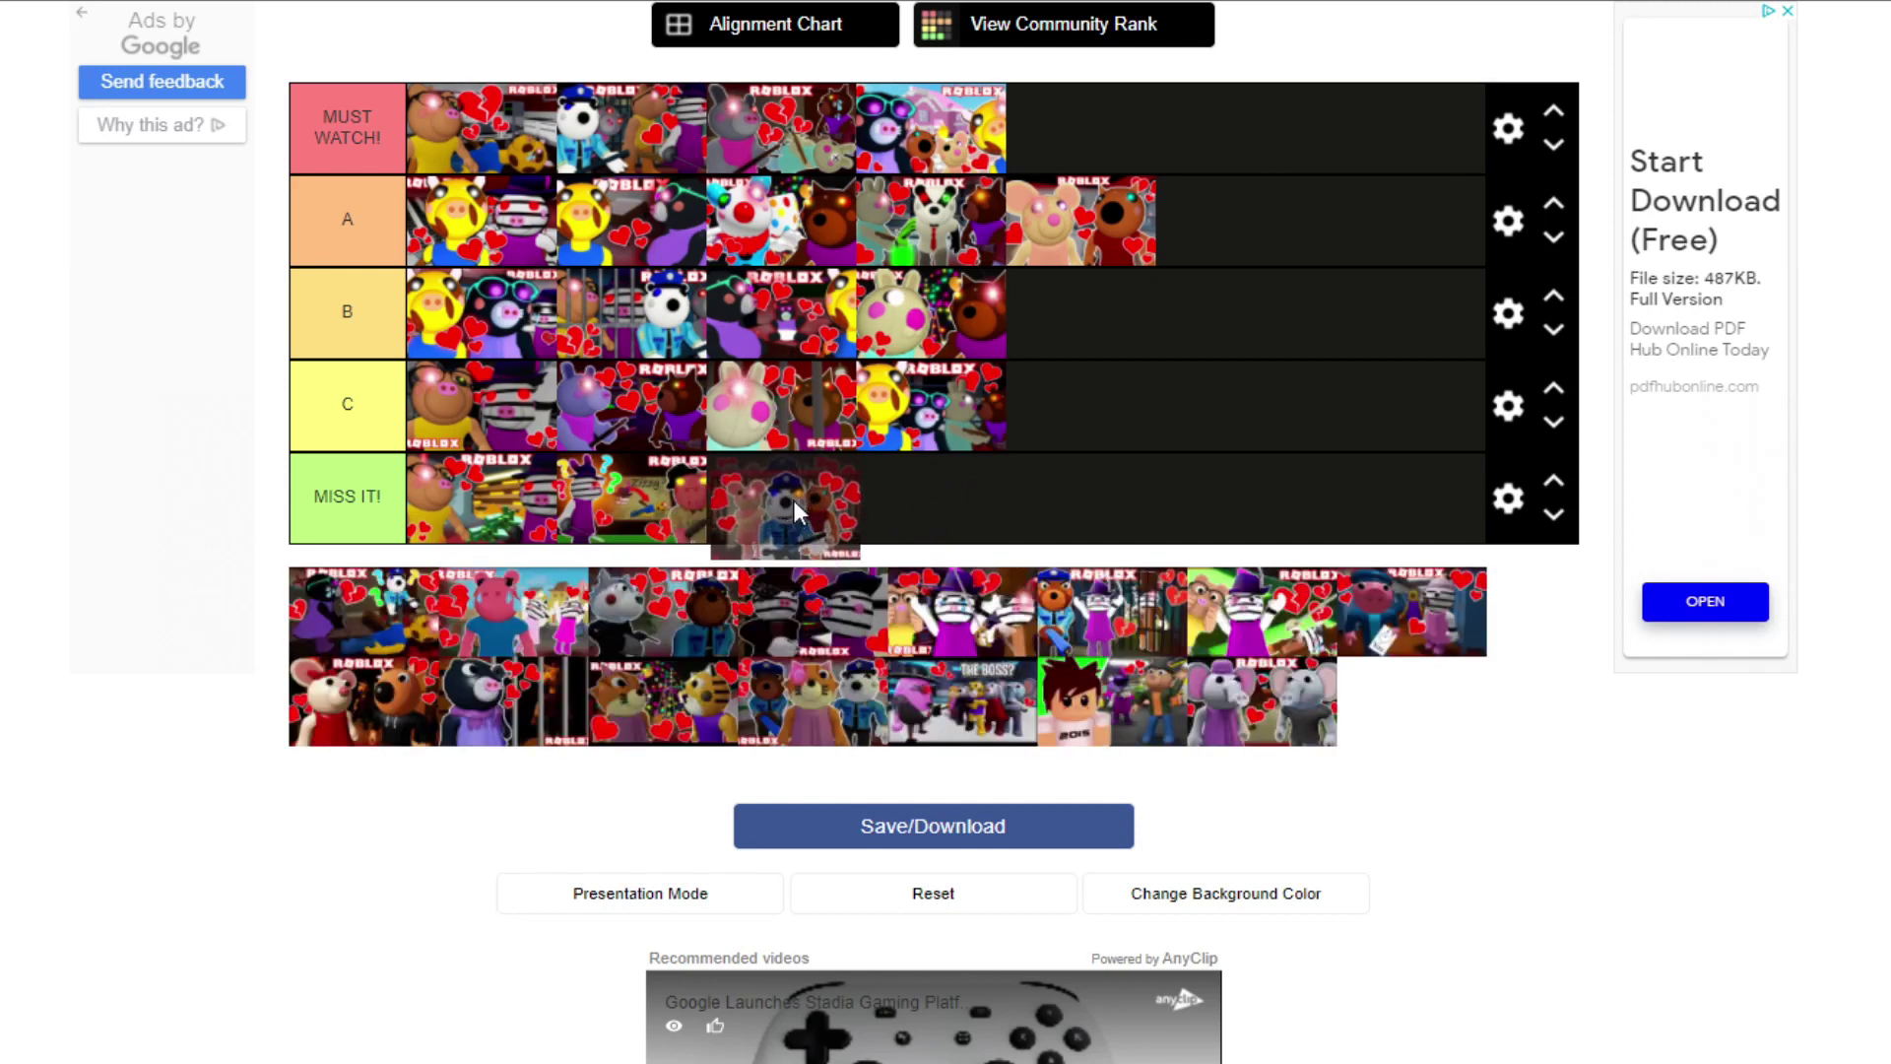
pyautogui.moveTo(796, 514); pyautogui.dragTo(796, 500)
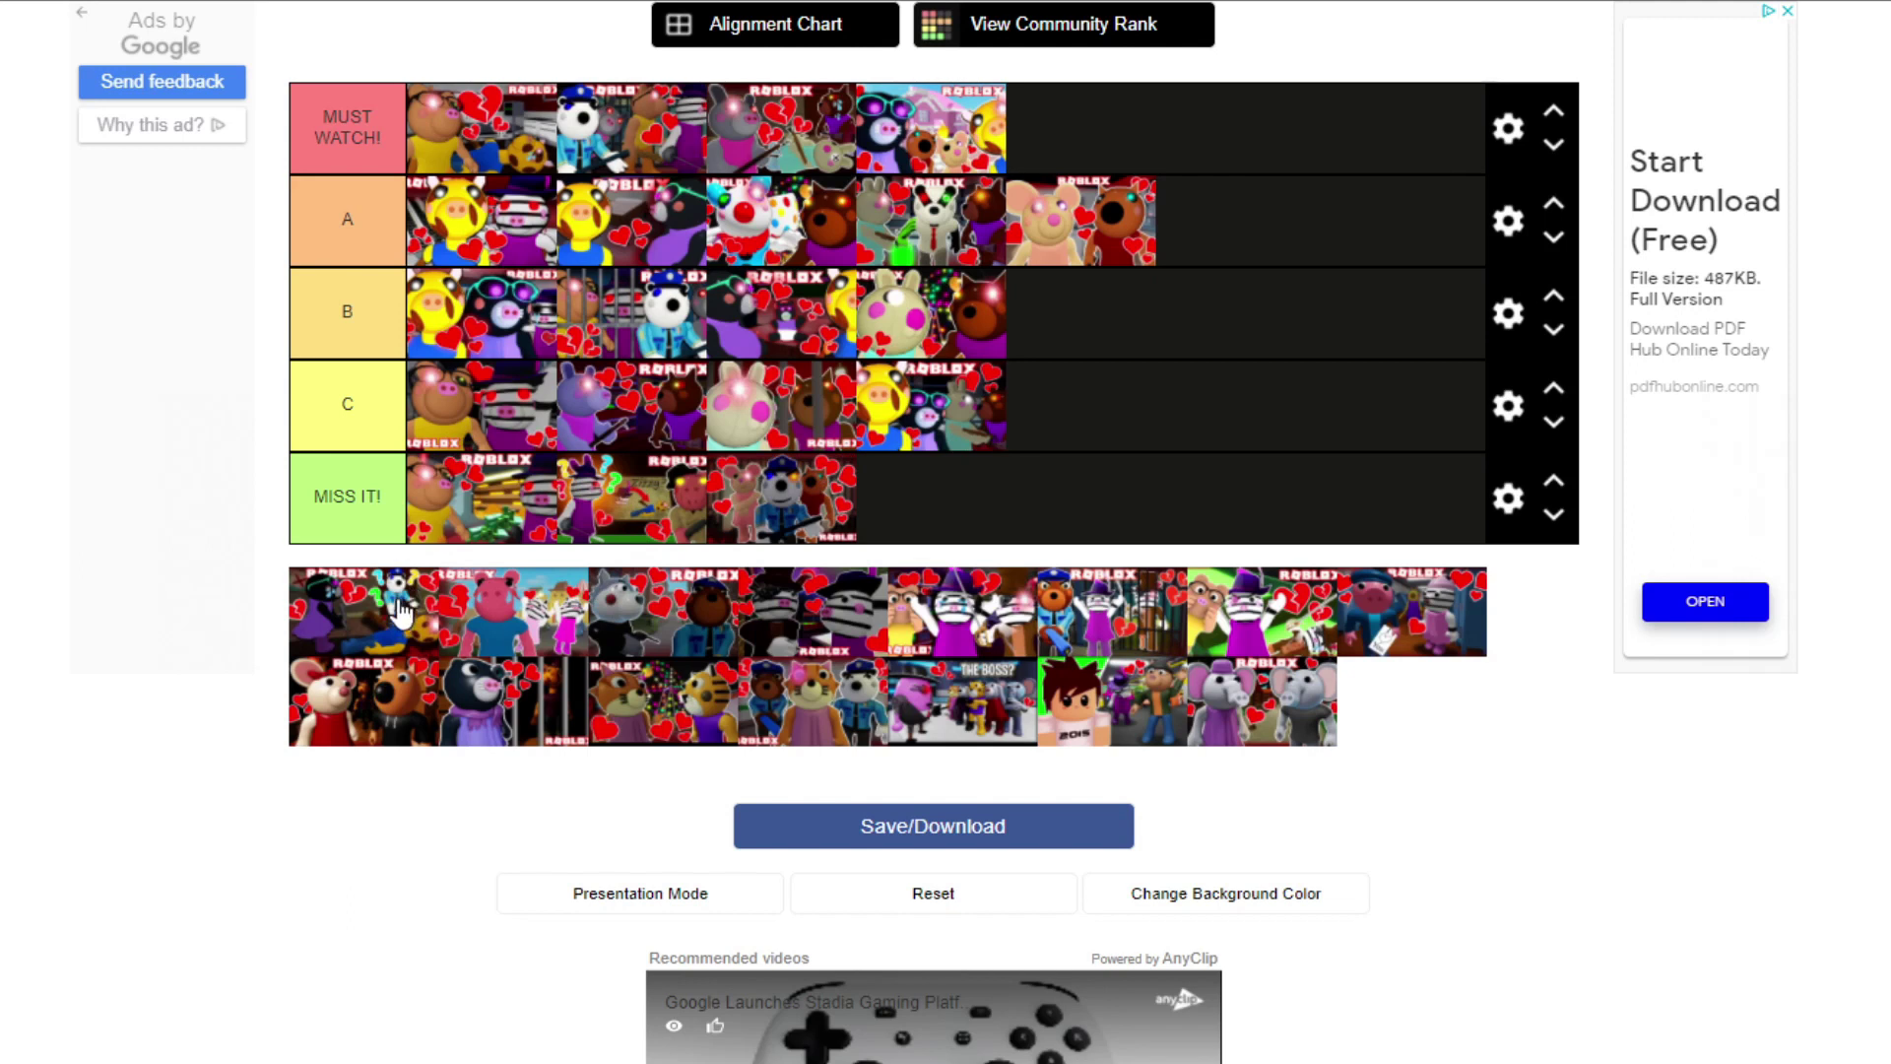
# Step: Place the dark thumbnail with the small white police character in MUST WATCH! and the pink pig with the zebra in A
pyautogui.moveTo(399, 611); pyautogui.dragTo(1237, 138)
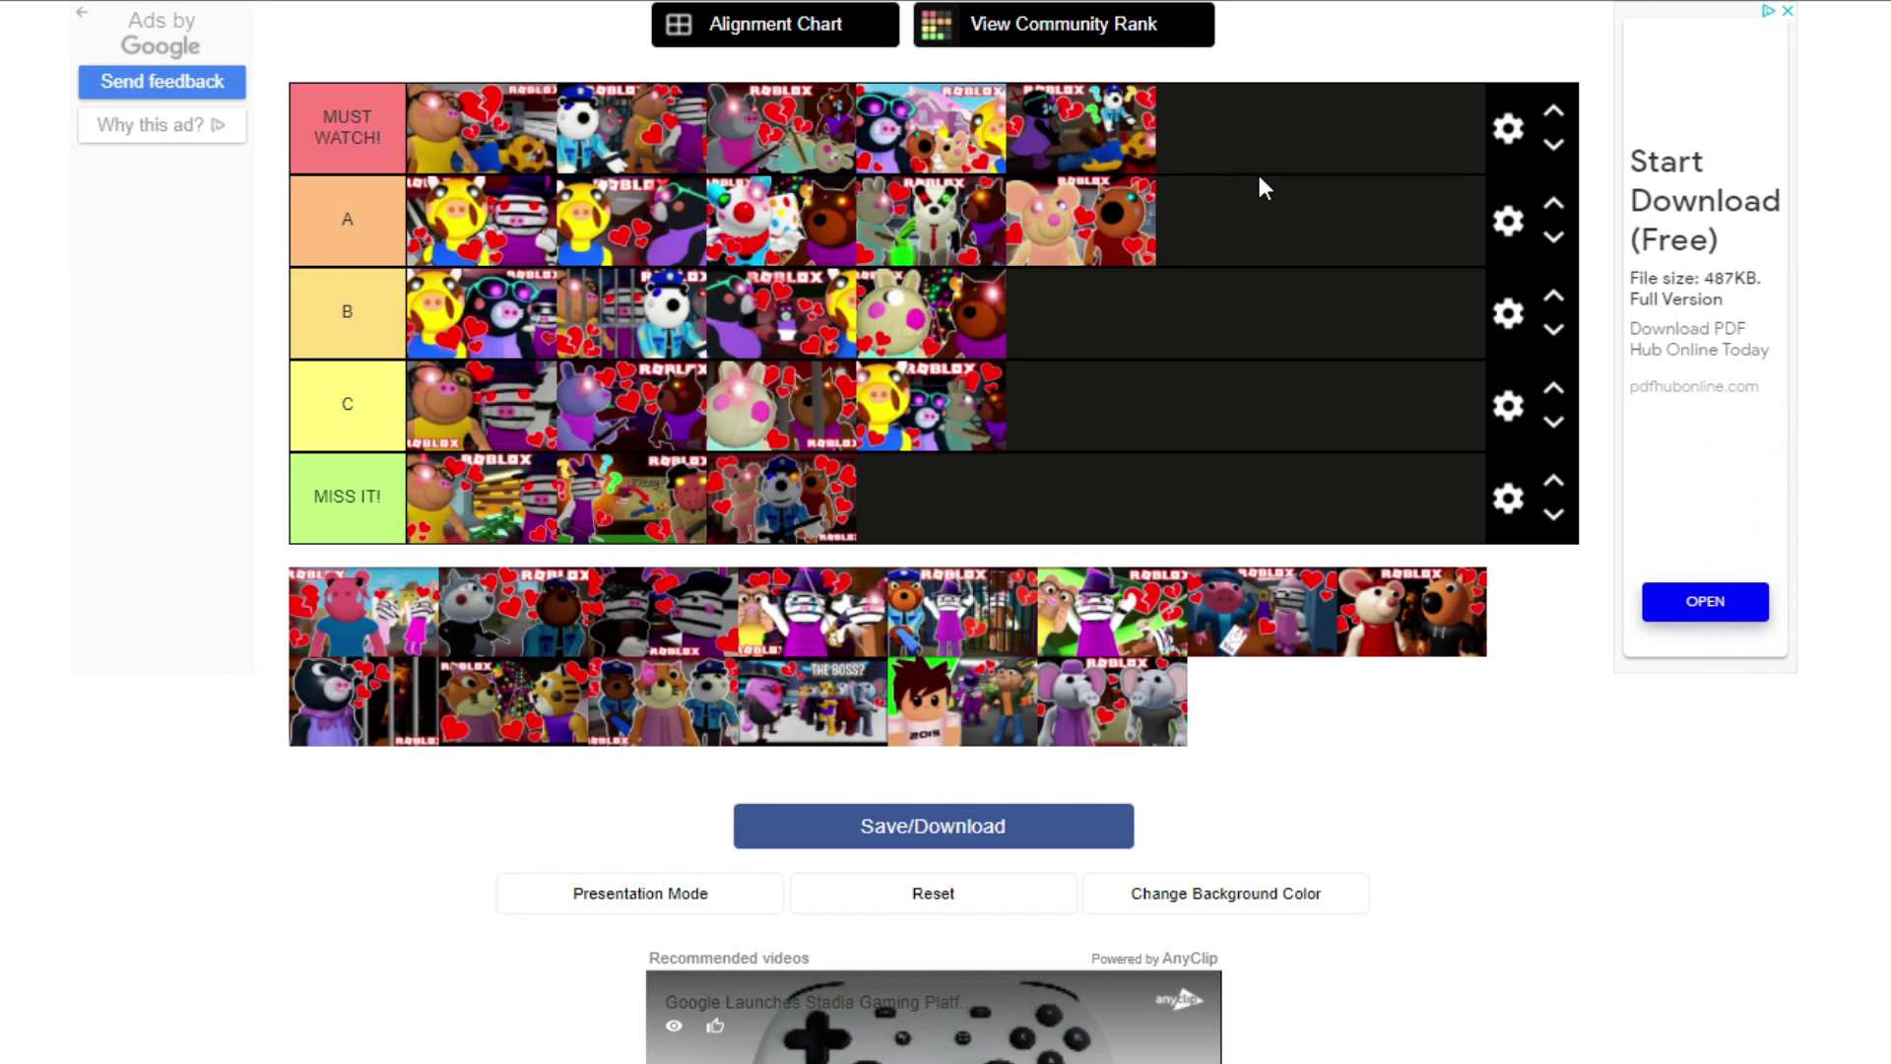
pyautogui.moveTo(1074, 145); pyautogui.dragTo(1184, 145)
pyautogui.moveTo(385, 612); pyautogui.dragTo(1286, 279)
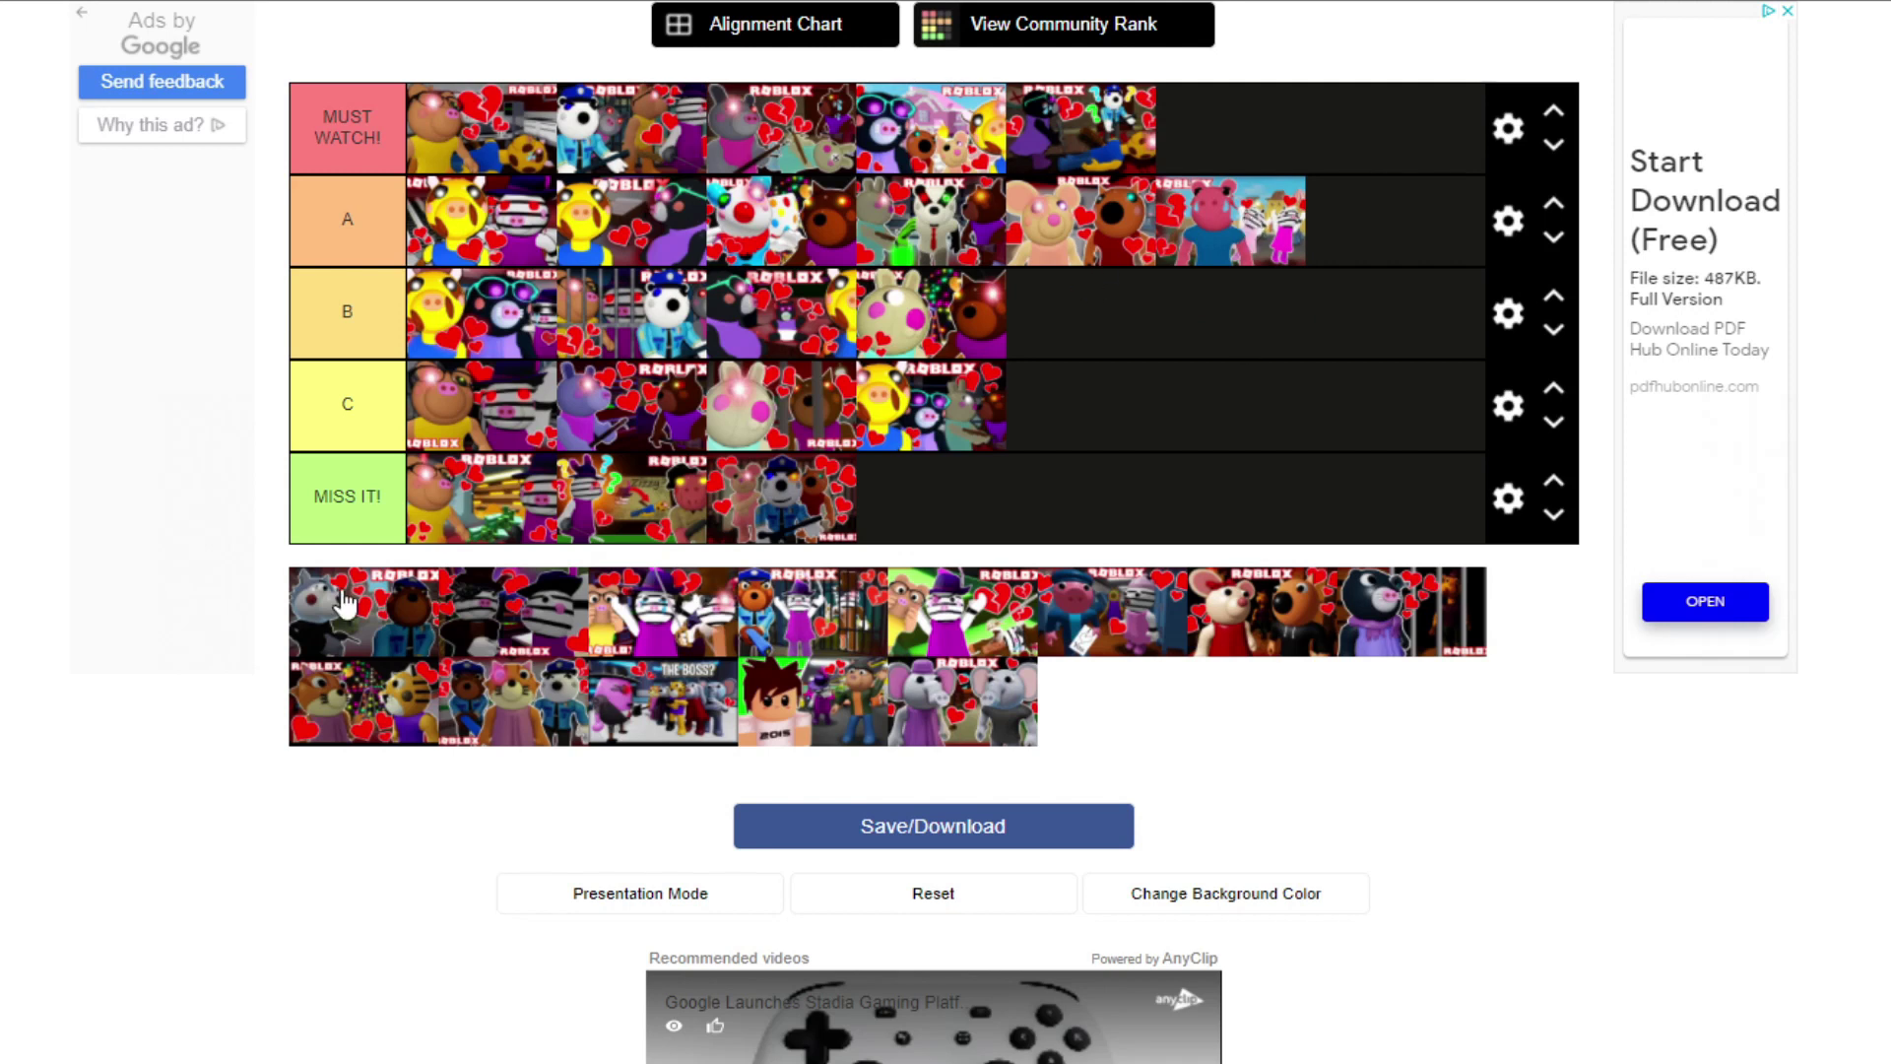
# Step: Place the grey wolf and brown police bear thumbnail in A and the dark zebra thumbnail in MUST WATCH!
pyautogui.moveTo(342, 601); pyautogui.dragTo(1187, 425)
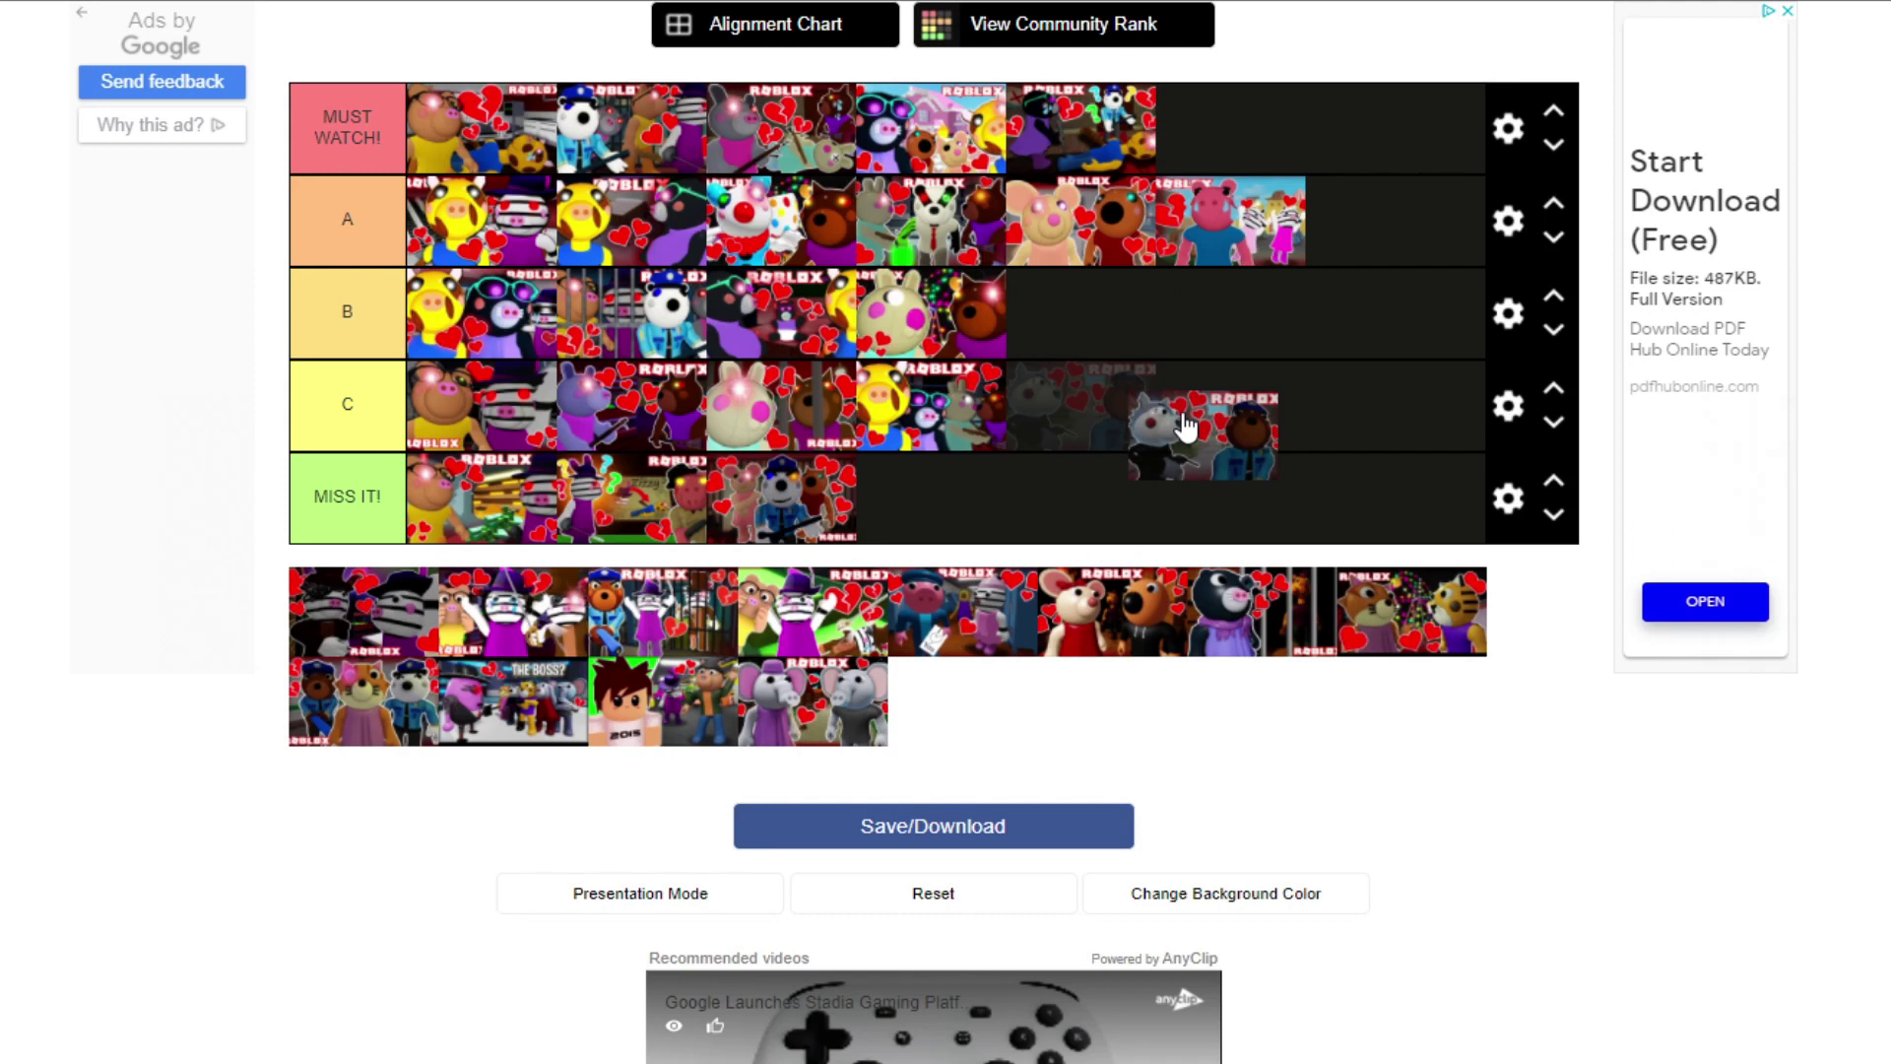
pyautogui.moveTo(1185, 425); pyautogui.dragTo(1364, 225)
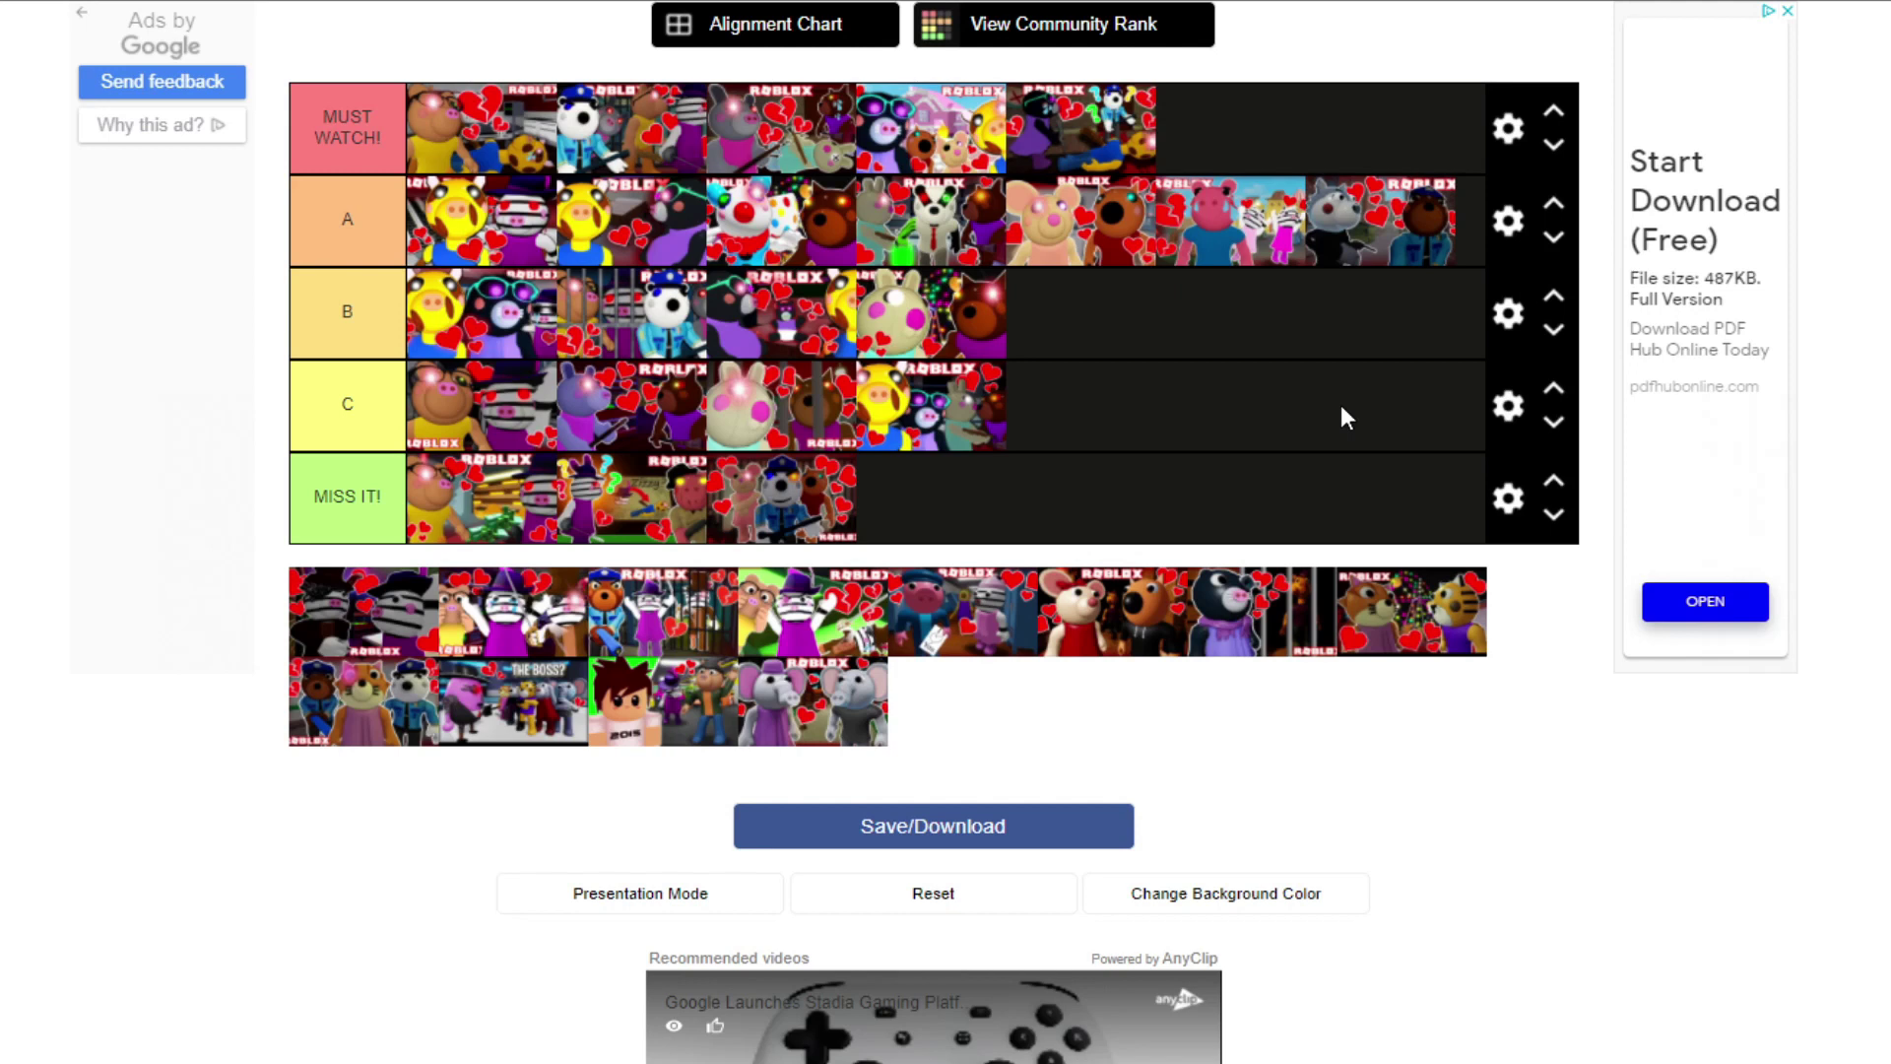
pyautogui.scroll(1, 1340, 405)
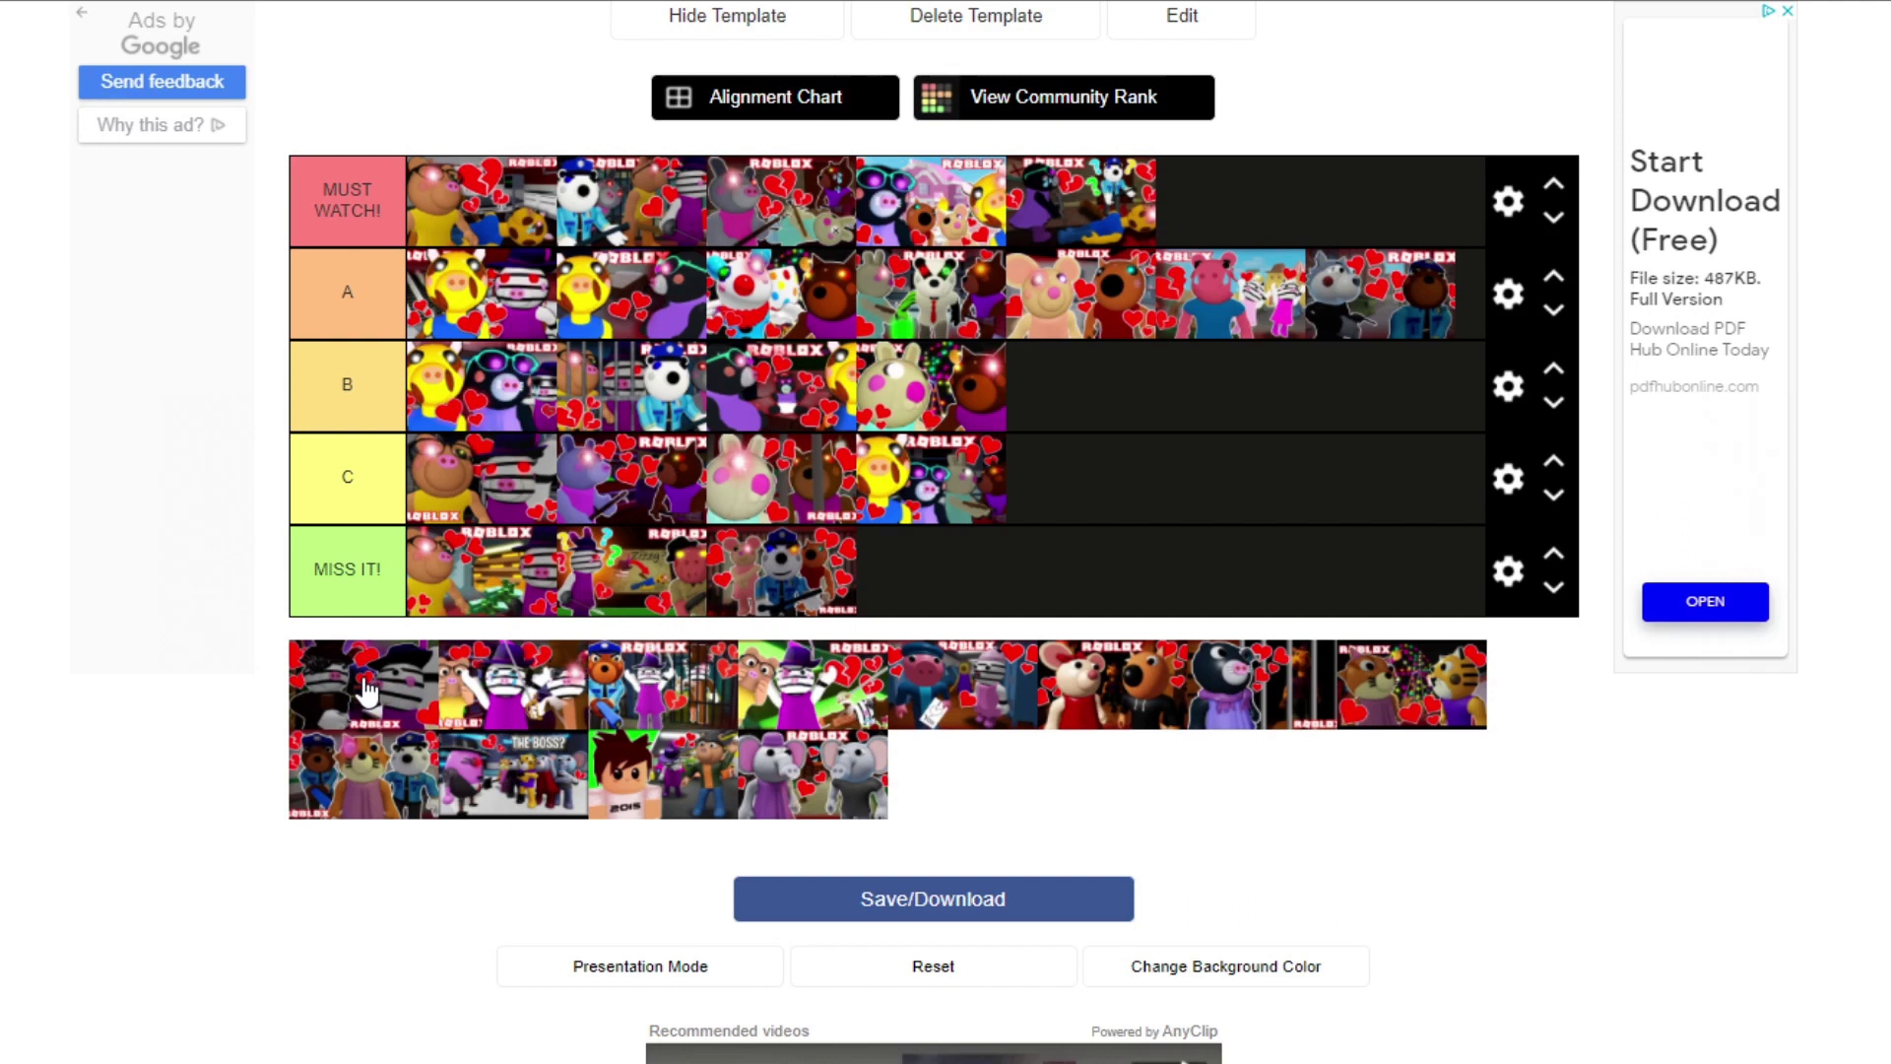
pyautogui.moveTo(399, 695); pyautogui.dragTo(1275, 207)
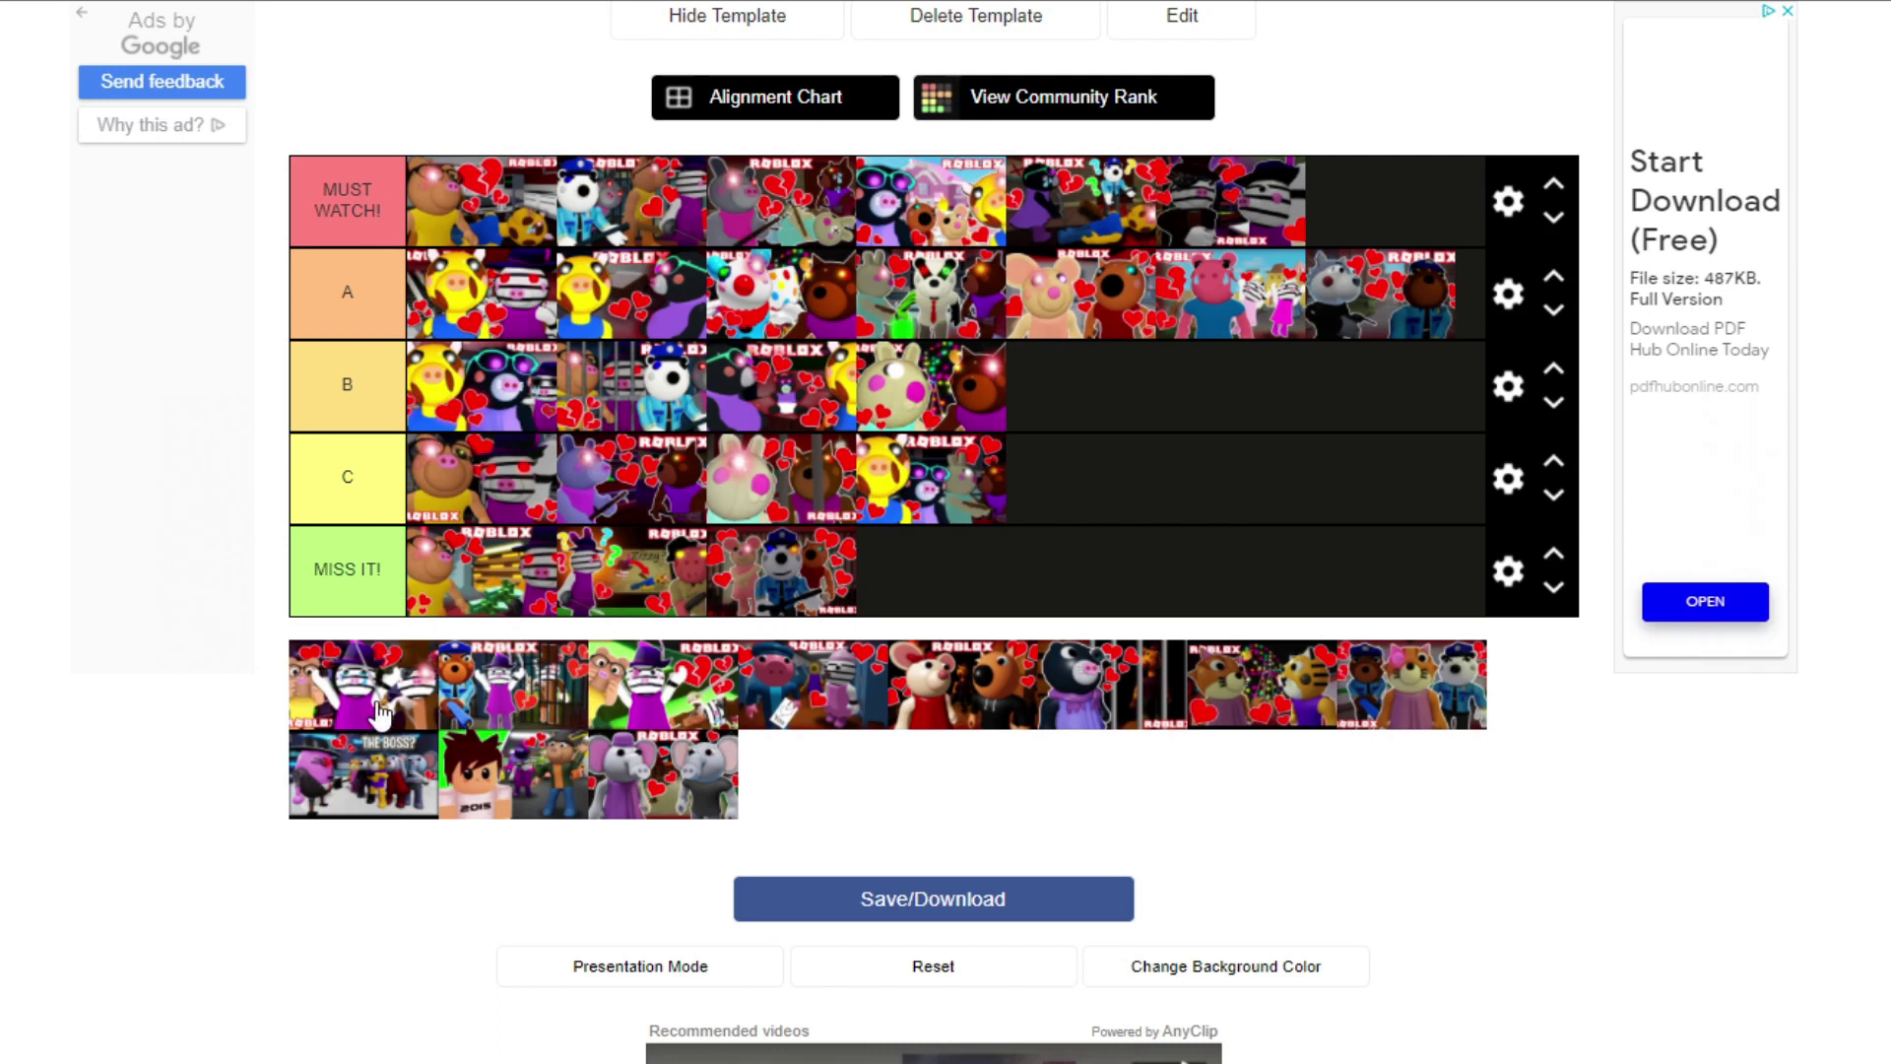
# Step: Place the thumbnail of the purple-hatted zebra without police in A and the police bear with the zebra in MUST WATCH!
pyautogui.moveTo(379, 712); pyautogui.dragTo(1238, 396)
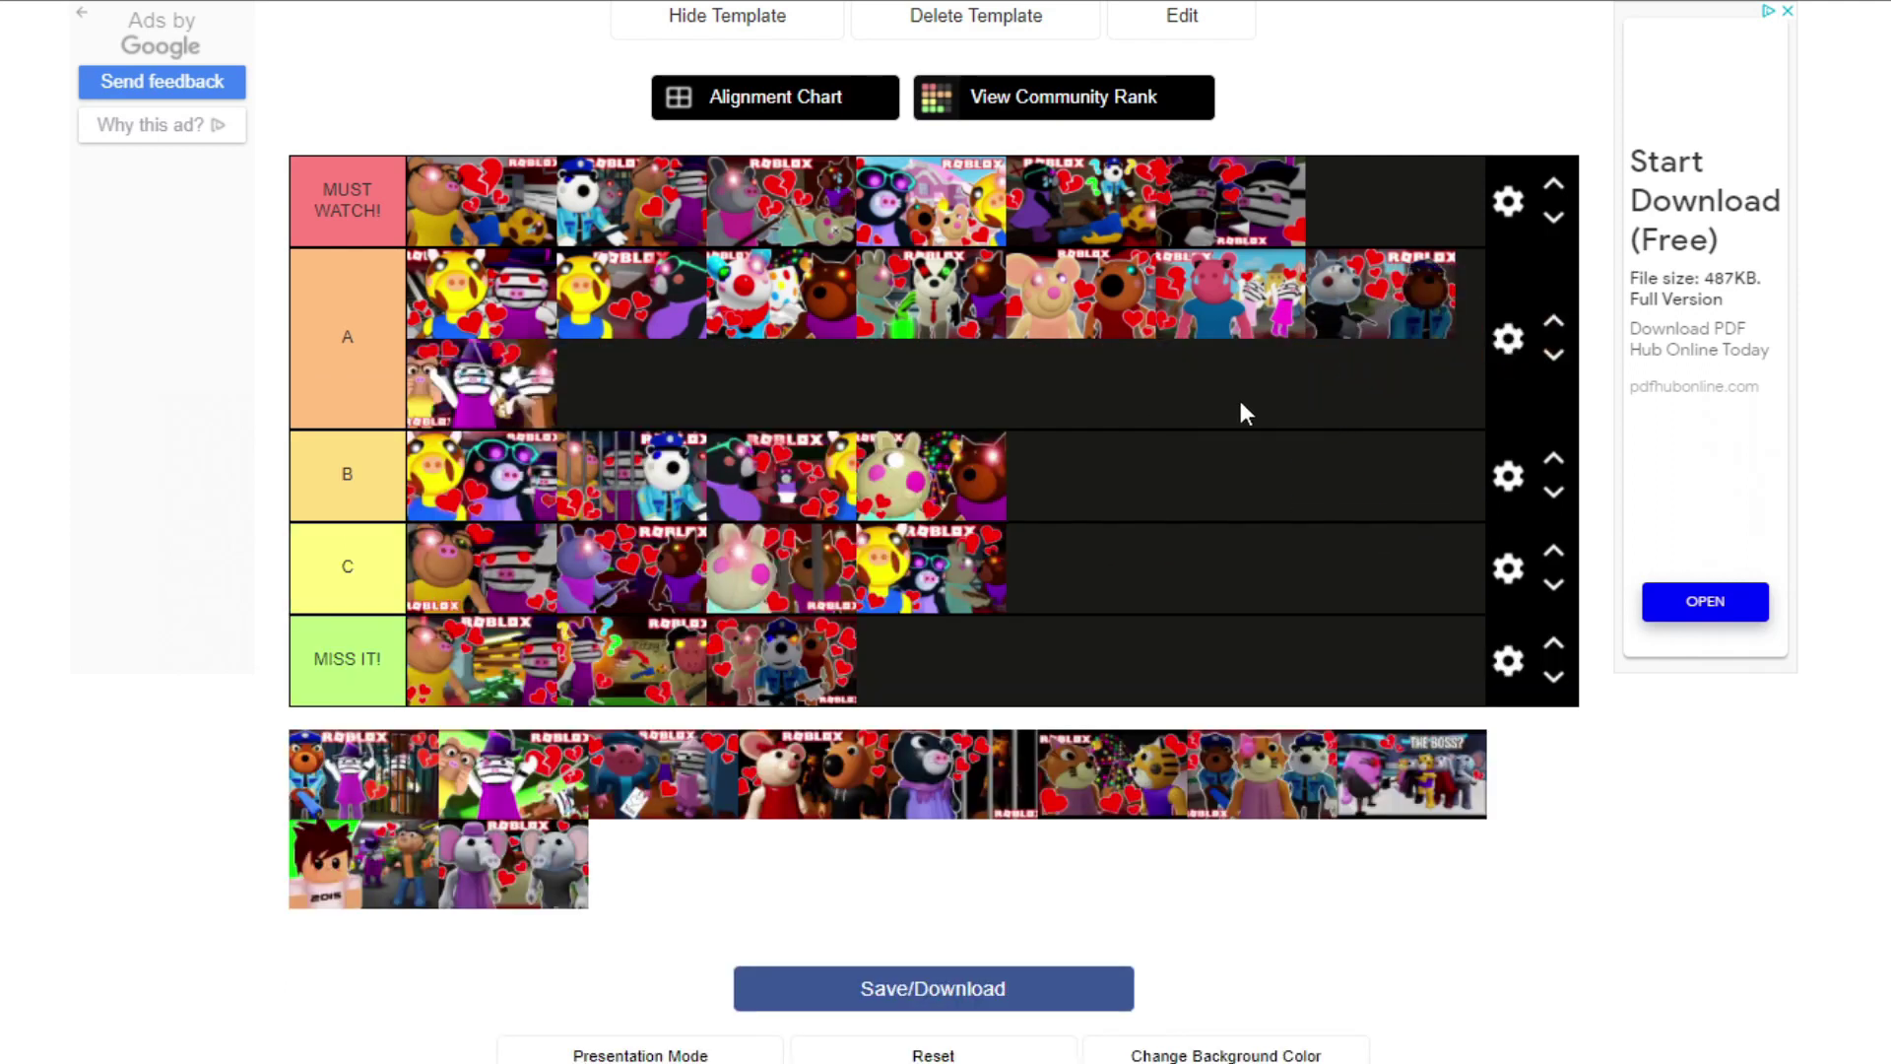
pyautogui.moveTo(335, 778); pyautogui.dragTo(1249, 430)
pyautogui.moveTo(1191, 472); pyautogui.dragTo(1347, 209)
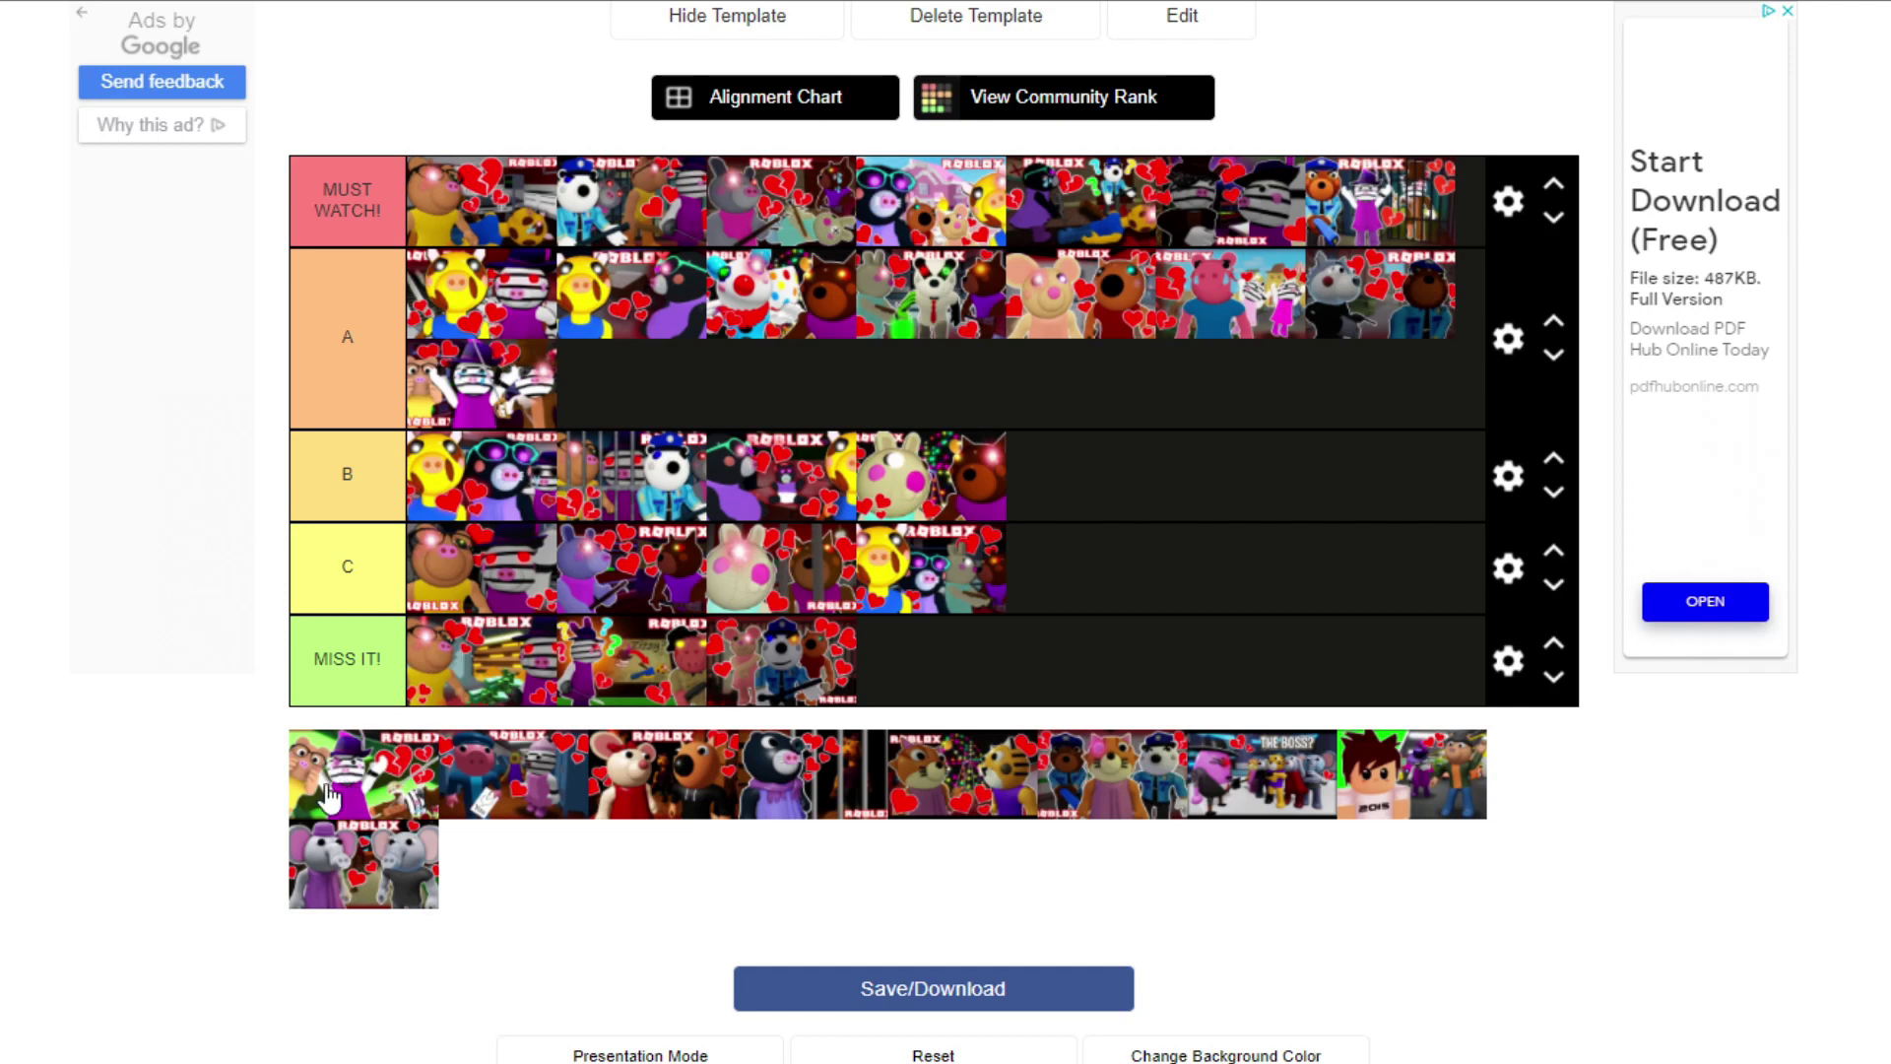
# Step: Place the green-background zebra and red-dressed mouse thumbnails in MUST WATCH!, and the police pig and black-and-white character thumbnails in B
pyautogui.moveTo(343, 791); pyautogui.dragTo(1157, 291)
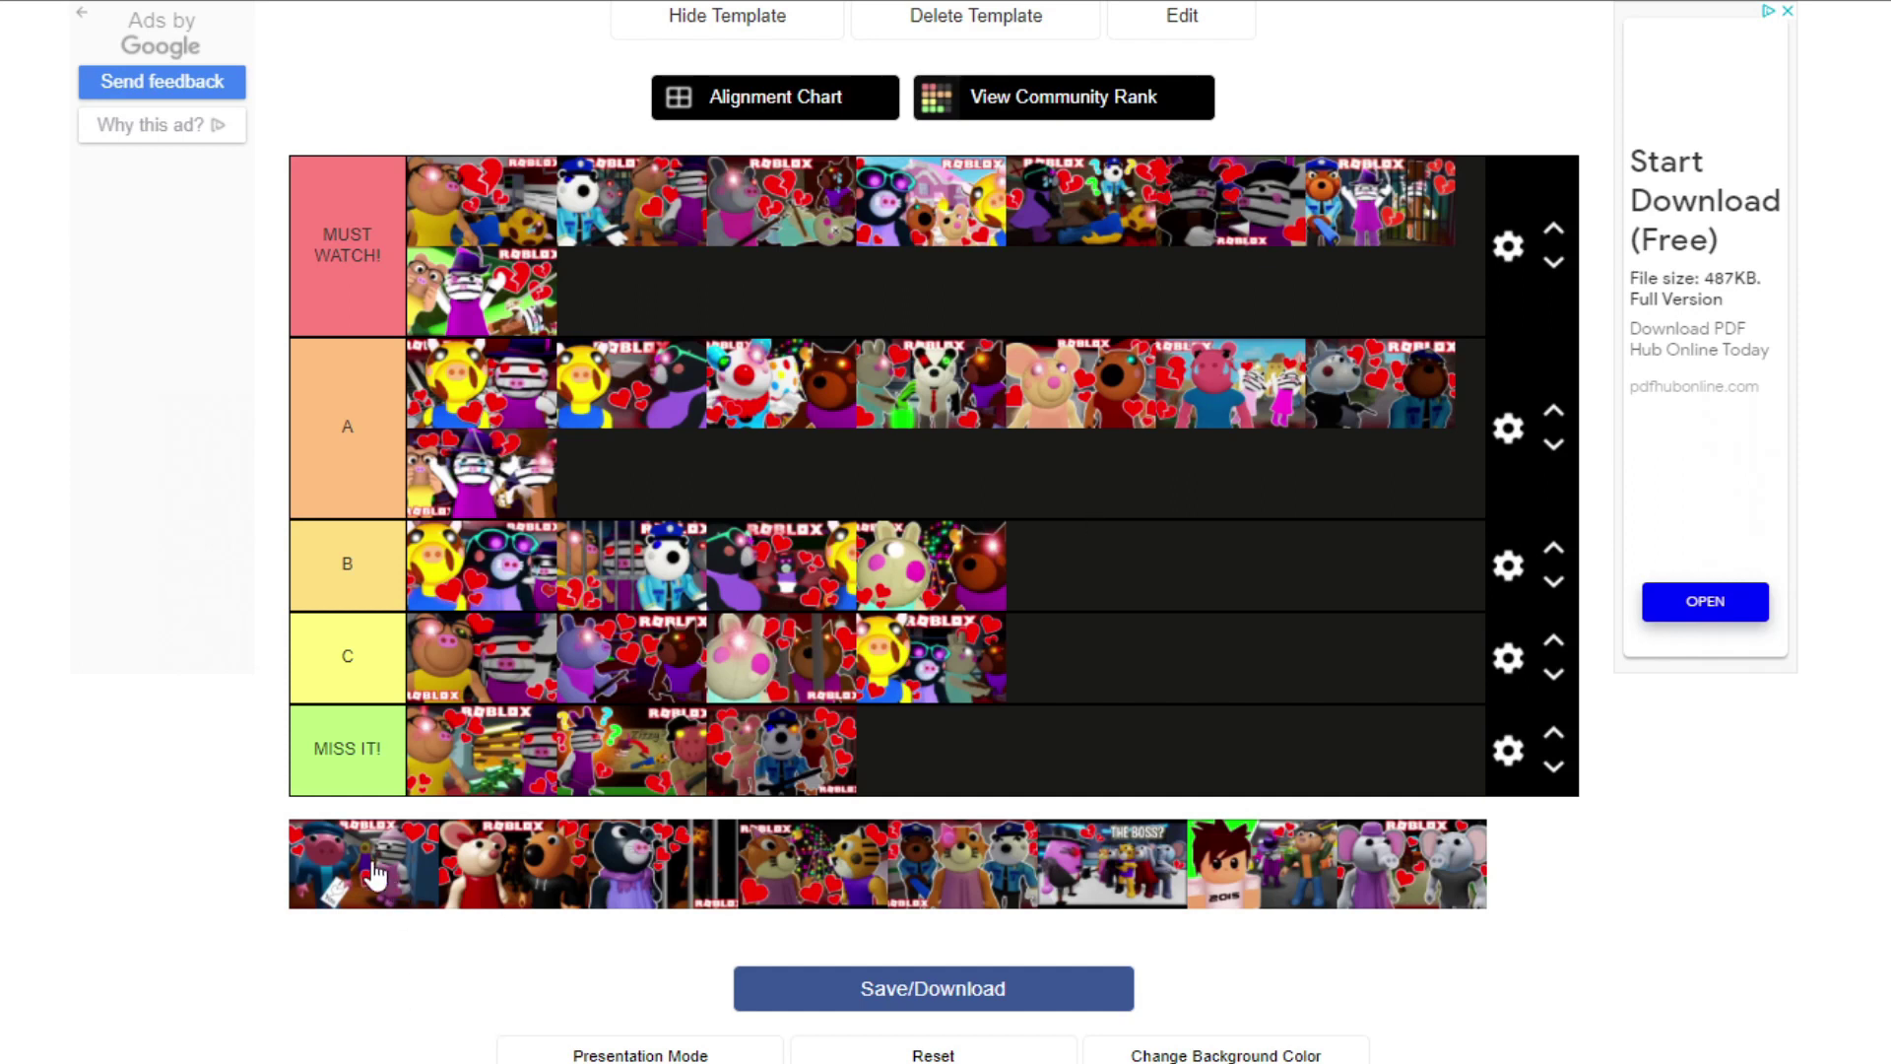
pyautogui.moveTo(377, 876); pyautogui.dragTo(1262, 608)
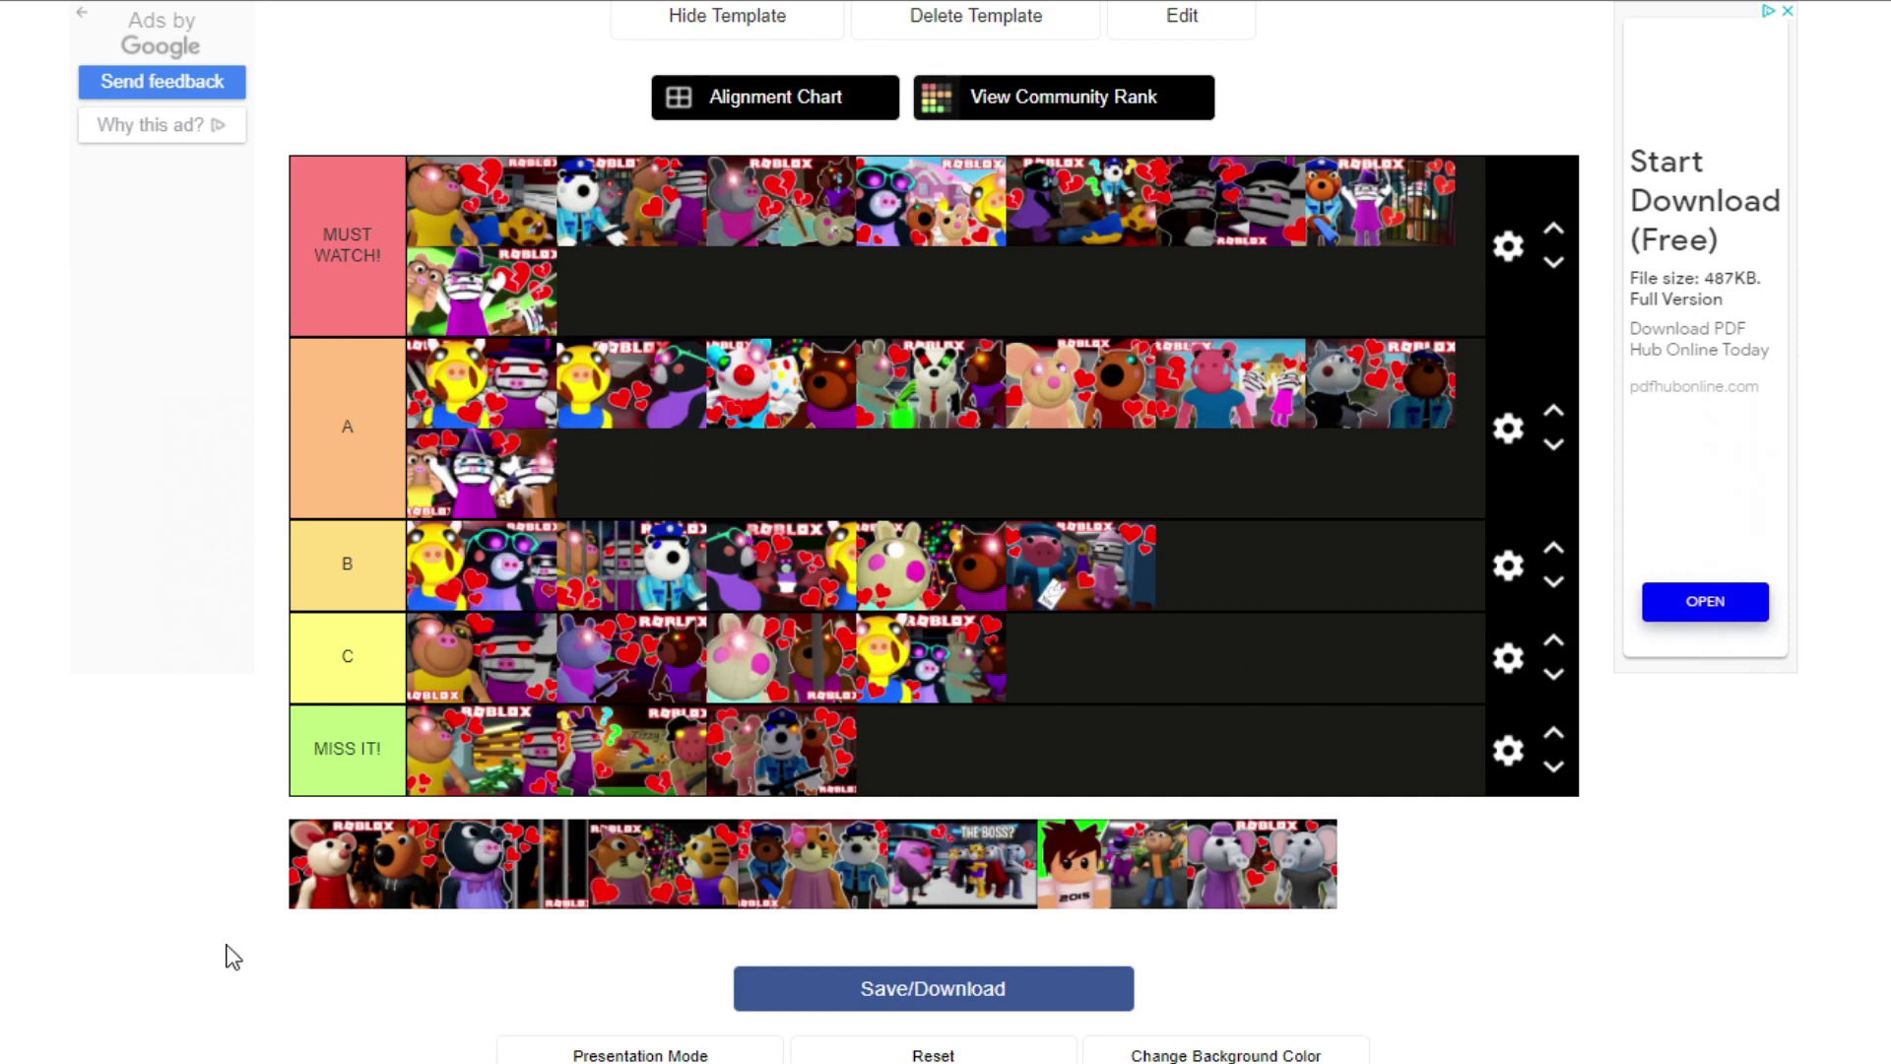
pyautogui.moveTo(346, 881); pyautogui.dragTo(748, 329)
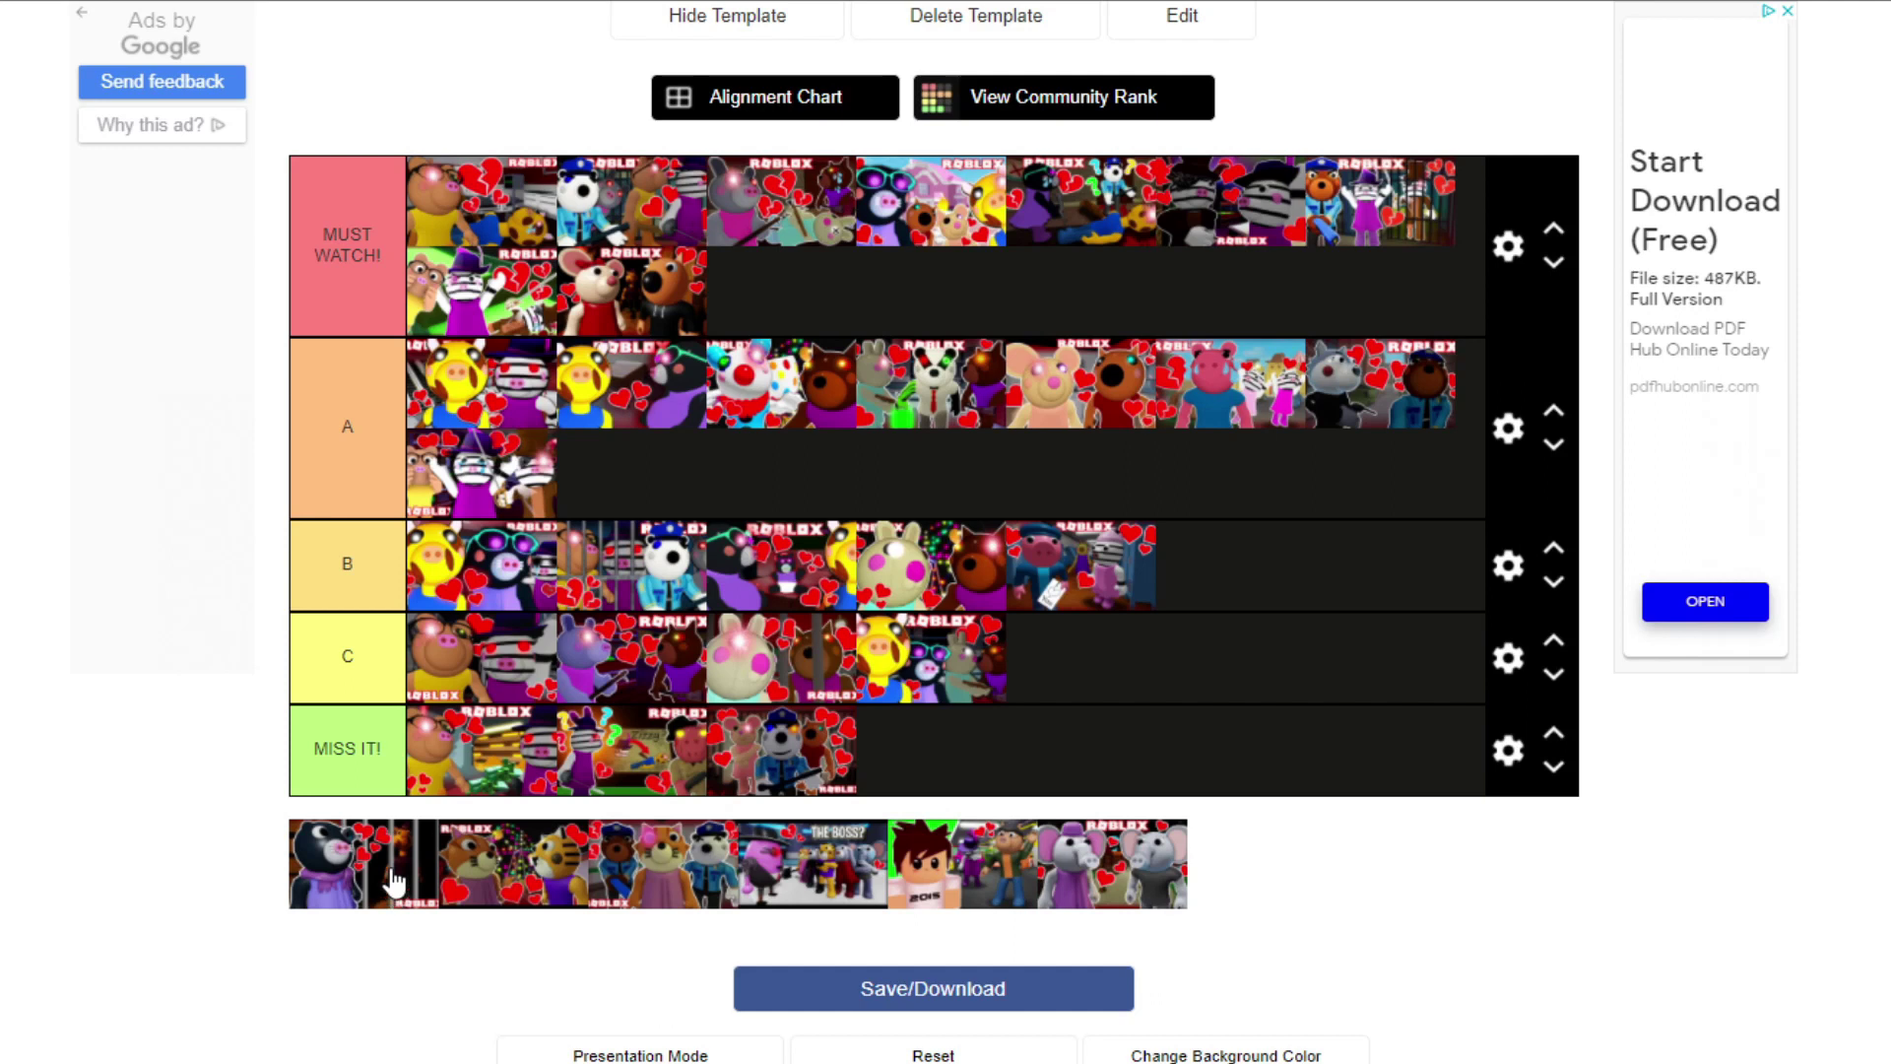
pyautogui.moveTo(392, 882); pyautogui.dragTo(1282, 586)
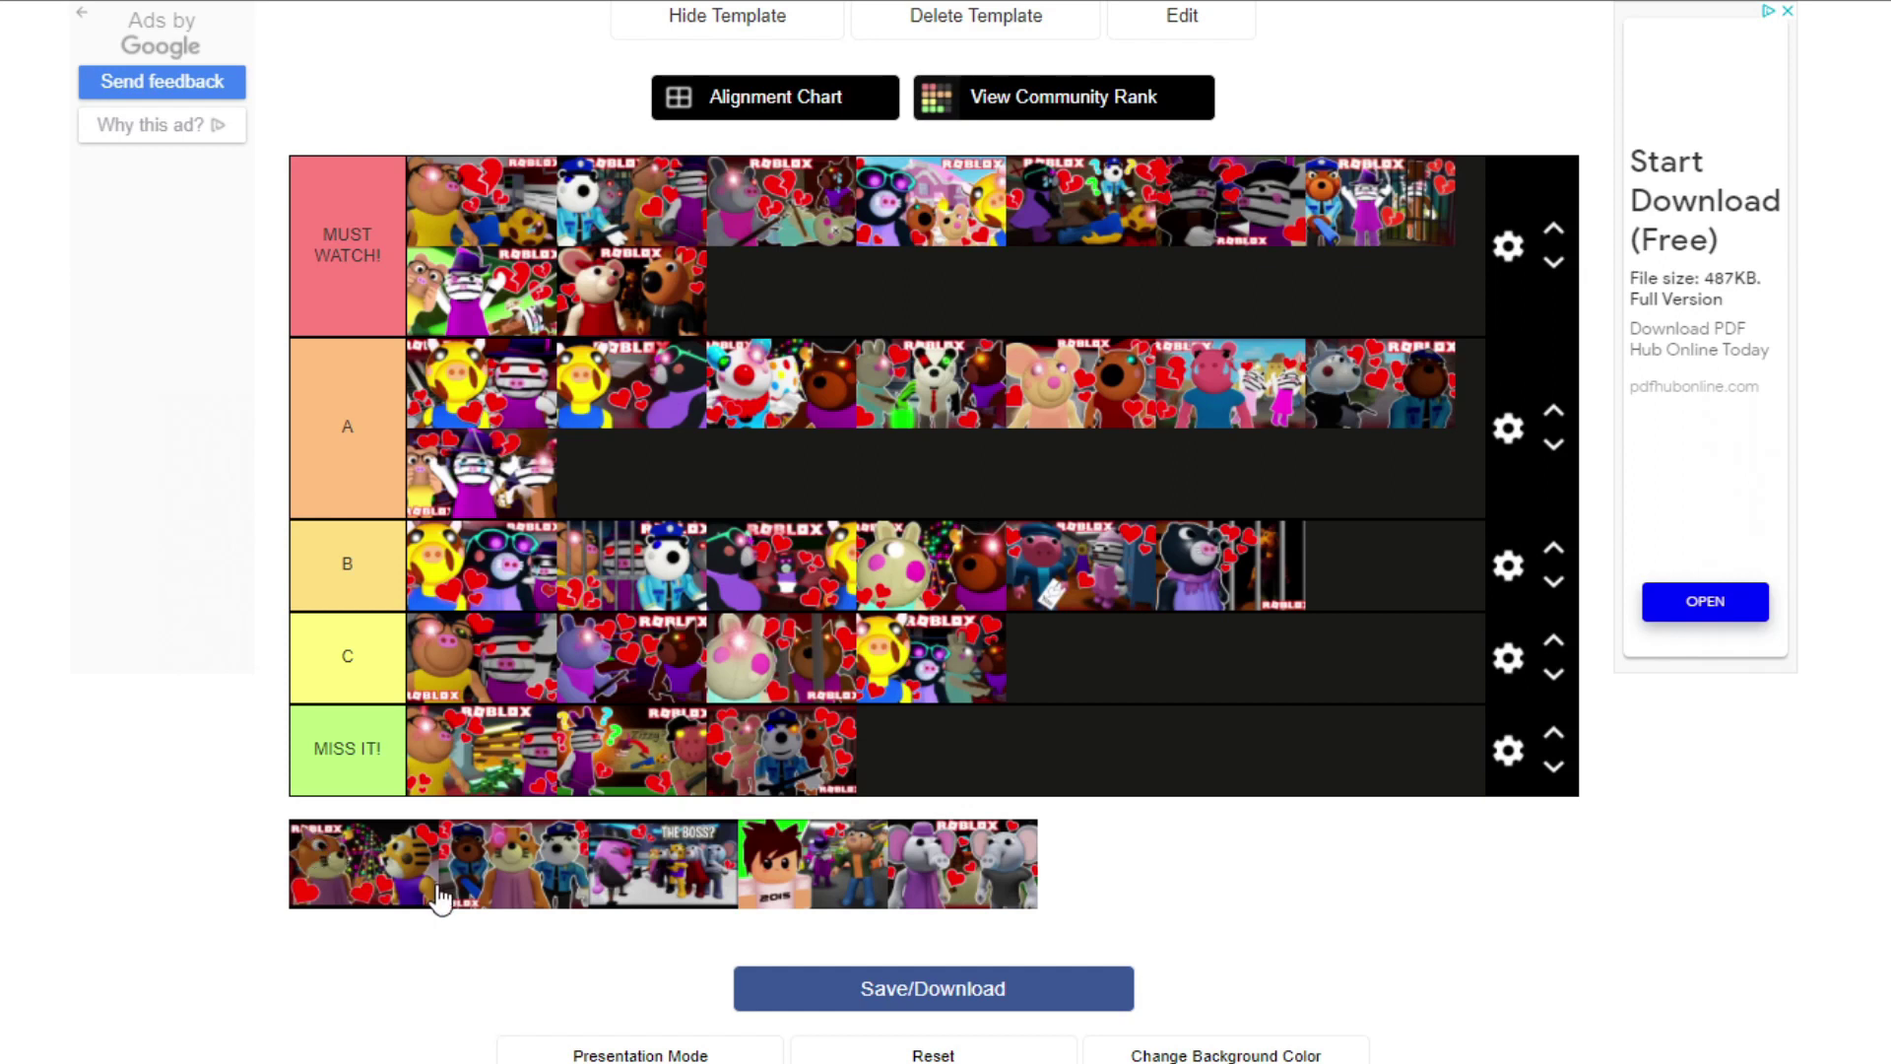
# Step: Place the fox and tiger thumbnail and the fox between two police characters thumbnail in the A tier
pyautogui.moveTo(396, 899); pyautogui.dragTo(1182, 497)
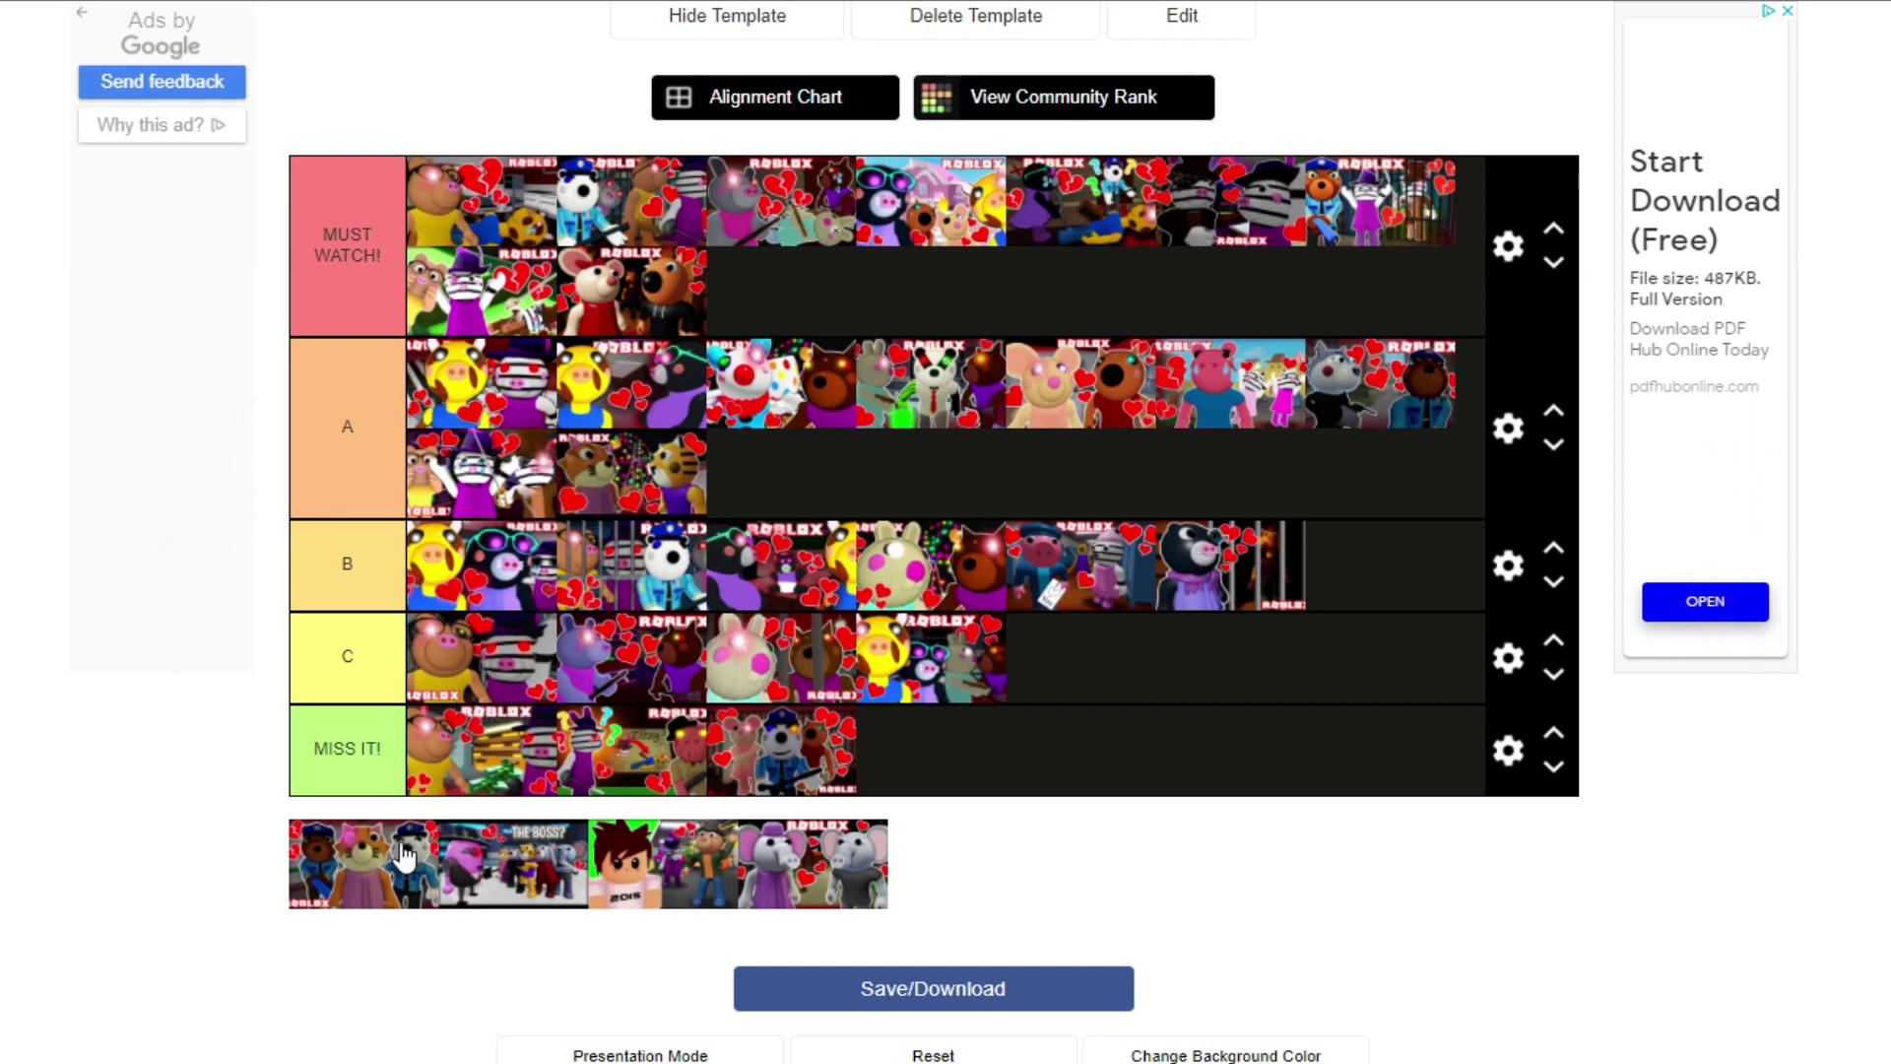
pyautogui.moveTo(365, 867); pyautogui.dragTo(802, 473)
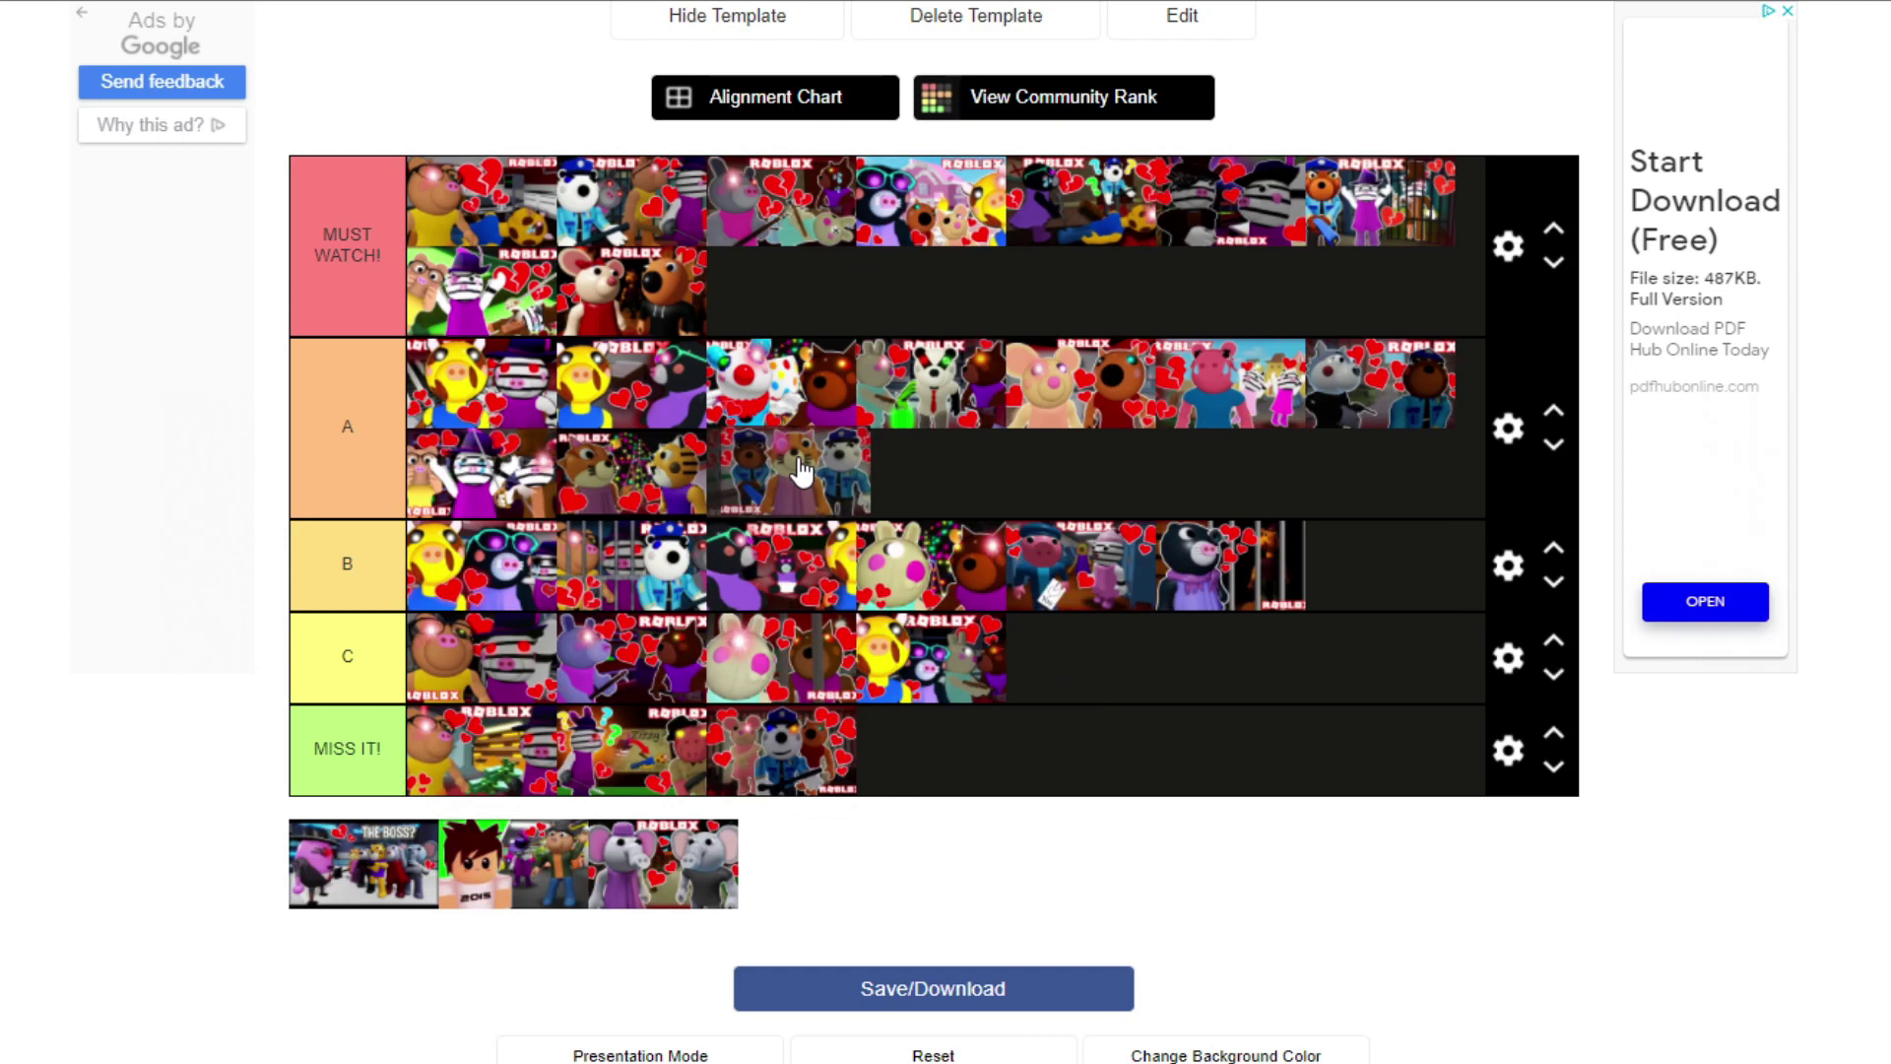
pyautogui.moveTo(802, 473); pyautogui.dragTo(806, 471)
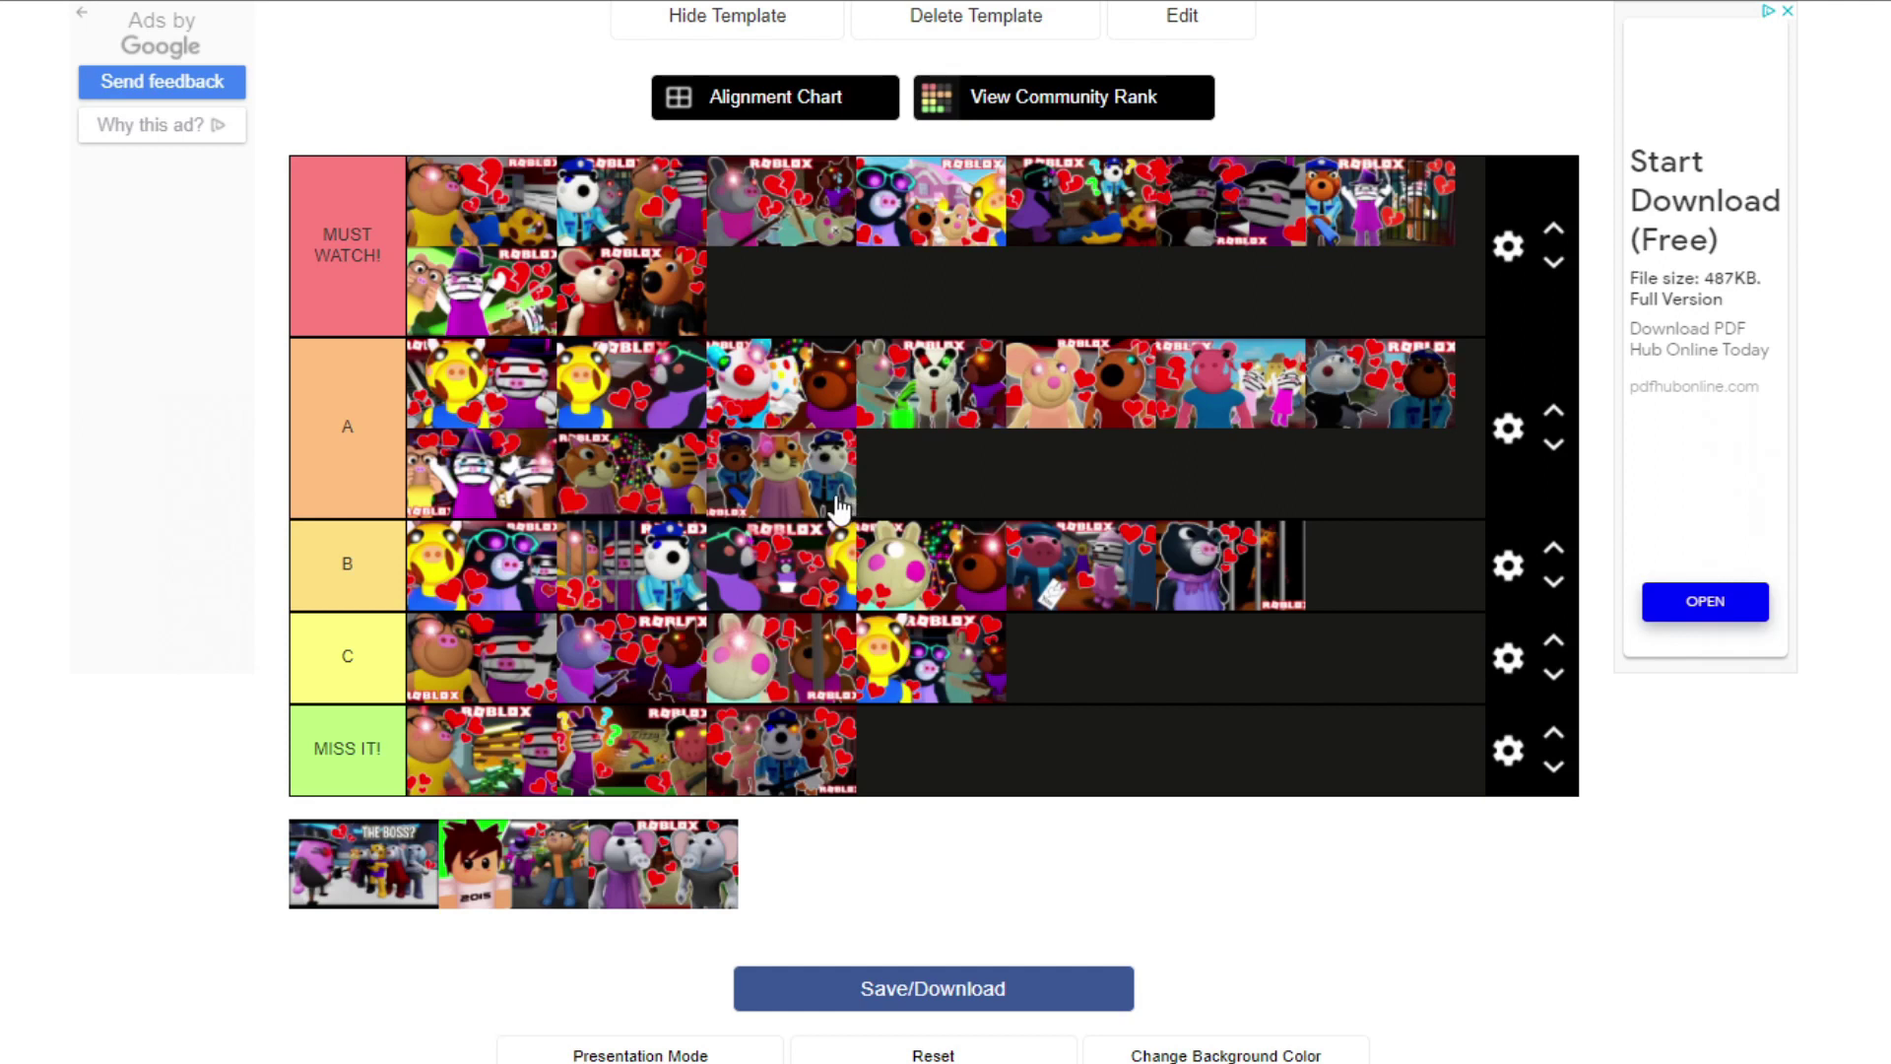
# Step: Sort the last three thumbnails, "THE BOSS?", the 2015-shirt character and the two elephants, into MUST WATCH!, A and B respectively
pyautogui.moveTo(358, 865); pyautogui.dragTo(890, 323)
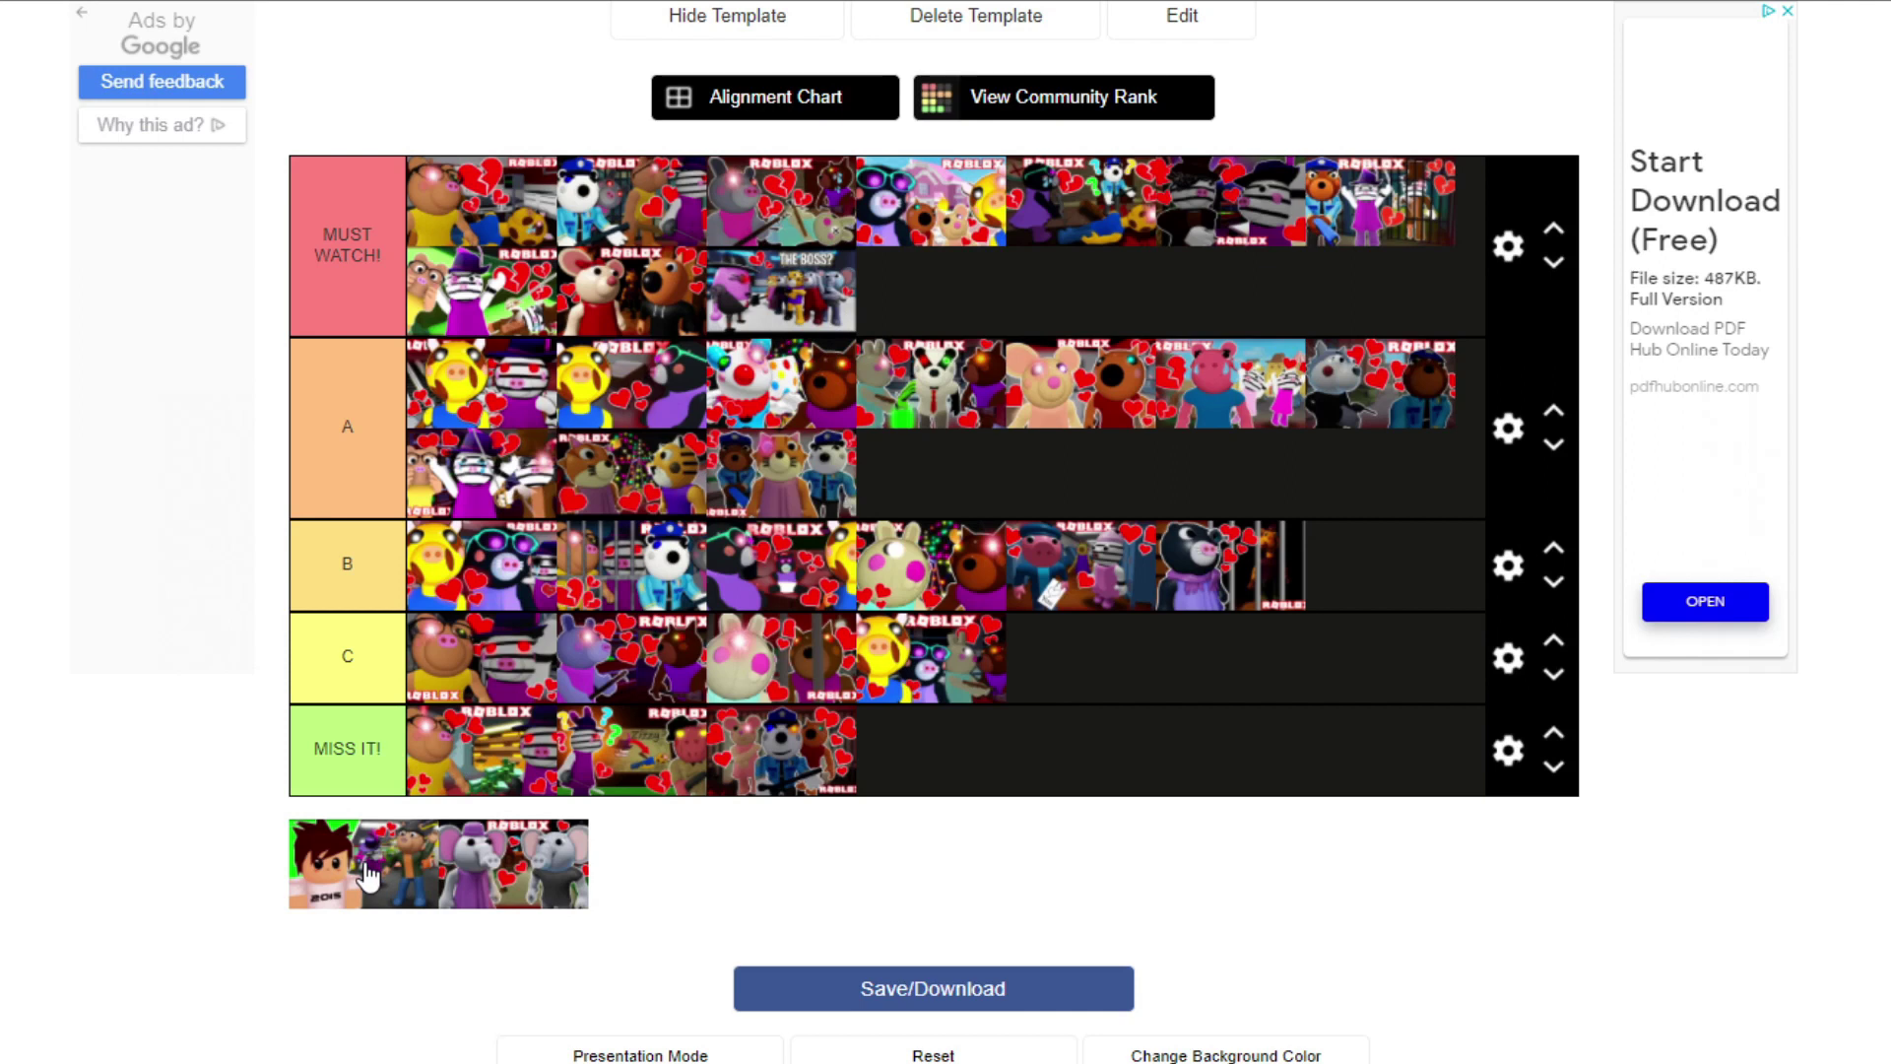
pyautogui.moveTo(366, 873); pyautogui.dragTo(970, 463)
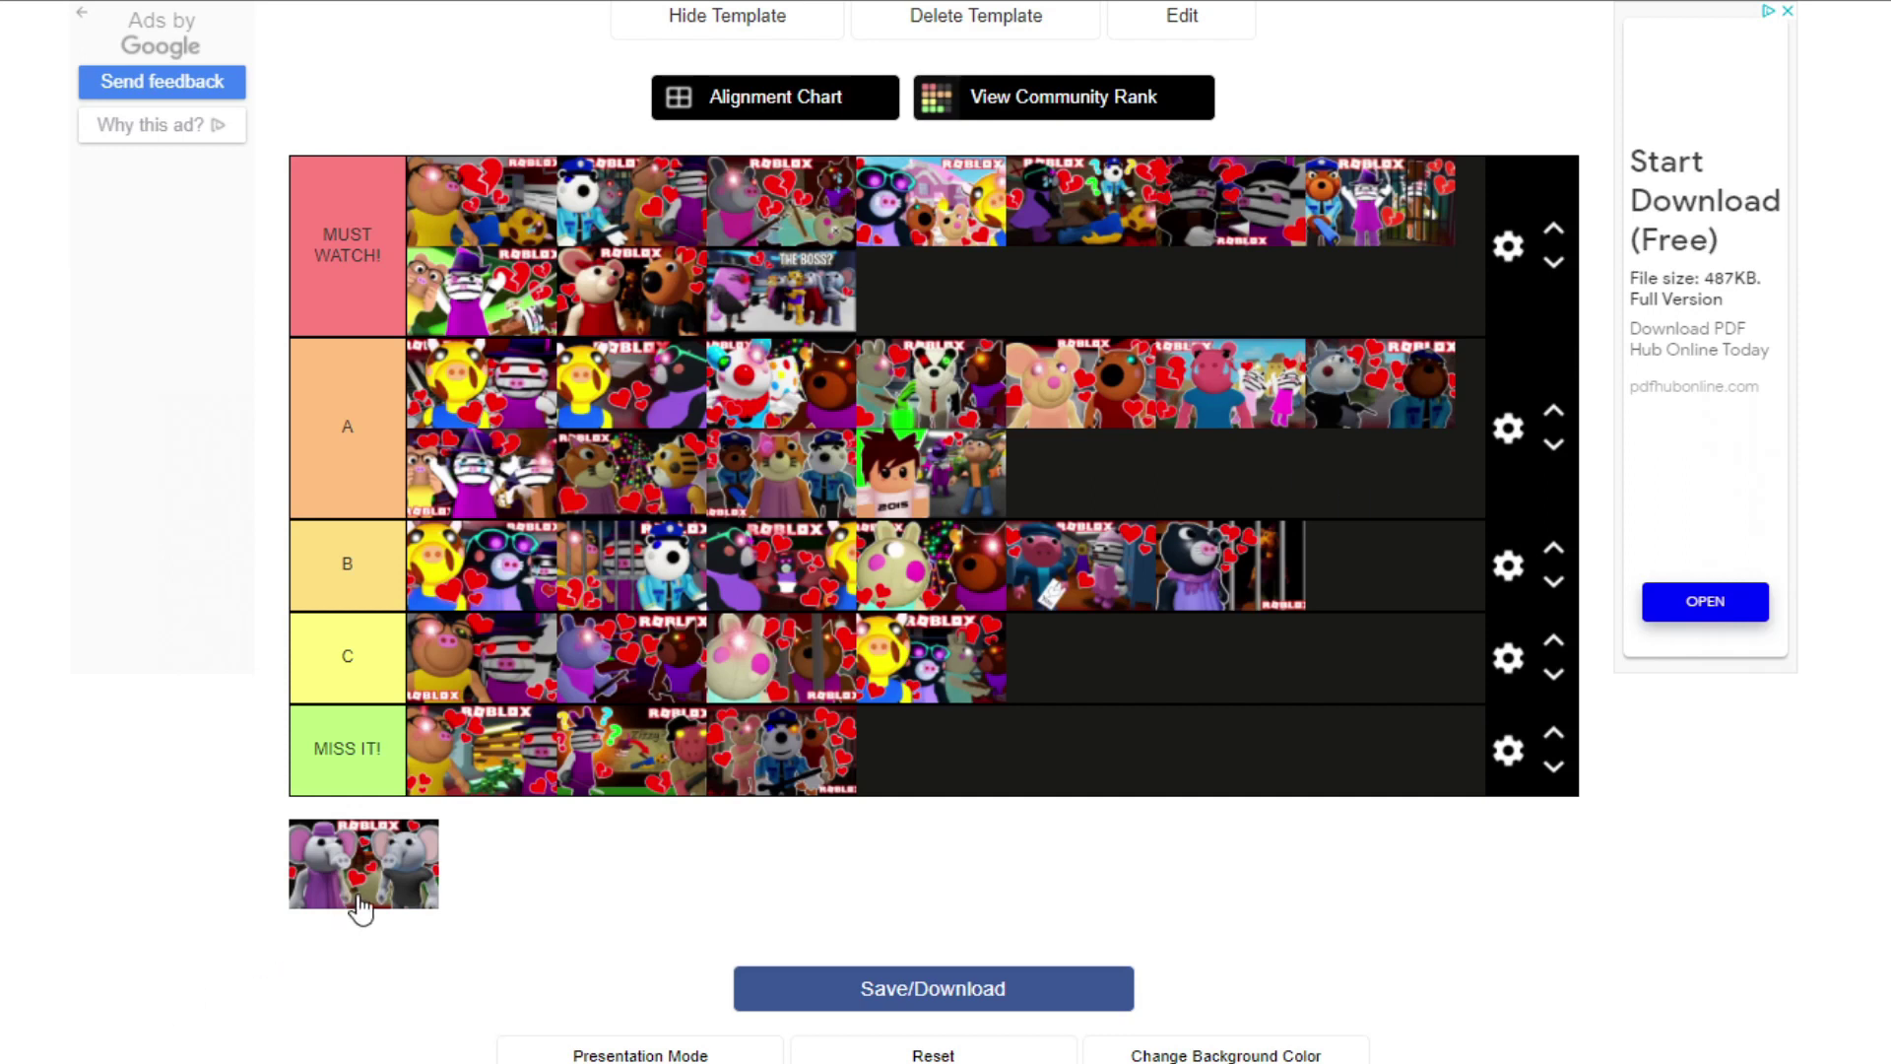
pyautogui.moveTo(360, 899); pyautogui.dragTo(1379, 566)
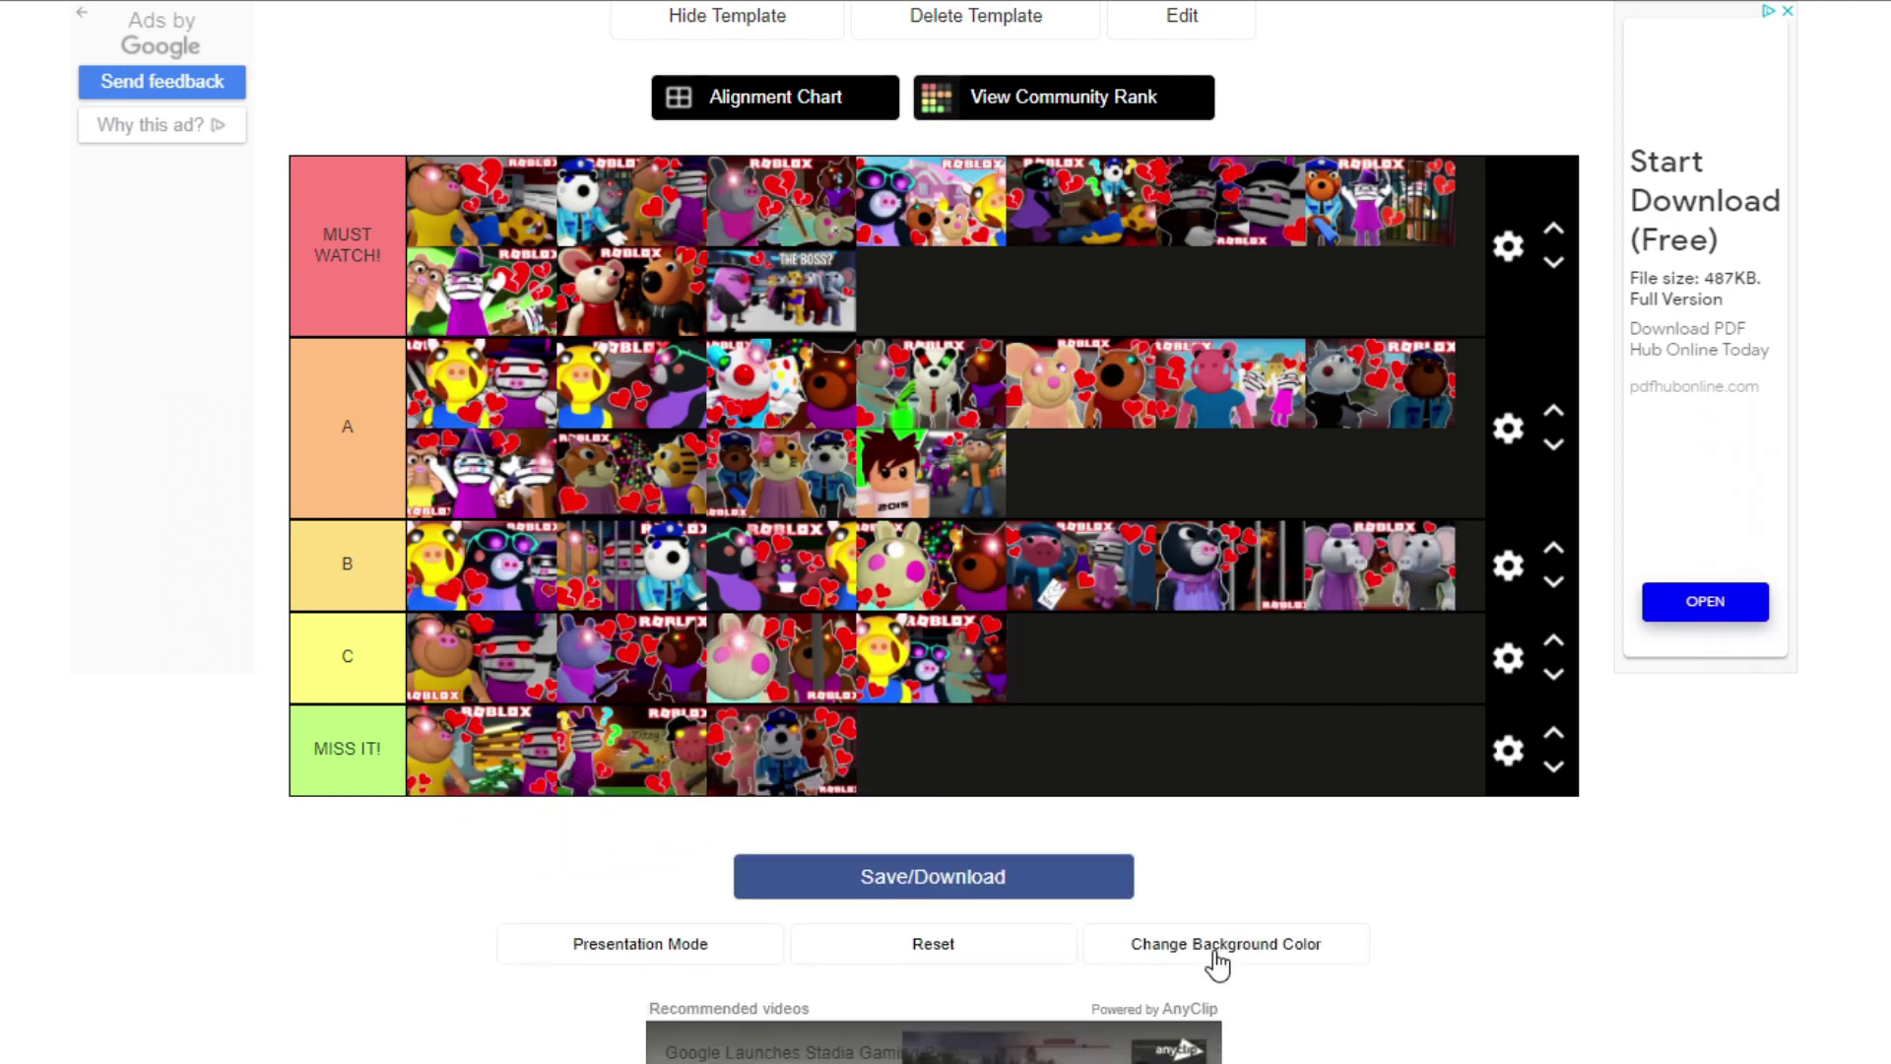